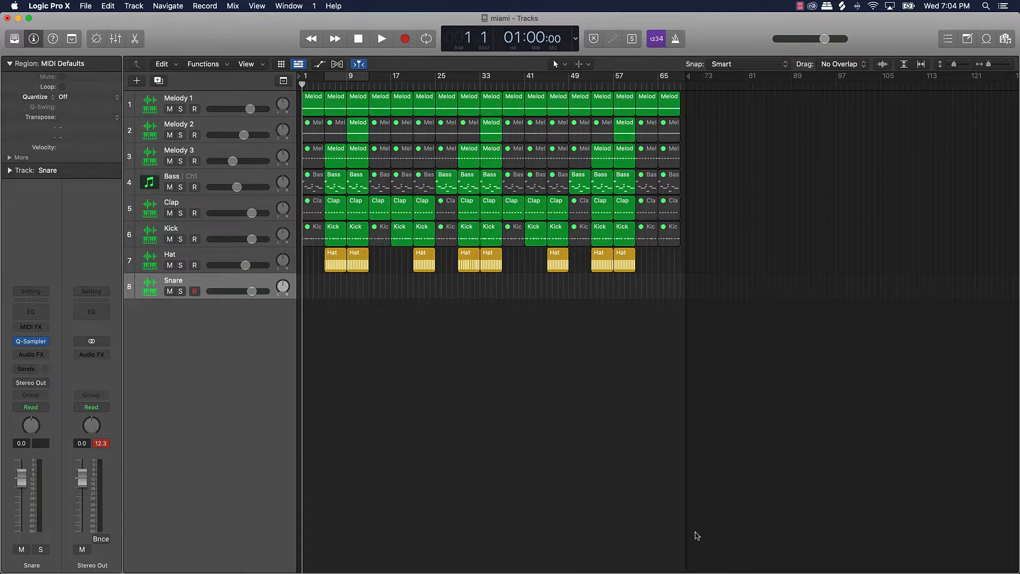
Switch to Chrome to read the viewer comment about snare rolls in the drum step sequencer, and return to Logic Pro X.
{"action": "mouse_move", "coordinate": [420, 571]}
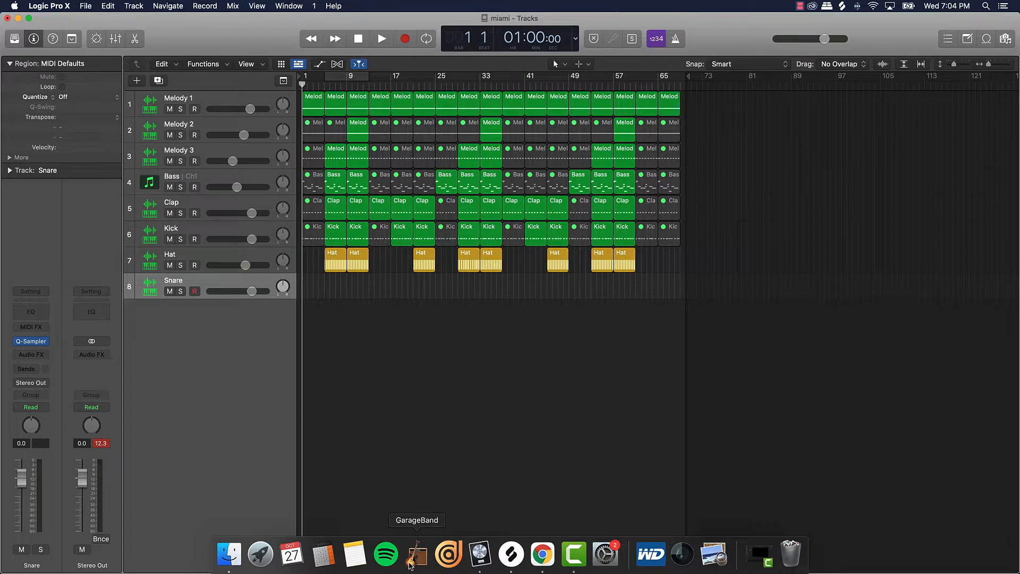
{"action": "left_click", "coordinate": [539, 562]}
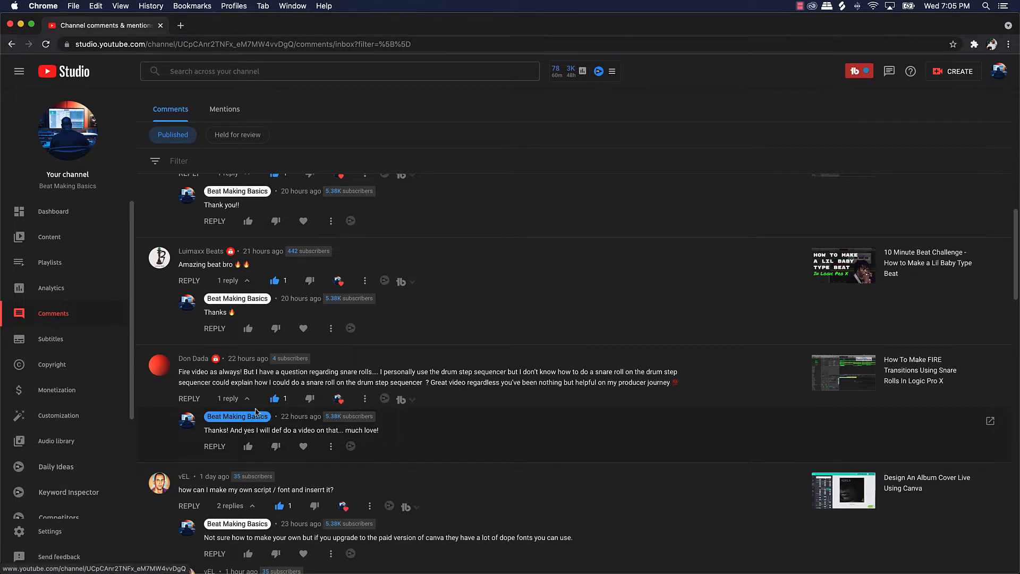
{"action": "mouse_move", "coordinate": [297, 572]}
{"action": "left_click", "coordinate": [480, 562]}
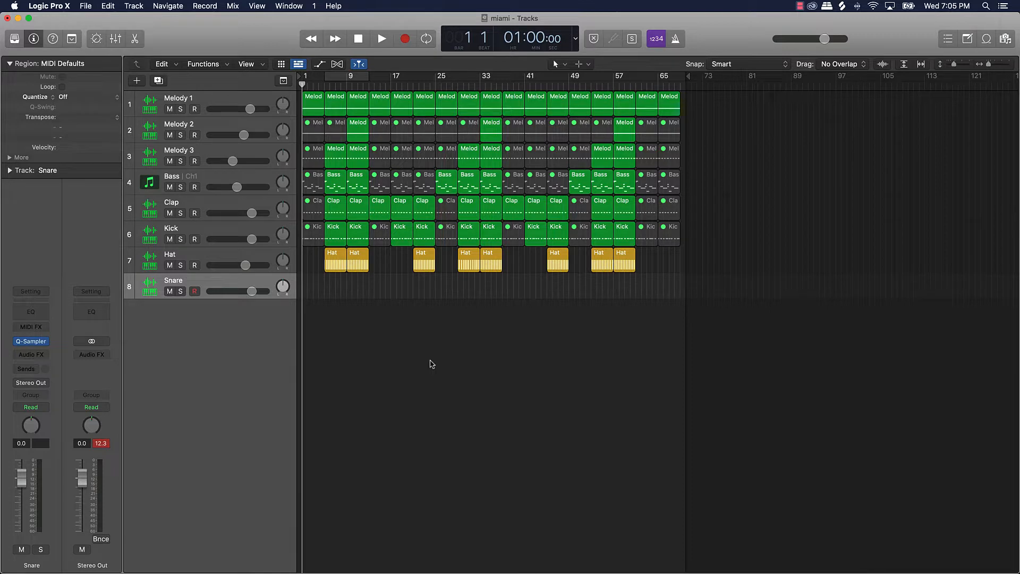
Play the arrangement from bar 1 to about bar 15, stop, and return the playhead to the start.
{"action": "key", "text": "space"}
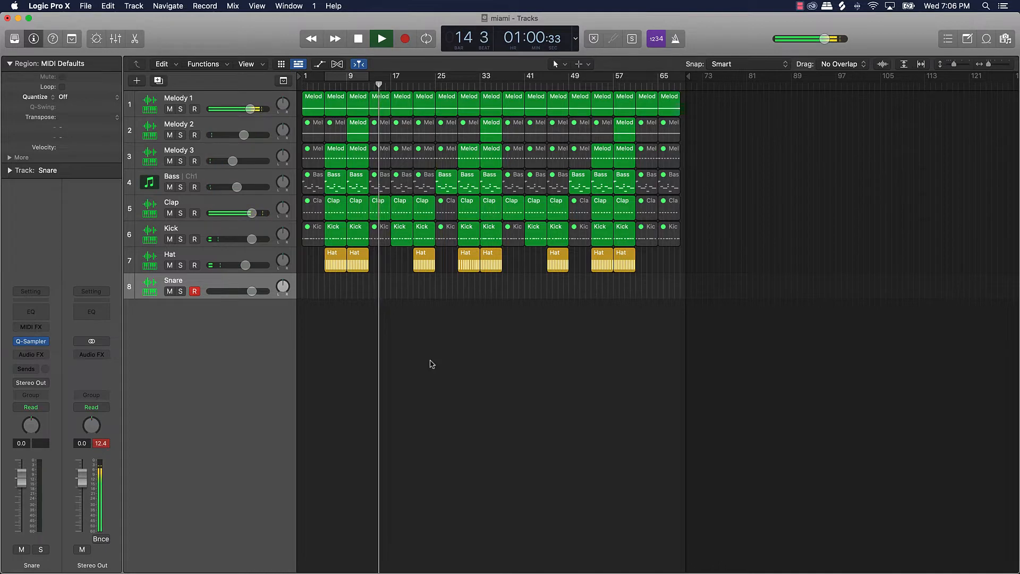
{"action": "key", "text": "space"}
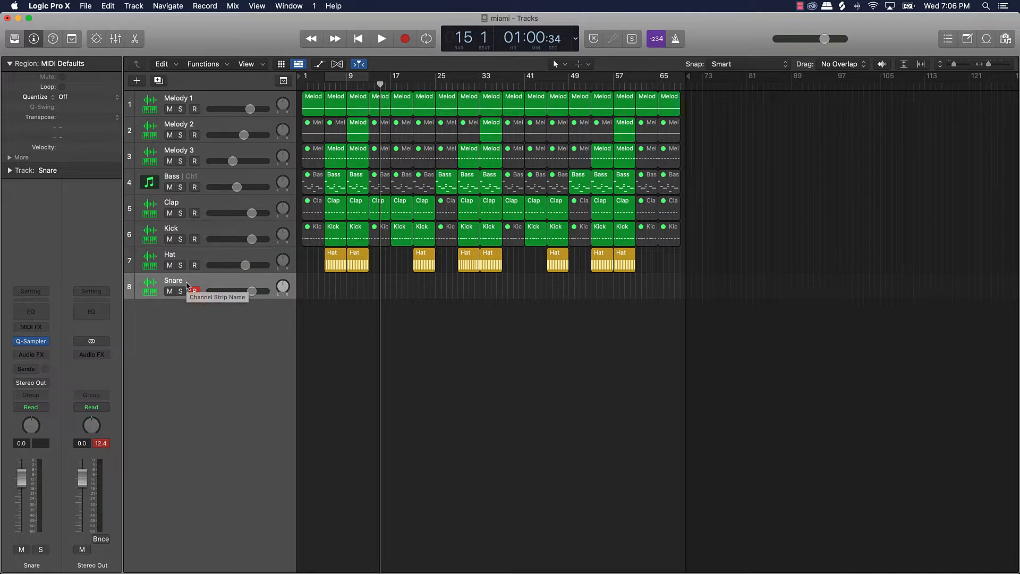
{"action": "key", "text": "Return"}
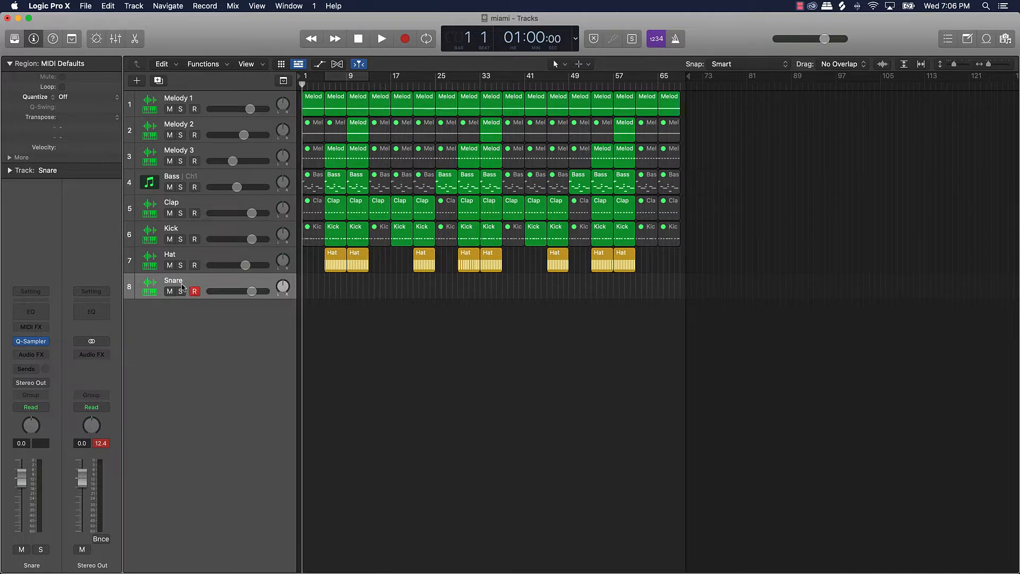
Create a 64-step pattern for the Snare track in the Step Sequencer and show its second page of steps.
{"action": "left_click", "coordinate": [134, 38]}
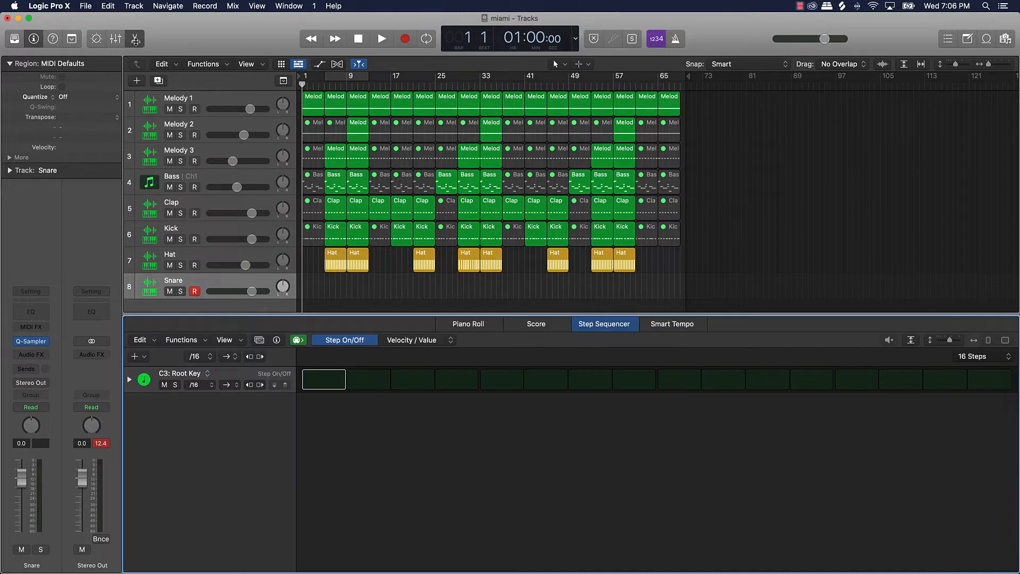
{"action": "left_click", "coordinate": [476, 327]}
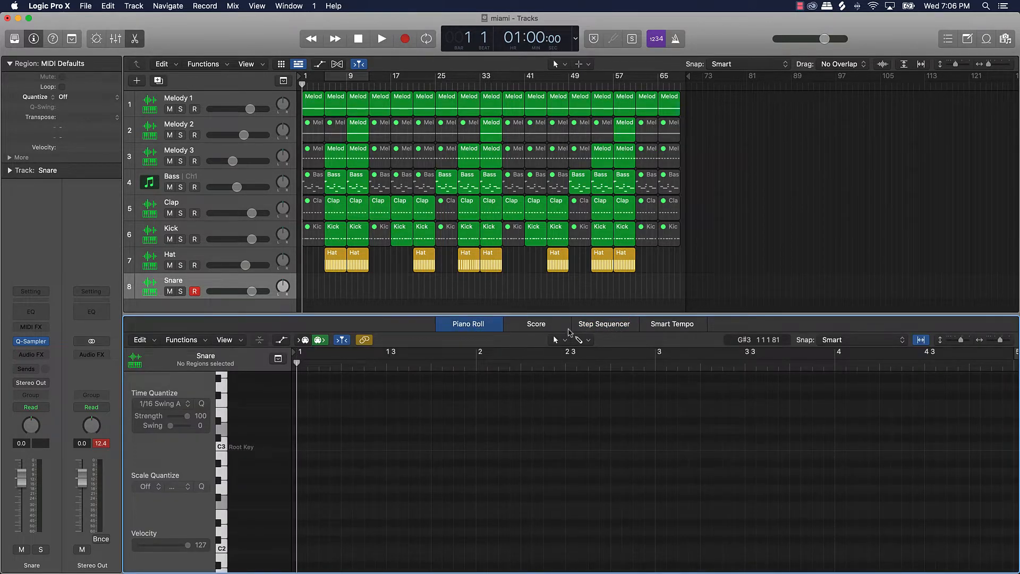
{"action": "left_click", "coordinate": [620, 329]}
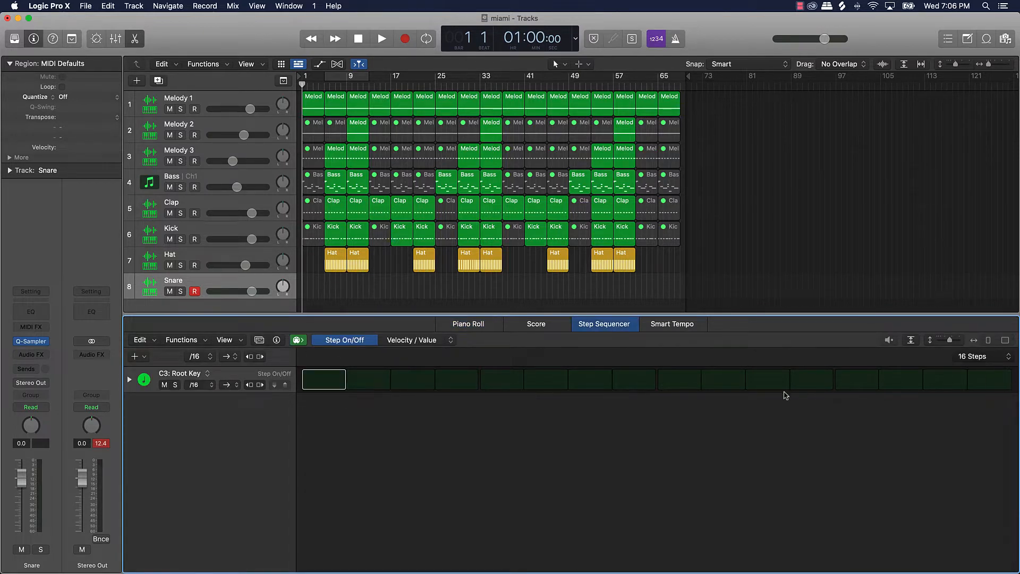
{"action": "left_click", "coordinate": [984, 356]}
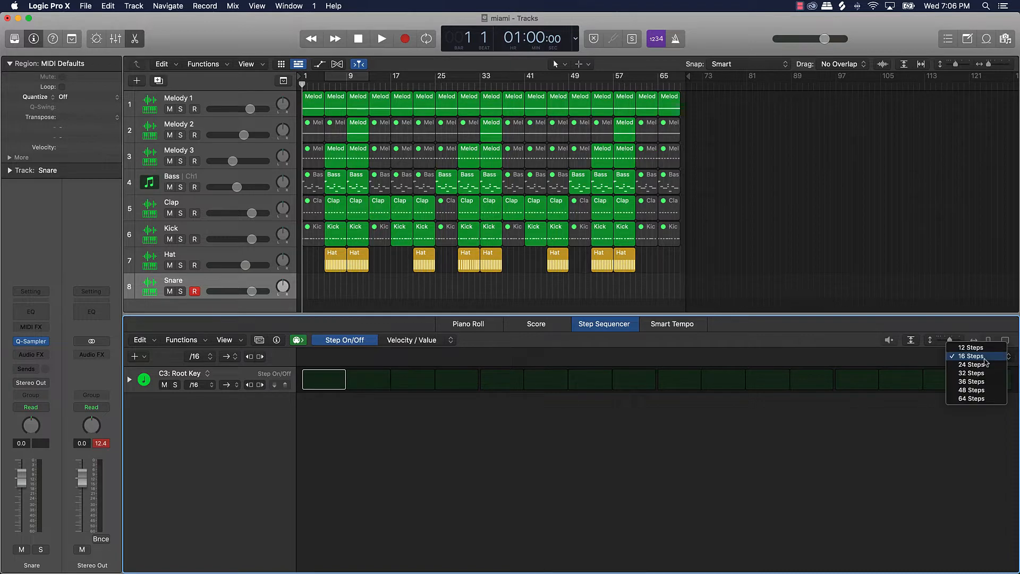
{"action": "left_click", "coordinate": [973, 399]}
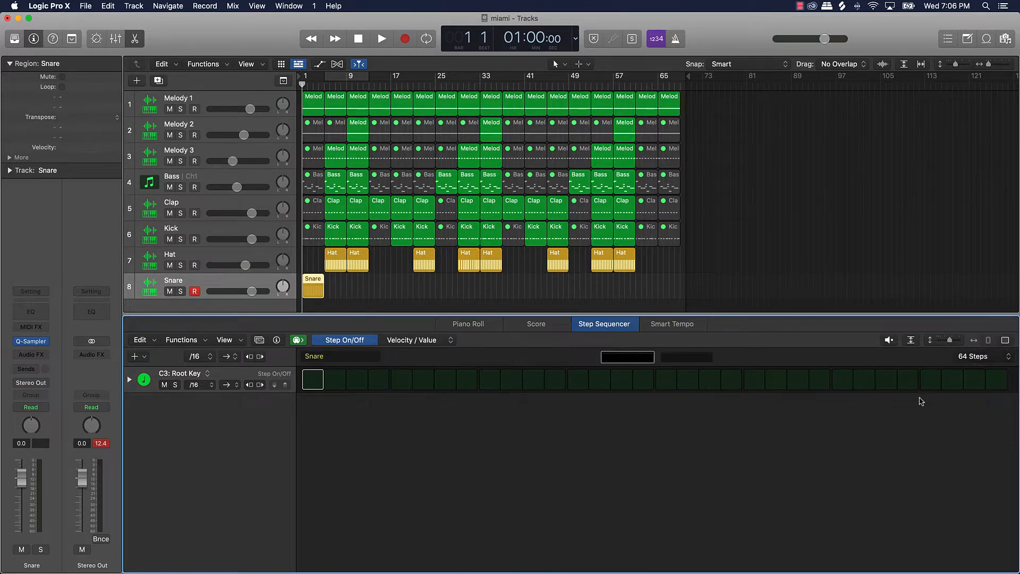
{"action": "left_click", "coordinate": [700, 358]}
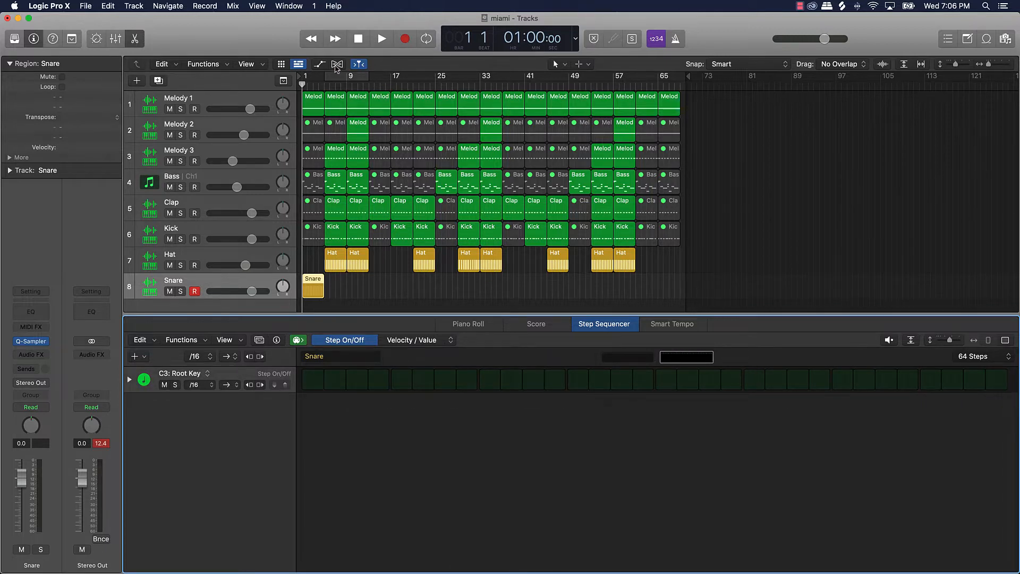
Try a cycle range over bars 1 to 4 and over bar 4 alone, and switch cycling off.
{"action": "left_click_drag", "start_coordinate": [351, 81], "coordinate": [325, 79]}
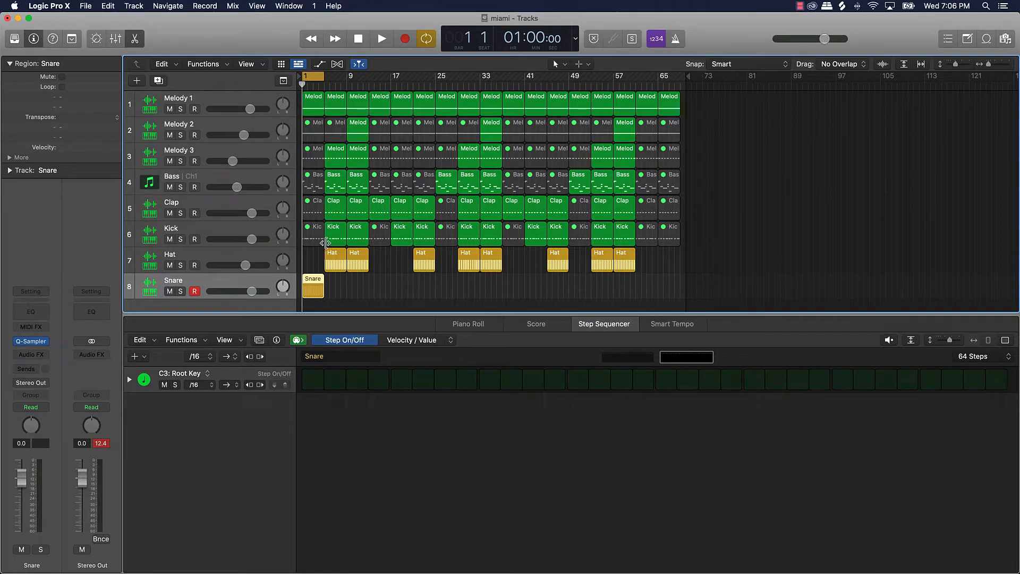
{"action": "key", "text": "super+Right"}
{"action": "key", "text": "super+Right"}
{"action": "key", "text": "super+Right"}
{"action": "key", "text": "super+Right"}
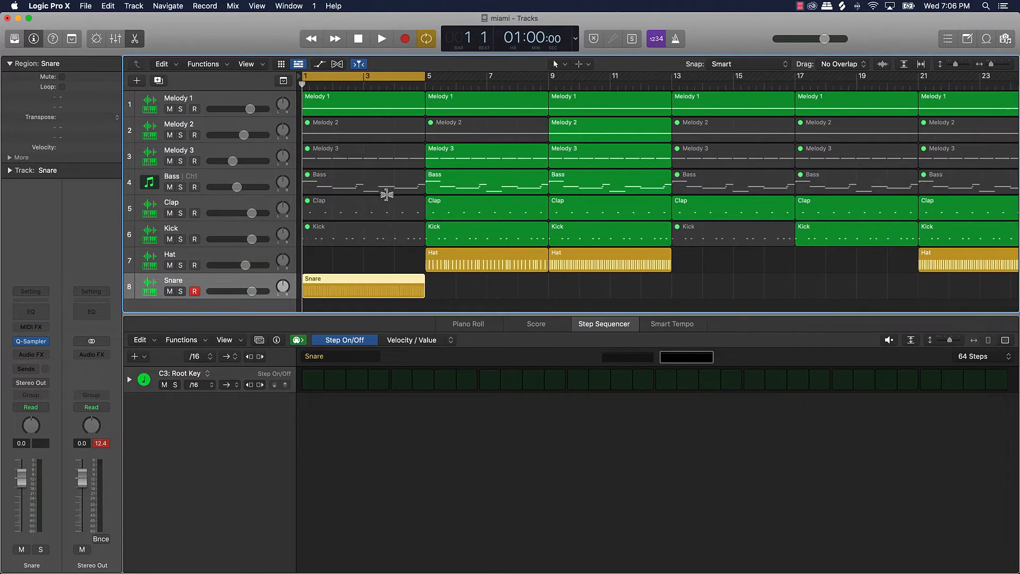
{"action": "key", "text": "super+Right"}
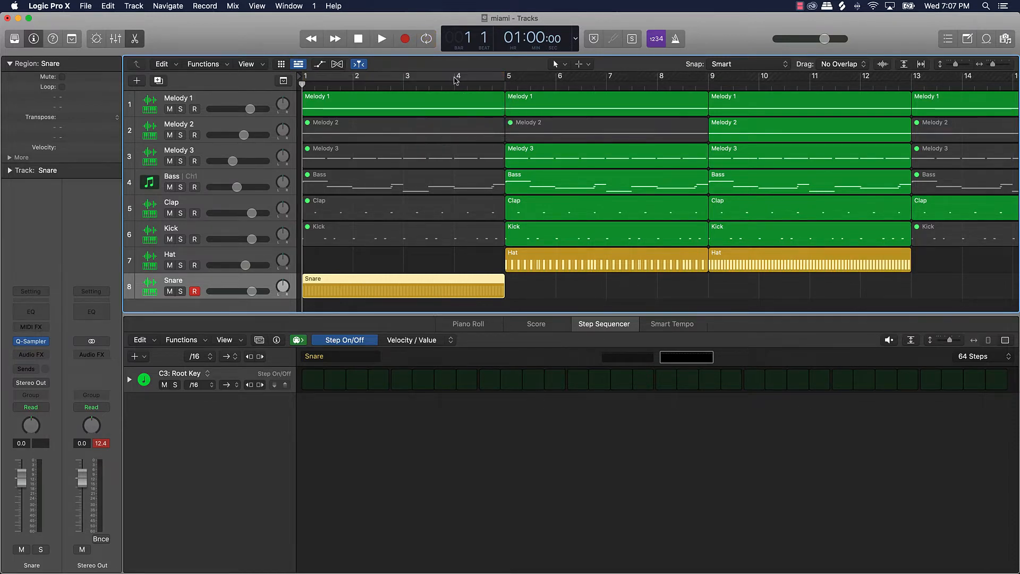
{"action": "left_click_drag", "start_coordinate": [456, 76], "coordinate": [499, 79]}
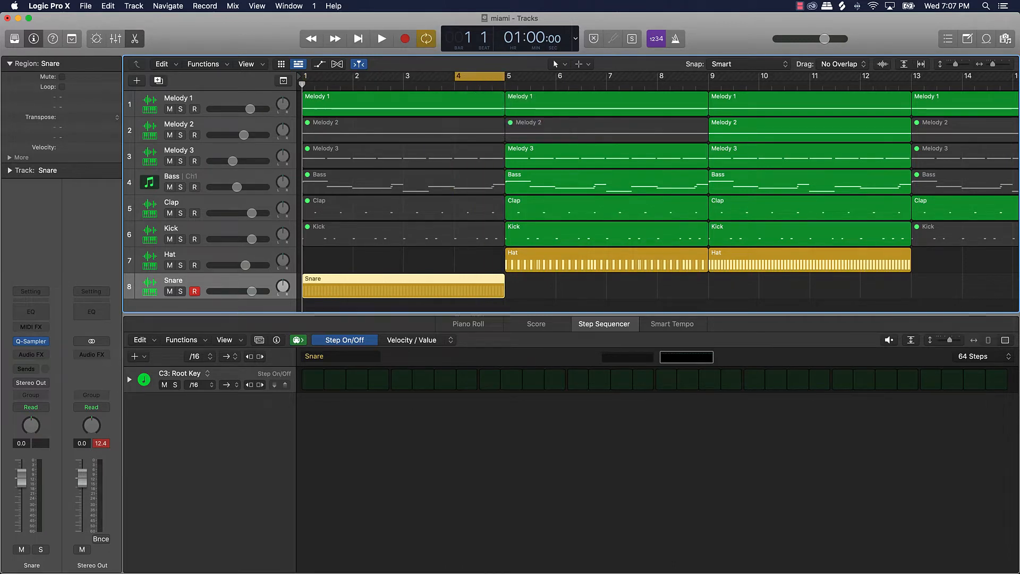
{"action": "left_click", "coordinate": [472, 79]}
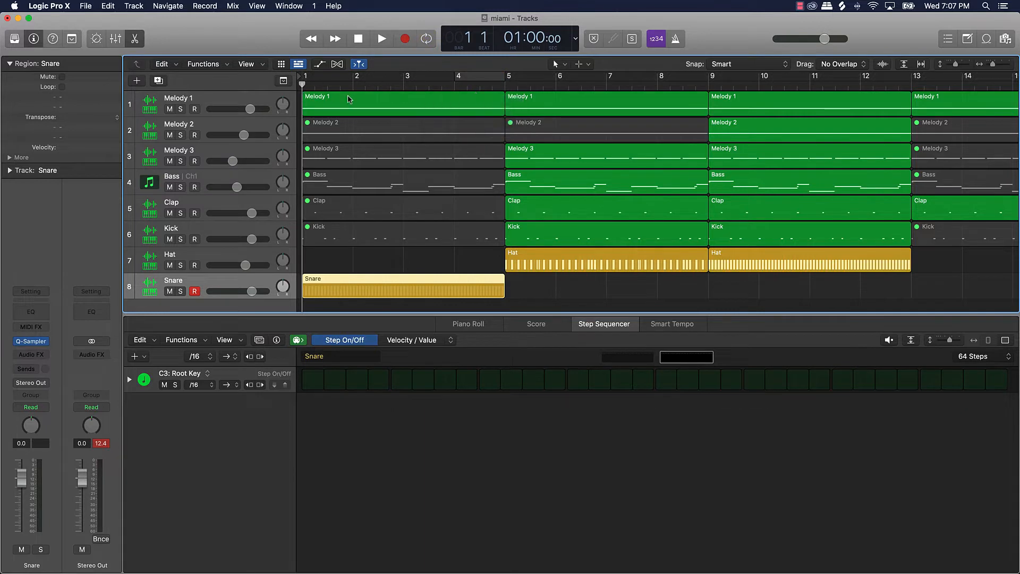
Bounce all Melody 1 regions in place to a new track, muting the source regions.
{"action": "left_click", "coordinate": [234, 97]}
{"action": "right_click", "coordinate": [382, 99]}
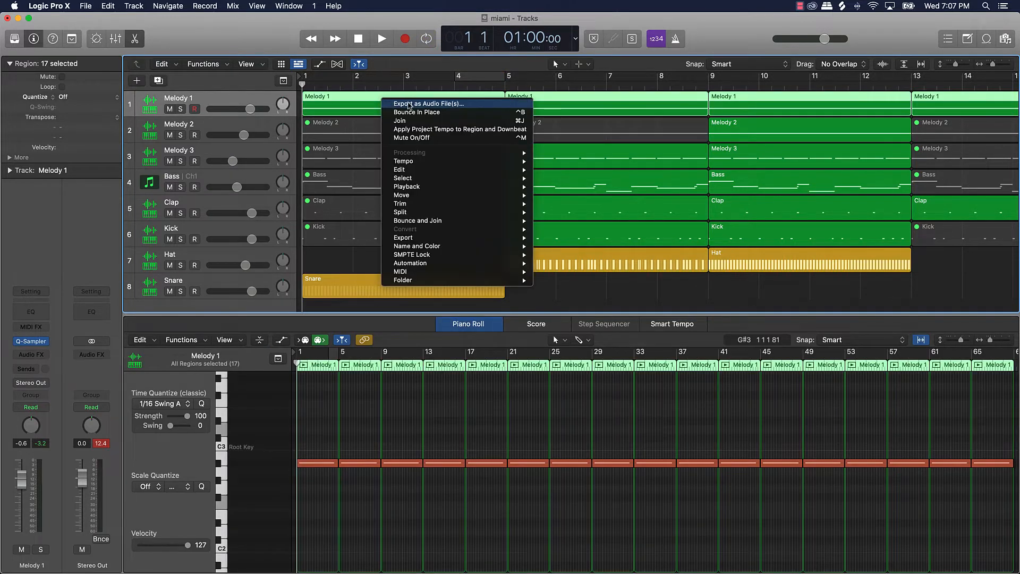
{"action": "left_click", "coordinate": [418, 112]}
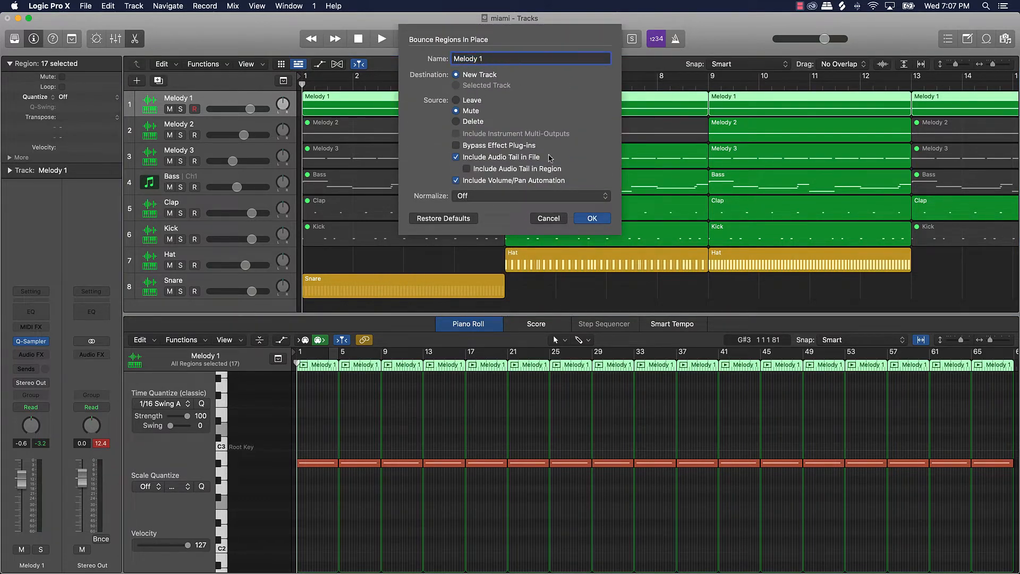
{"action": "left_click", "coordinate": [596, 219]}
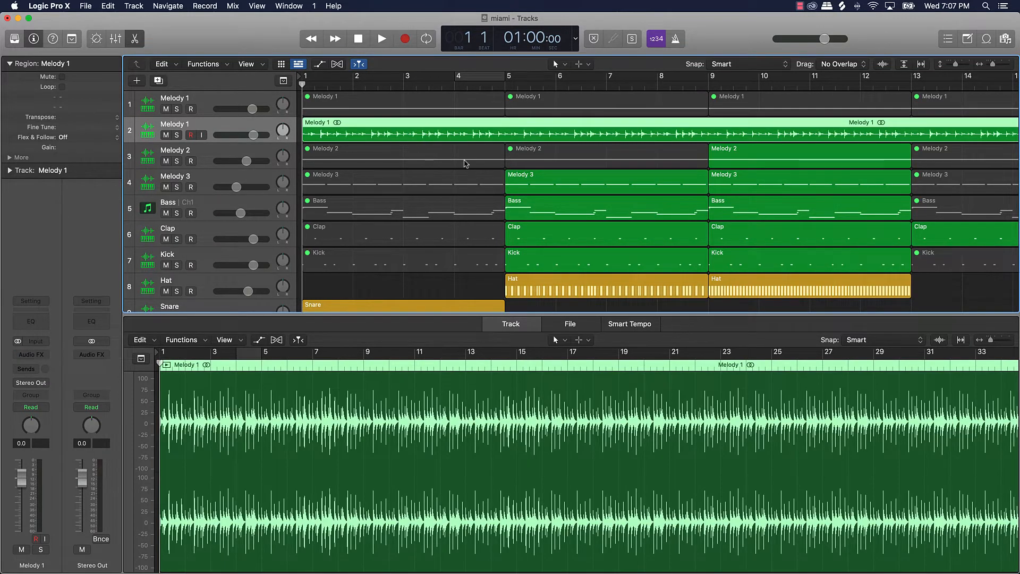
Turn on cycling for bar 4 and select the Snare track to show its step pattern.
{"action": "scroll", "coordinate": [427, 136], "scroll_direction": "down", "scroll_amount": 1}
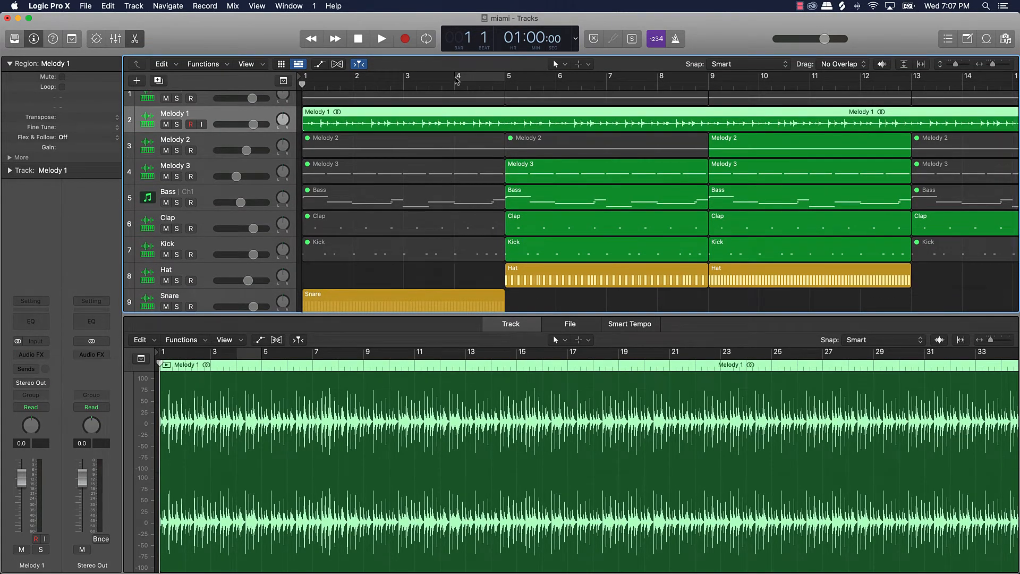
{"action": "left_click_drag", "start_coordinate": [455, 79], "coordinate": [464, 79]}
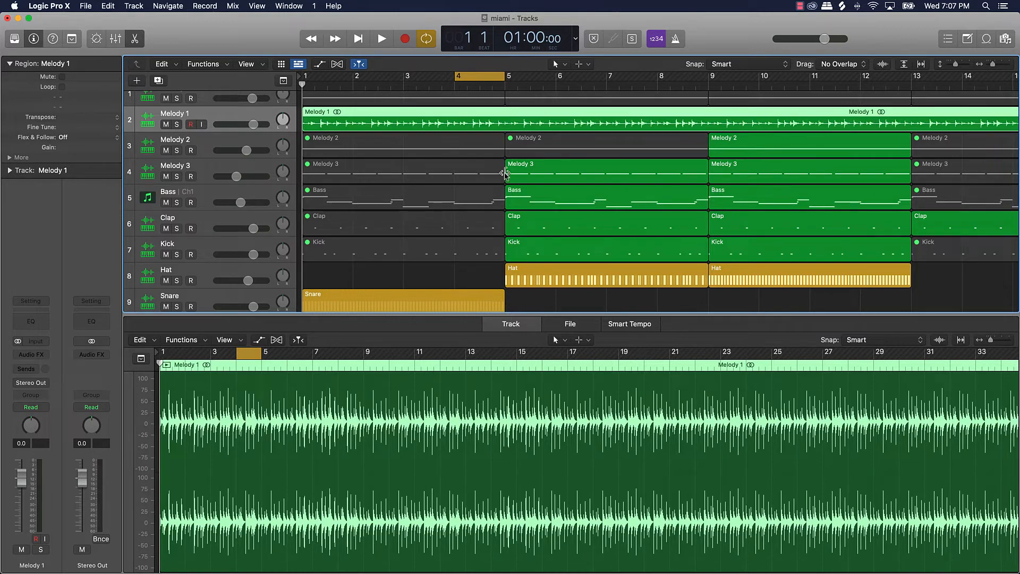
{"action": "scroll", "coordinate": [467, 271], "scroll_direction": "down", "scroll_amount": 1}
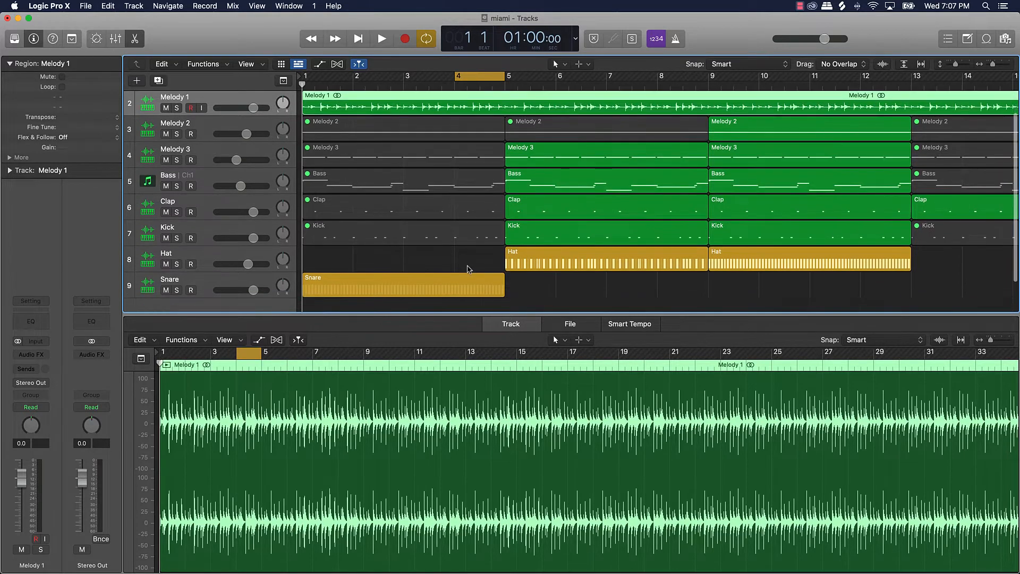
{"action": "left_click", "coordinate": [223, 282]}
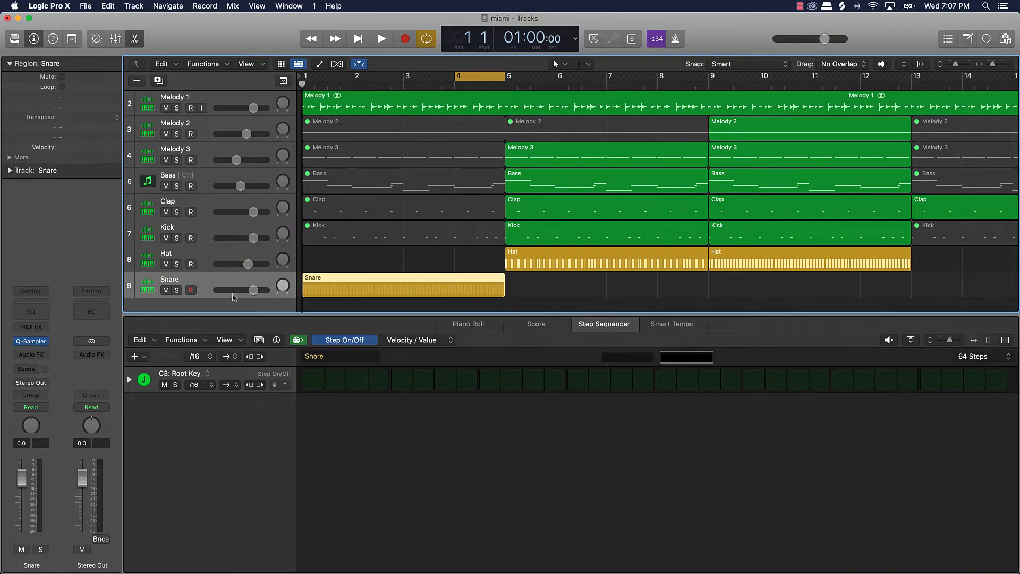
{"action": "mouse_move", "coordinate": [35, 345]}
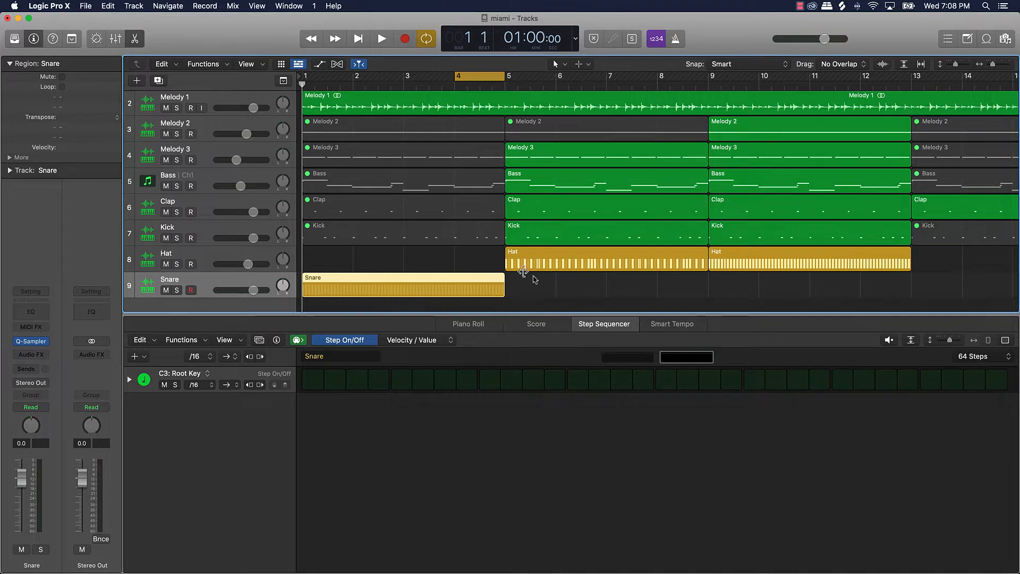
Compare the first and second pages of the Snare pattern and briefly play the cycled bar 4.
{"action": "left_click", "coordinate": [633, 361]}
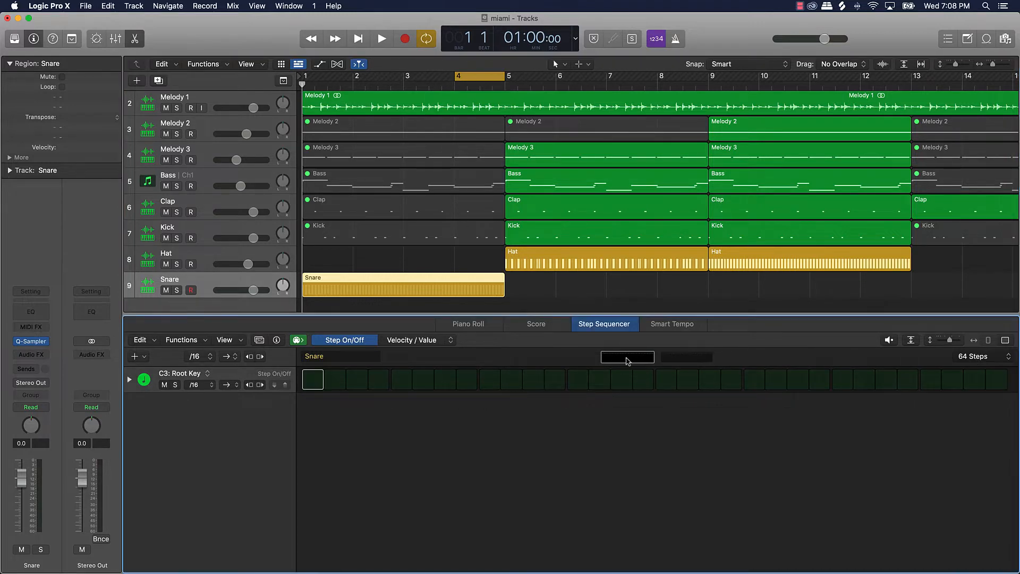
{"action": "left_click", "coordinate": [696, 359]}
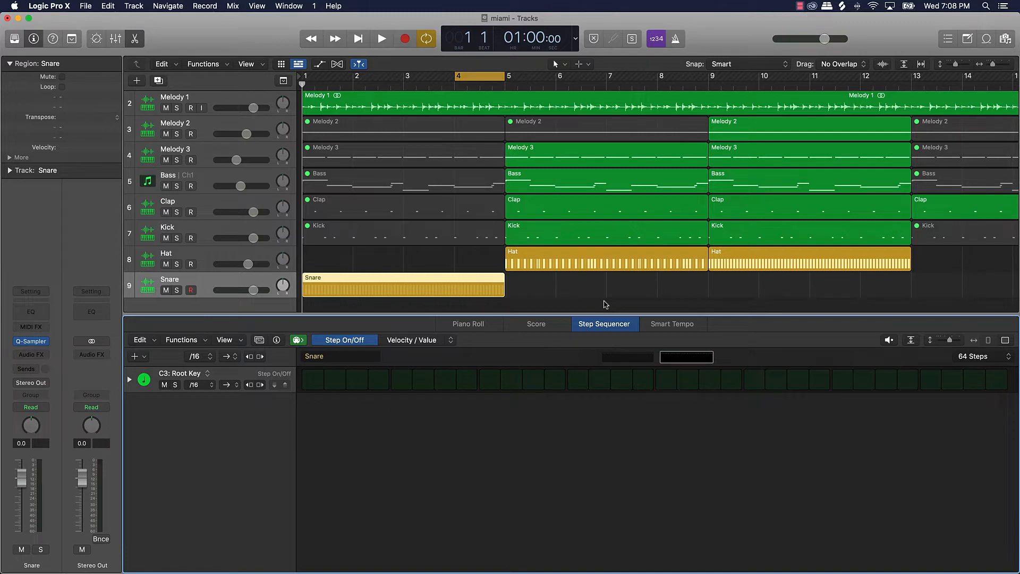
{"action": "scroll", "coordinate": [605, 304], "scroll_direction": "down", "scroll_amount": 1}
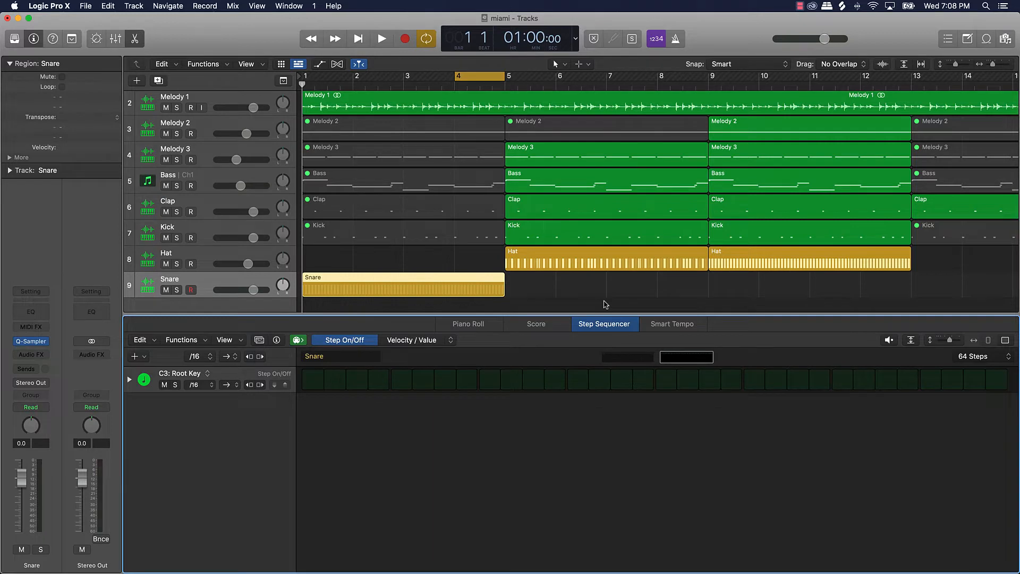
{"action": "key", "text": "space"}
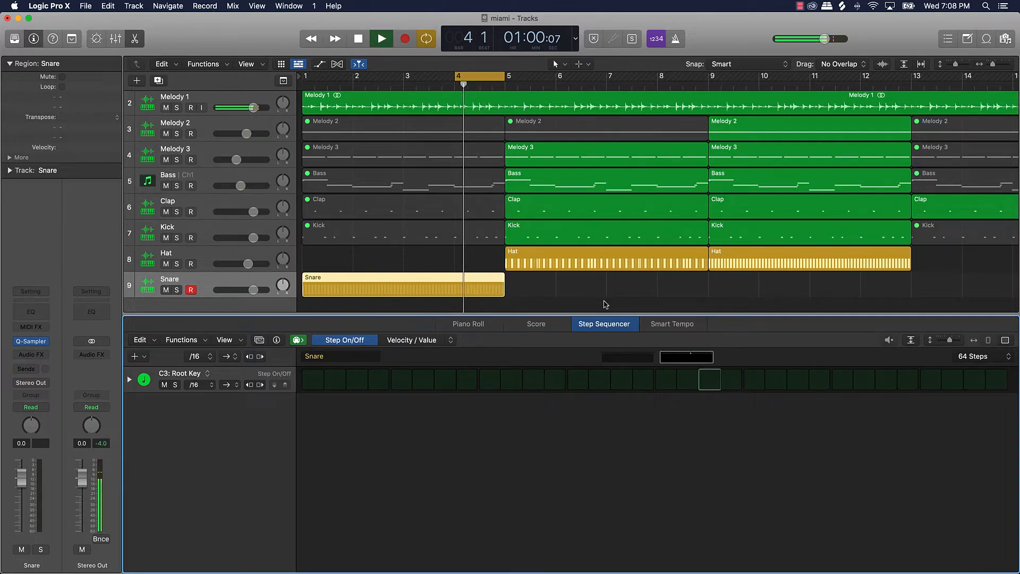
{"action": "key", "text": "space"}
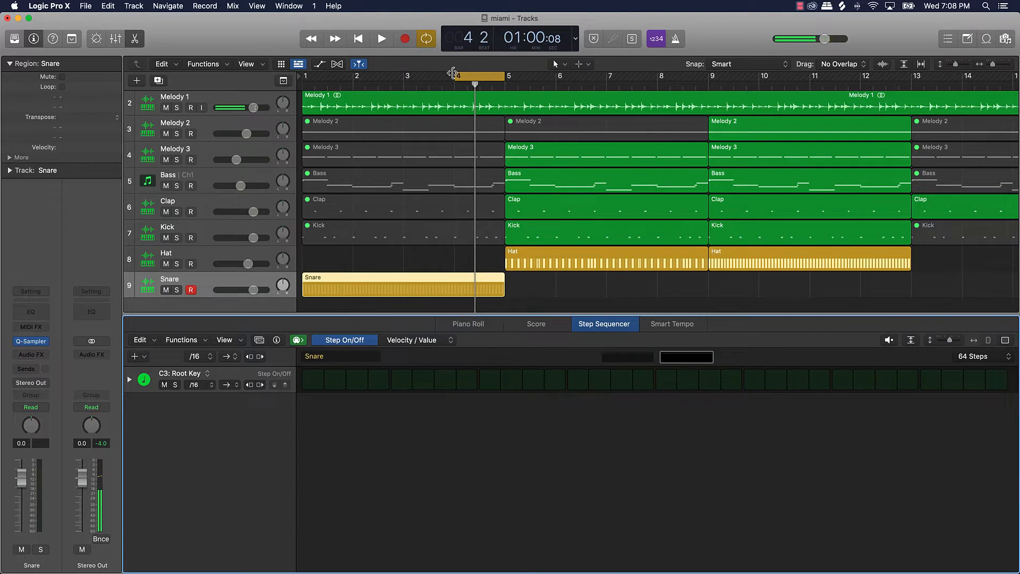
Set the cycle range to bars 11 and 12 and move the Snare pattern region to start at bar 9.
{"action": "left_click_drag", "start_coordinate": [456, 75], "coordinate": [402, 80]}
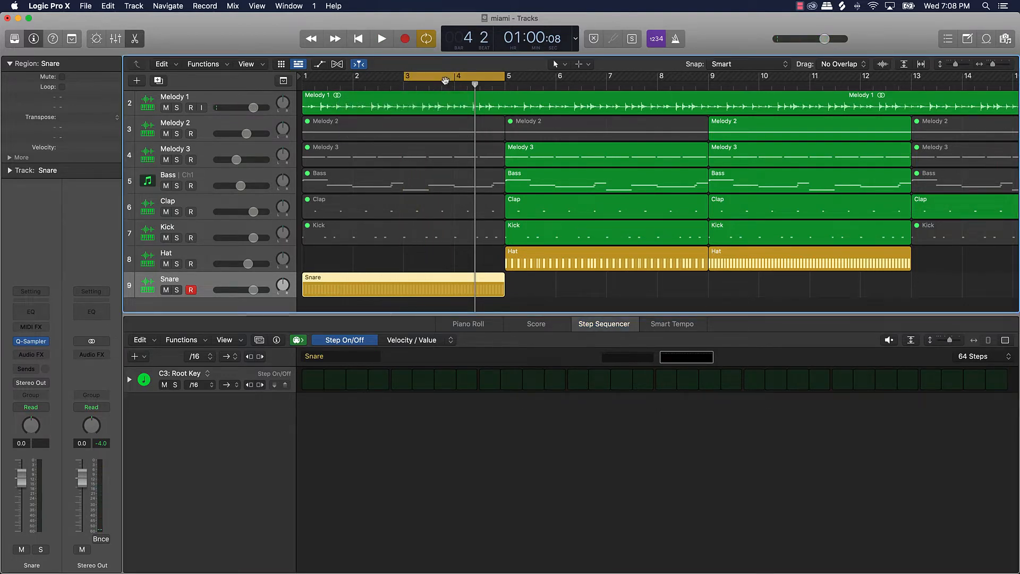
{"action": "left_click_drag", "start_coordinate": [446, 79], "coordinate": [850, 107]}
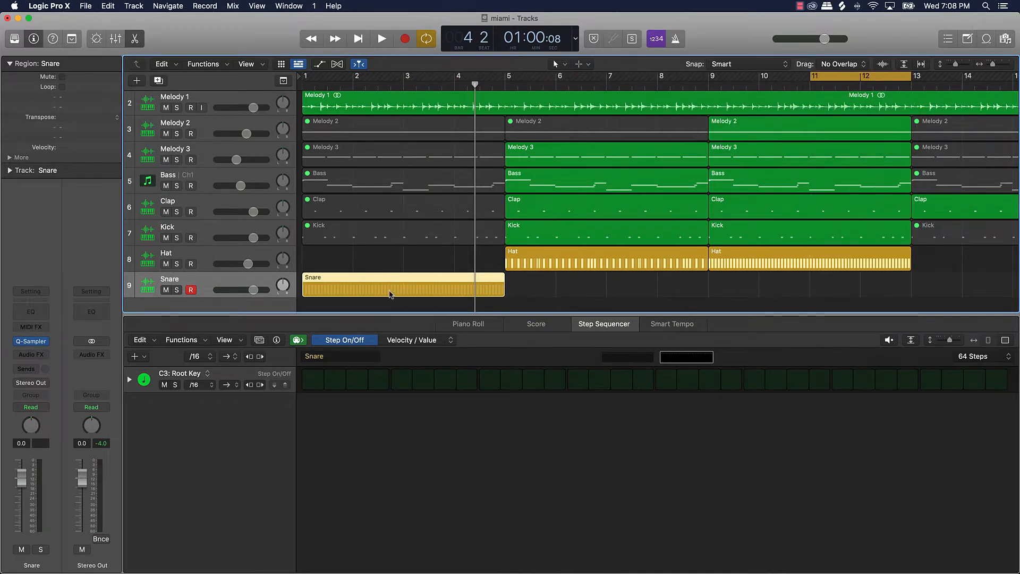
{"action": "left_click_drag", "start_coordinate": [389, 294], "coordinate": [794, 283]}
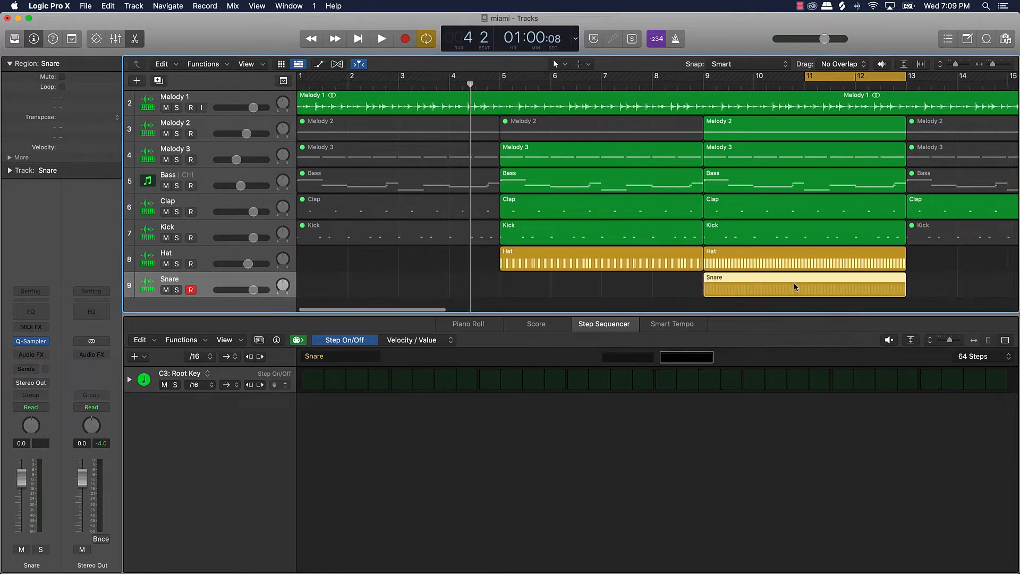
Play the cycled bars 11 and 12 with the second page of the Snare pattern in view.
{"action": "scroll", "coordinate": [781, 288], "scroll_direction": "right", "scroll_amount": 5}
{"action": "scroll", "coordinate": [782, 288], "scroll_direction": "right", "scroll_amount": 3}
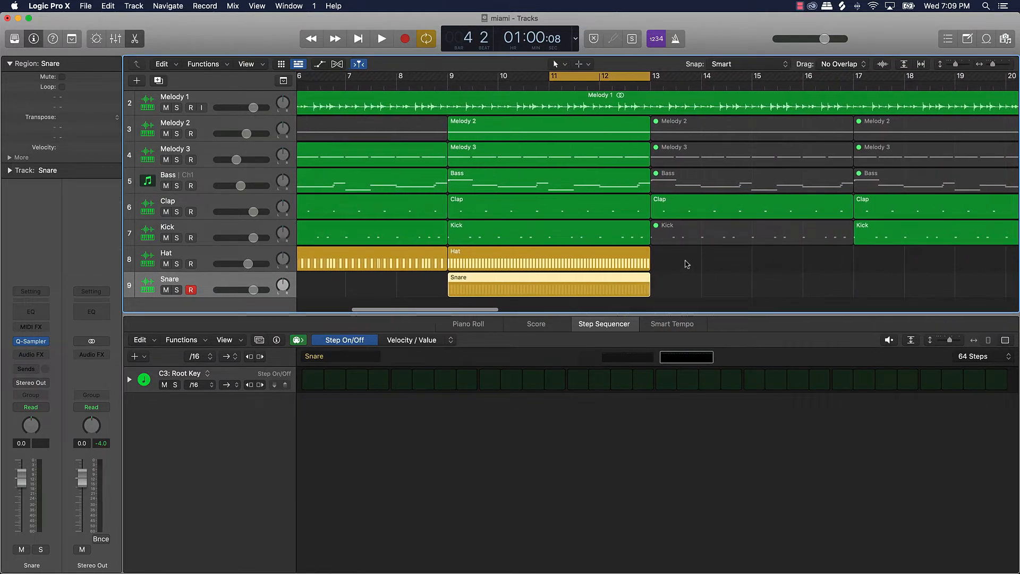
{"action": "key", "text": "space"}
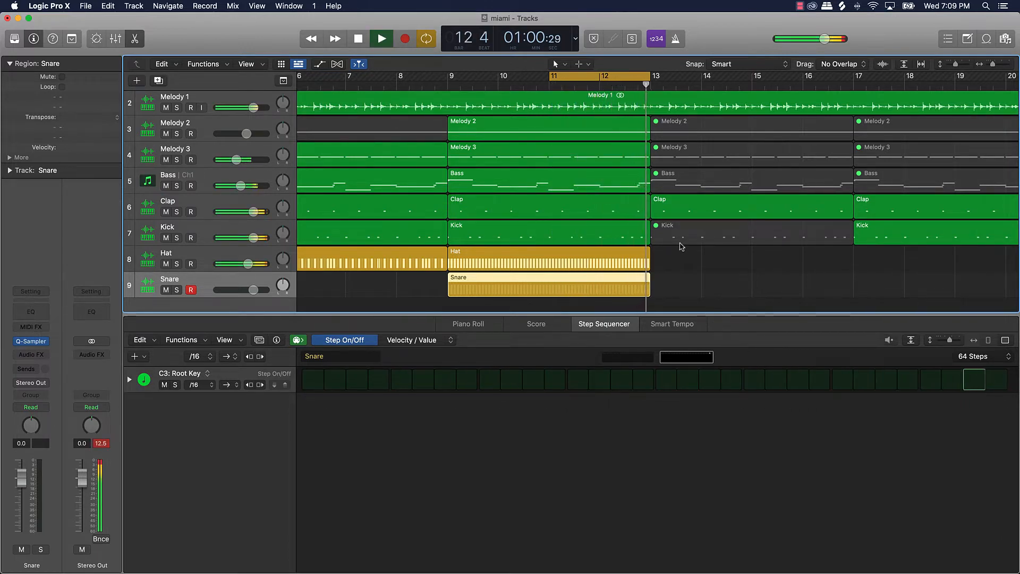
Replay bars 11 and 12 to find where bar 12 begins on the second page of the Snare pattern.
{"action": "key", "text": "space"}
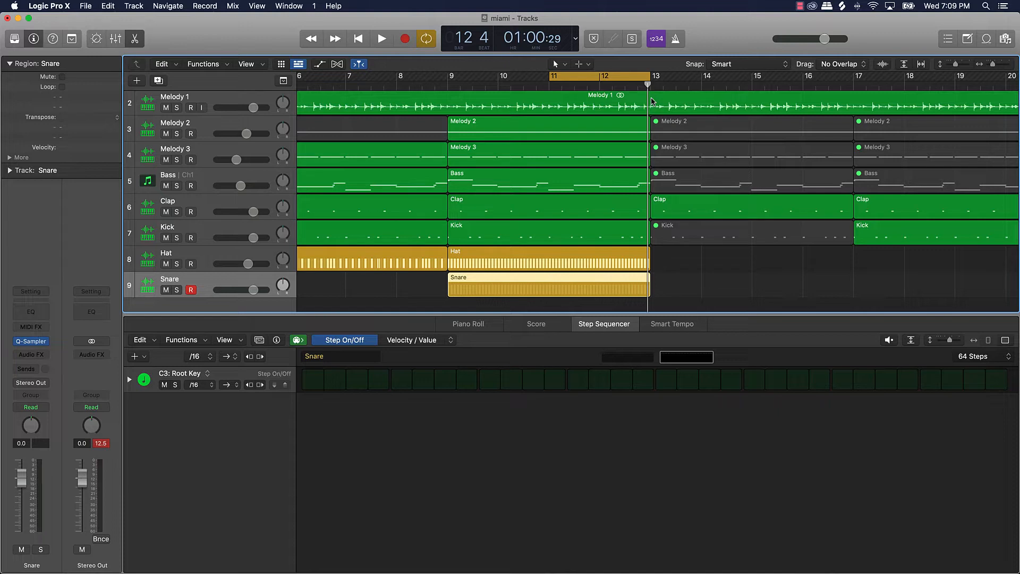
{"action": "key", "text": "space"}
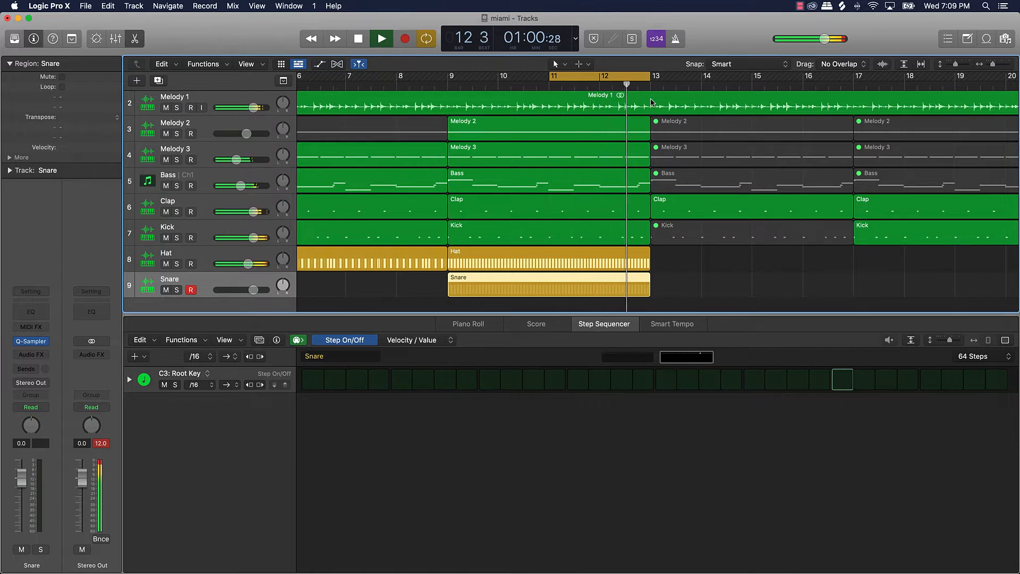
{"action": "key", "text": "space"}
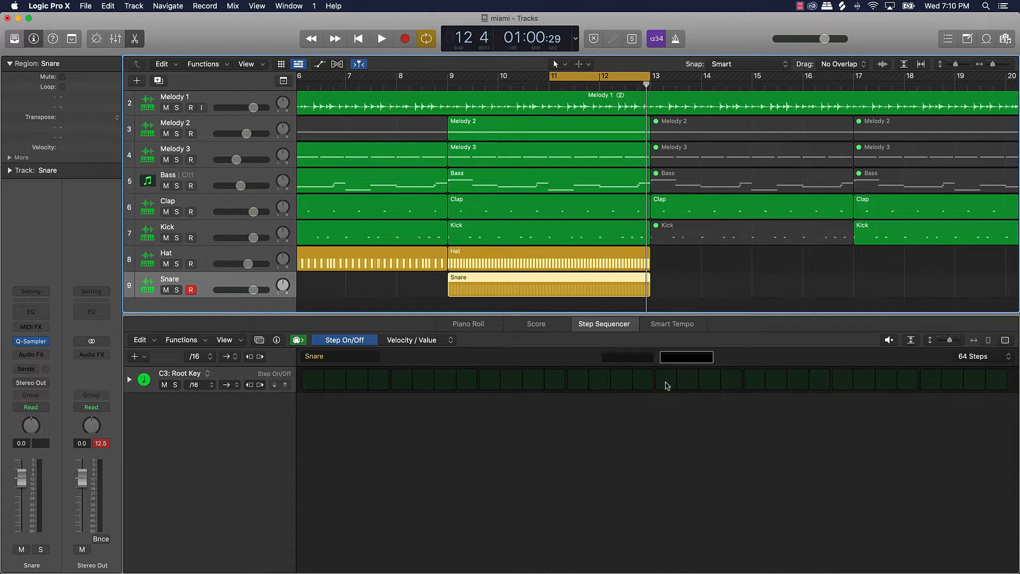
{"action": "key", "text": "space"}
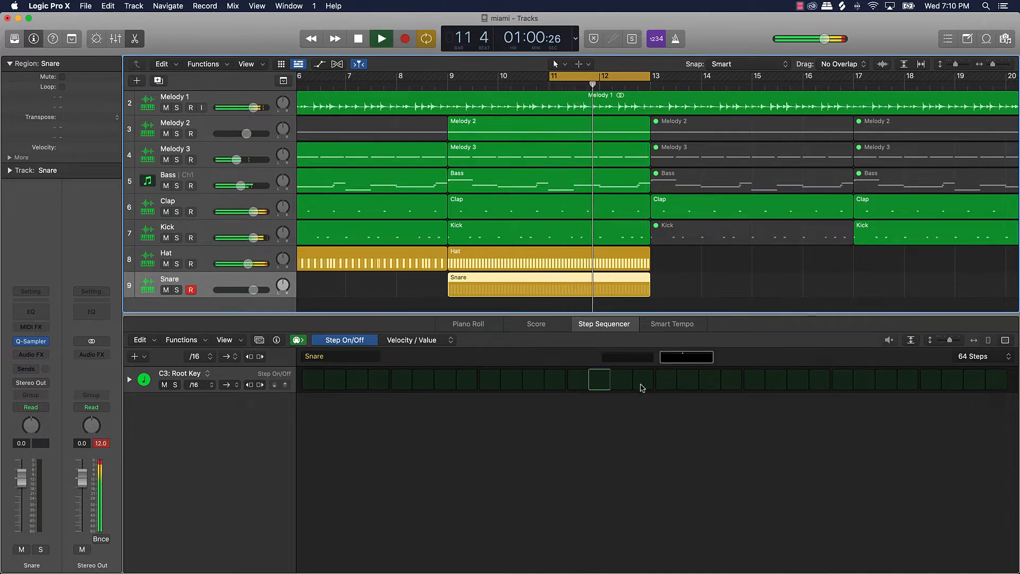
{"action": "key", "text": "space"}
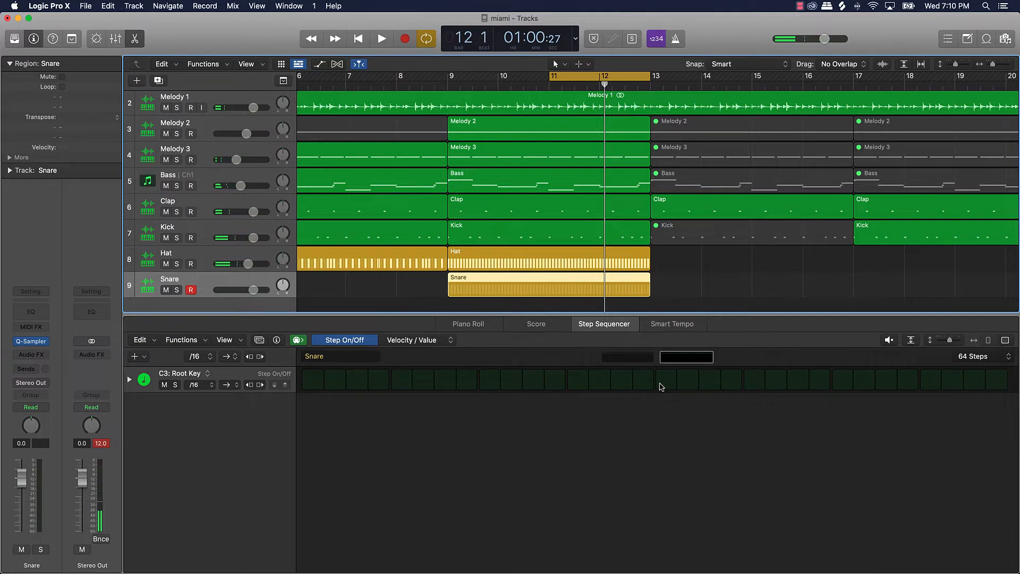
Turn on the 17th step on the second page of the Snare pattern and play it back.
{"action": "left_click", "coordinate": [665, 386]}
{"action": "key", "text": "space"}
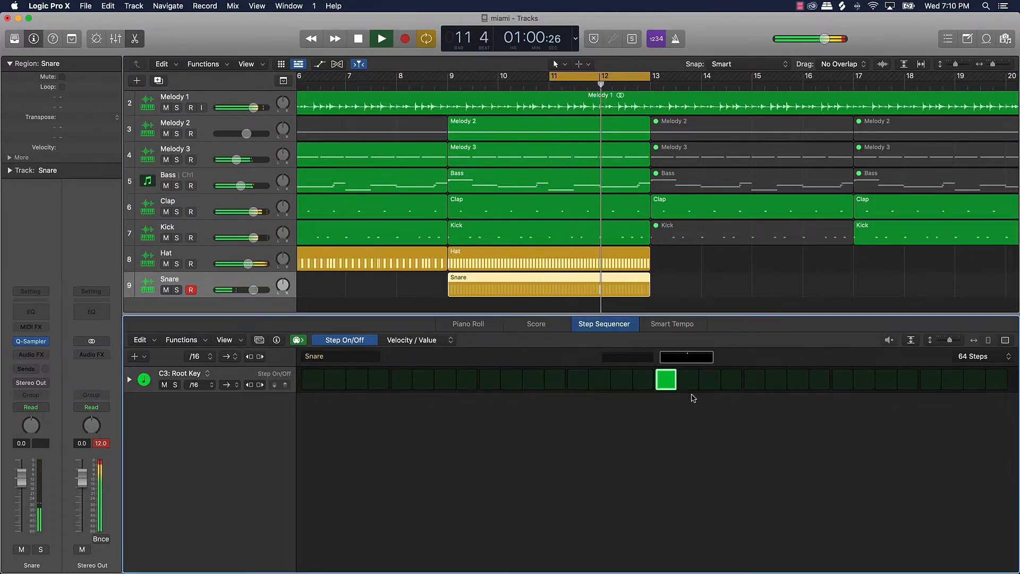
{"action": "key", "text": "space"}
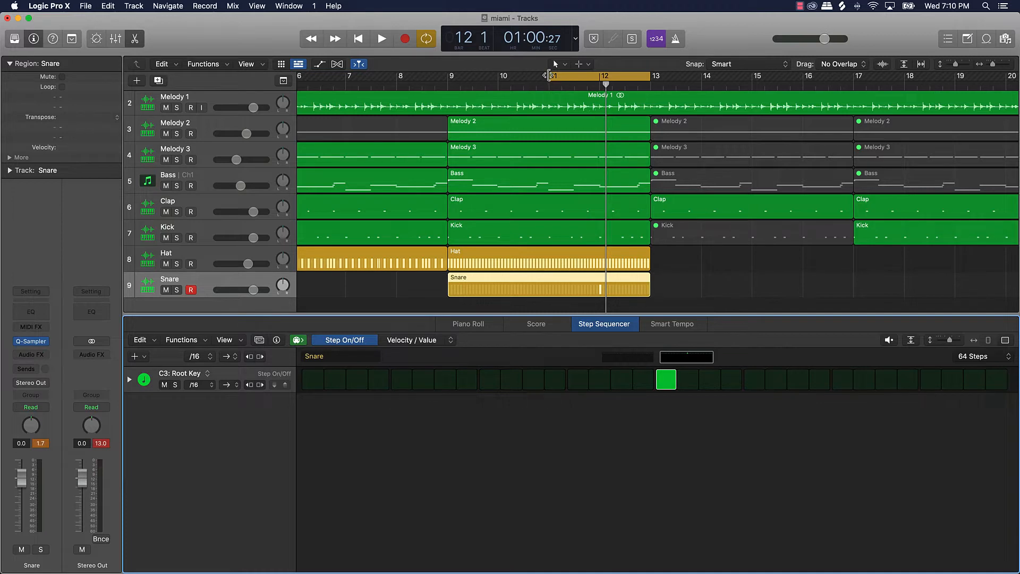
Shorten the cycle range to bar 12 only and briefly play it.
{"action": "left_click_drag", "start_coordinate": [550, 78], "coordinate": [601, 78]}
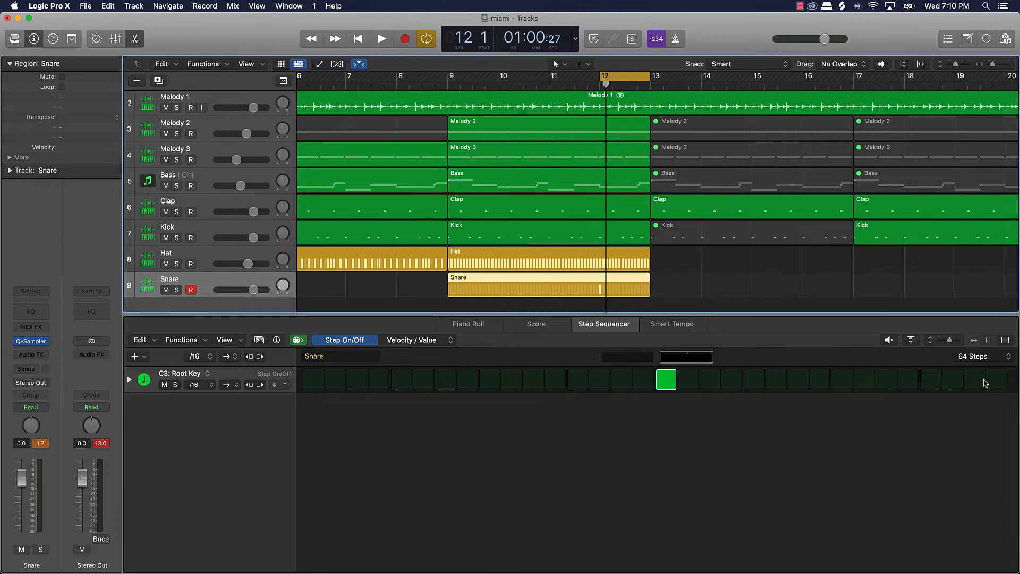
{"action": "key", "text": "space"}
{"action": "key", "text": "space"}
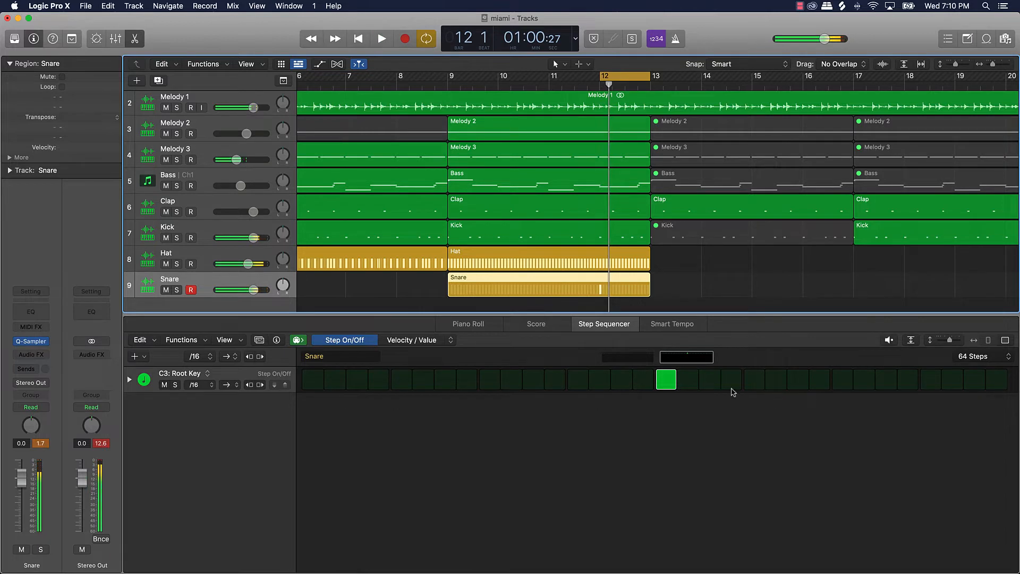
Turn on the 19th, 21st and 23rd steps of the Snare pattern's second page and play the cycled bar 12.
{"action": "left_click", "coordinate": [710, 384]}
{"action": "key", "text": "space"}
{"action": "key", "text": "space"}
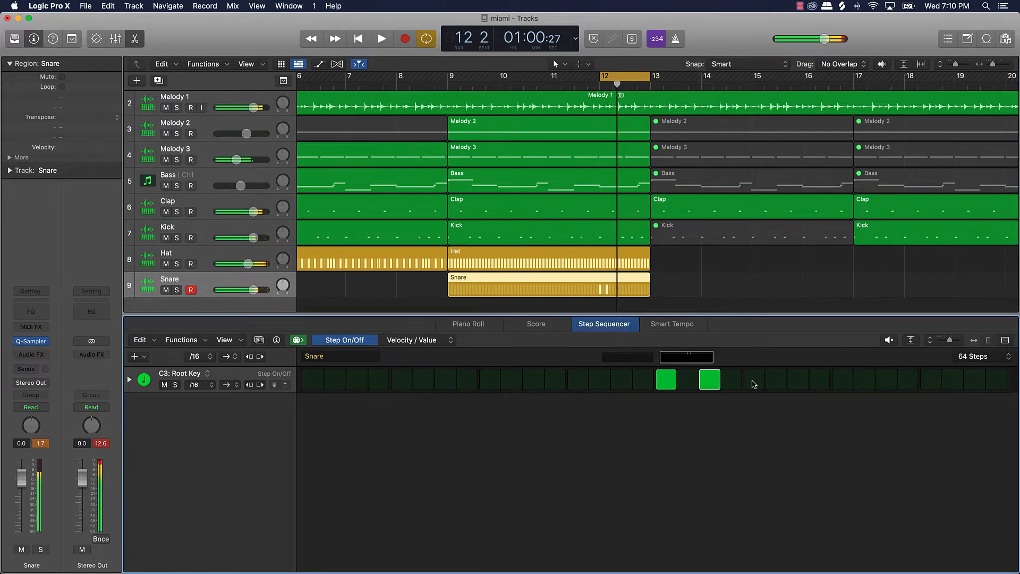
{"action": "left_click", "coordinate": [754, 381]}
{"action": "left_click", "coordinate": [798, 381]}
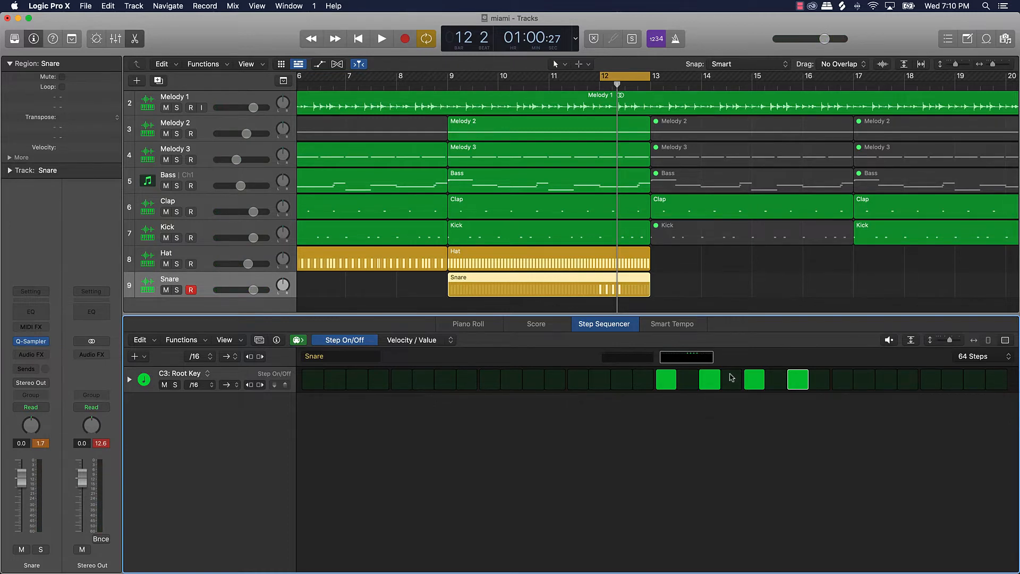
{"action": "key", "text": "space"}
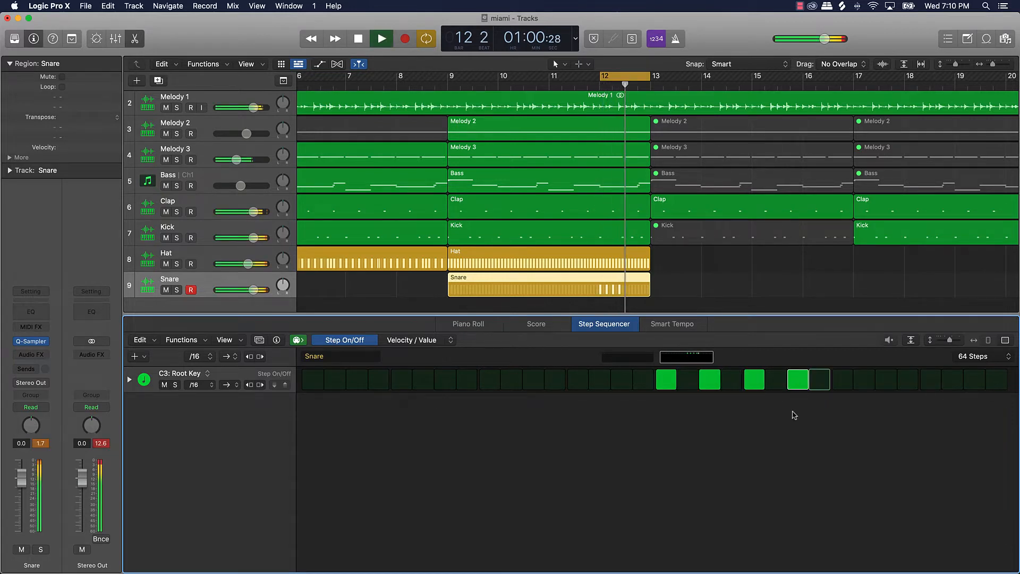
{"action": "key", "text": "space"}
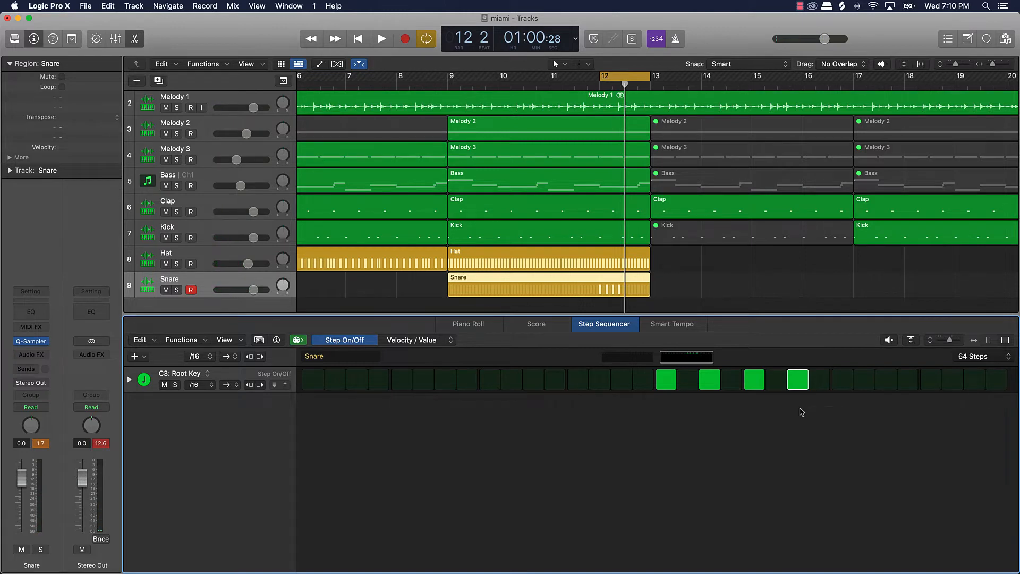
Turn on the last eight consecutive steps of the Snare pattern and play the roll.
{"action": "left_click_drag", "start_coordinate": [851, 386], "coordinate": [1001, 383]}
{"action": "key", "text": "space"}
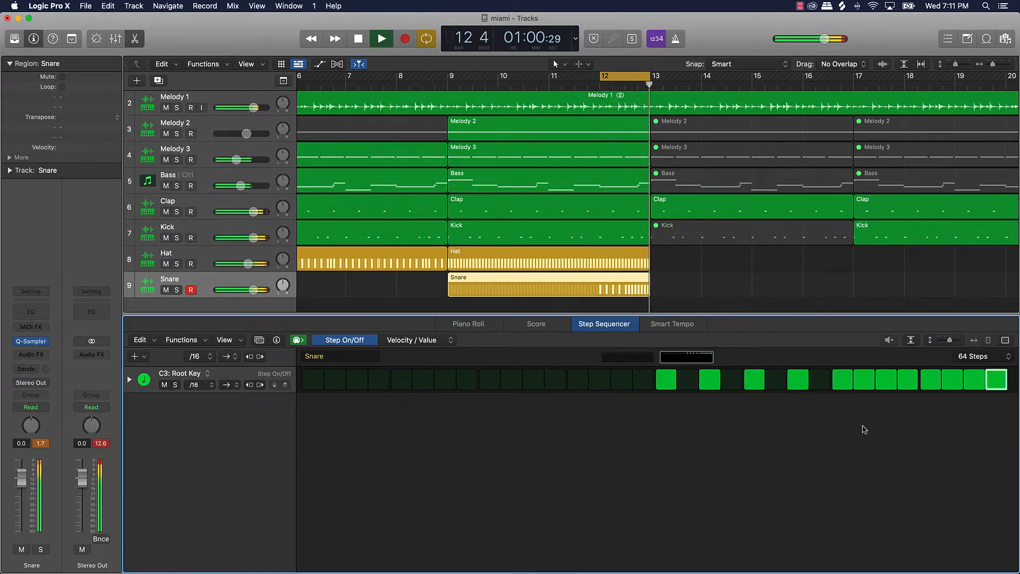
{"action": "key", "text": "space"}
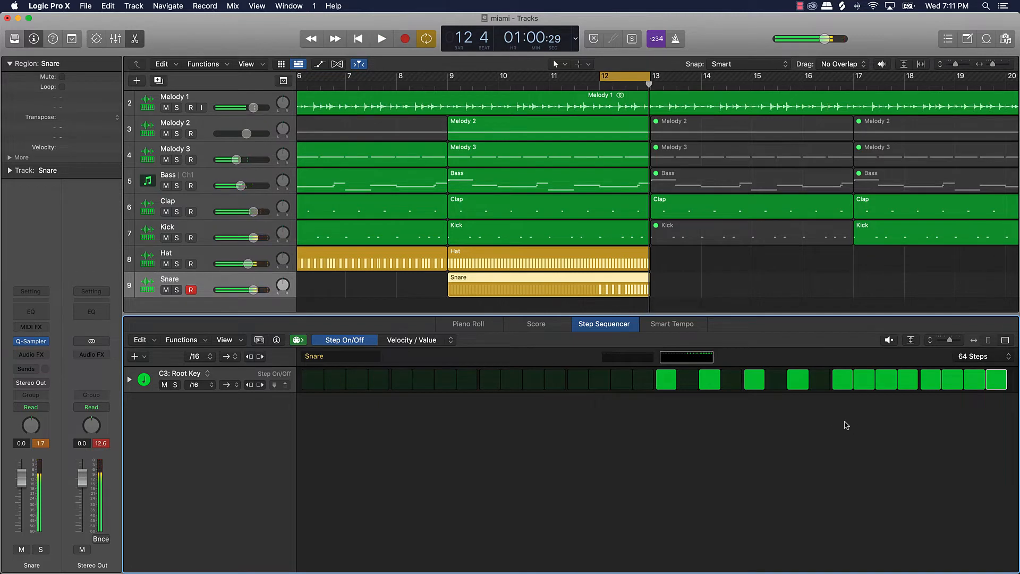
Audition the snare roll with its last step turned off, and turn that step back on.
{"action": "left_click", "coordinate": [993, 381]}
{"action": "key", "text": "space"}
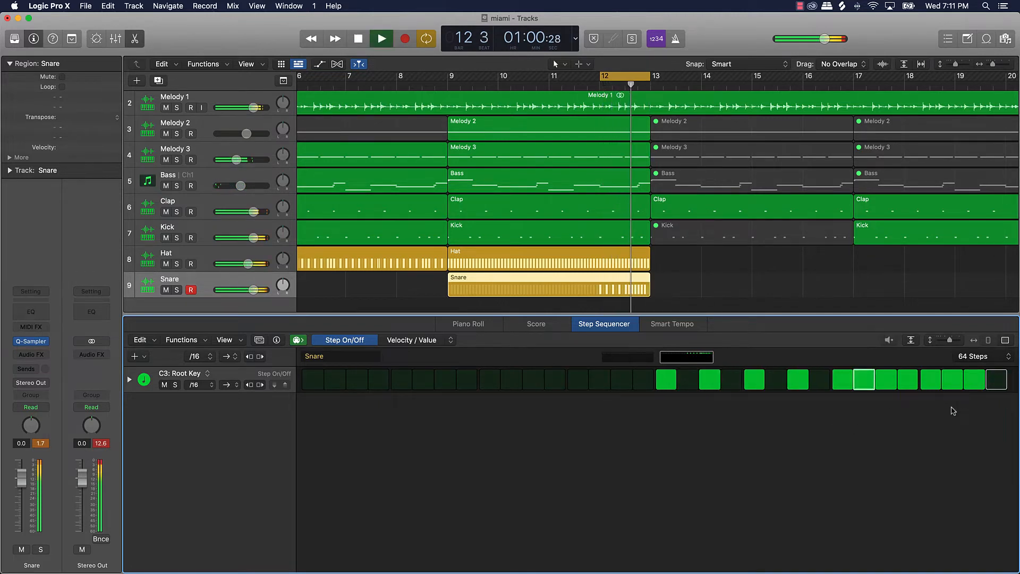
{"action": "key", "text": "space"}
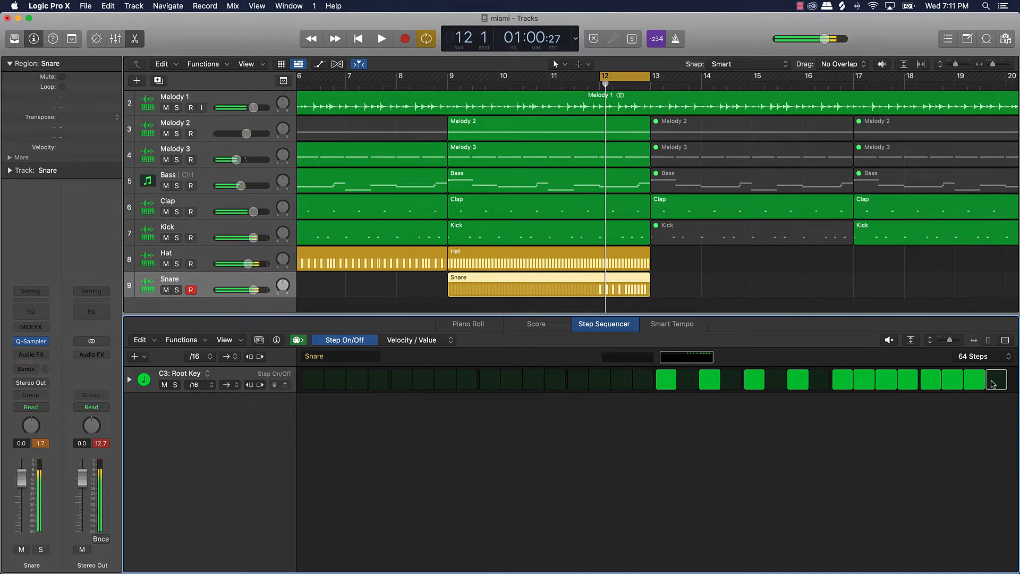
{"action": "left_click", "coordinate": [995, 381]}
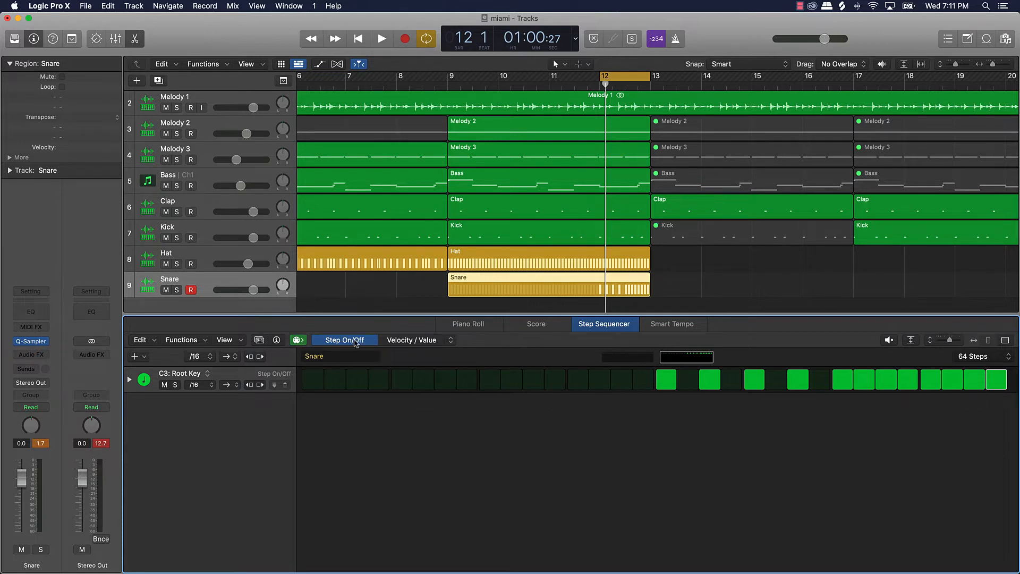
Set Note Repeat to 6, 4, 3 and 2 on the first four of the last eight Snare steps and play the roll.
{"action": "left_click", "coordinate": [415, 345]}
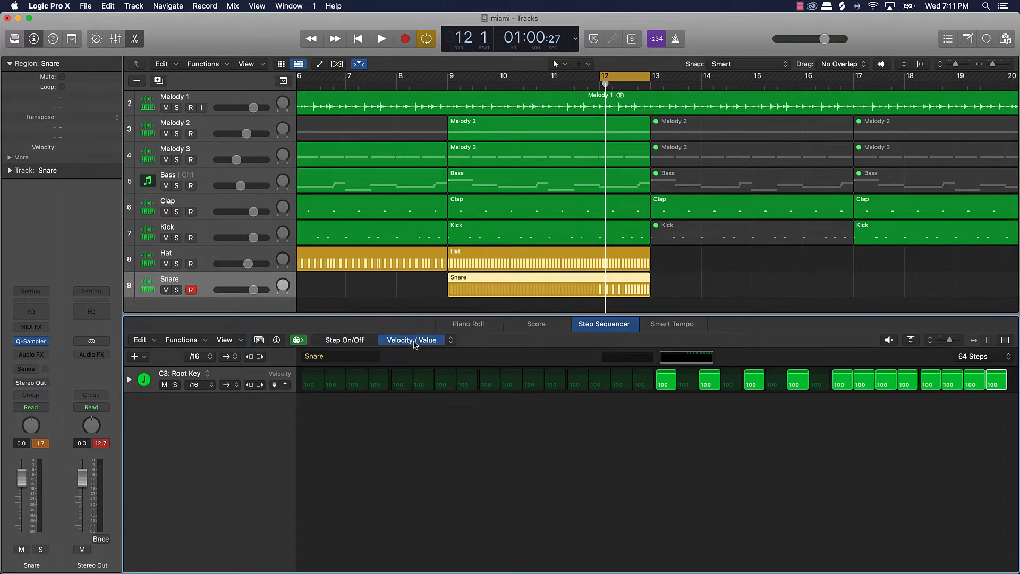
{"action": "left_click", "coordinate": [451, 342]}
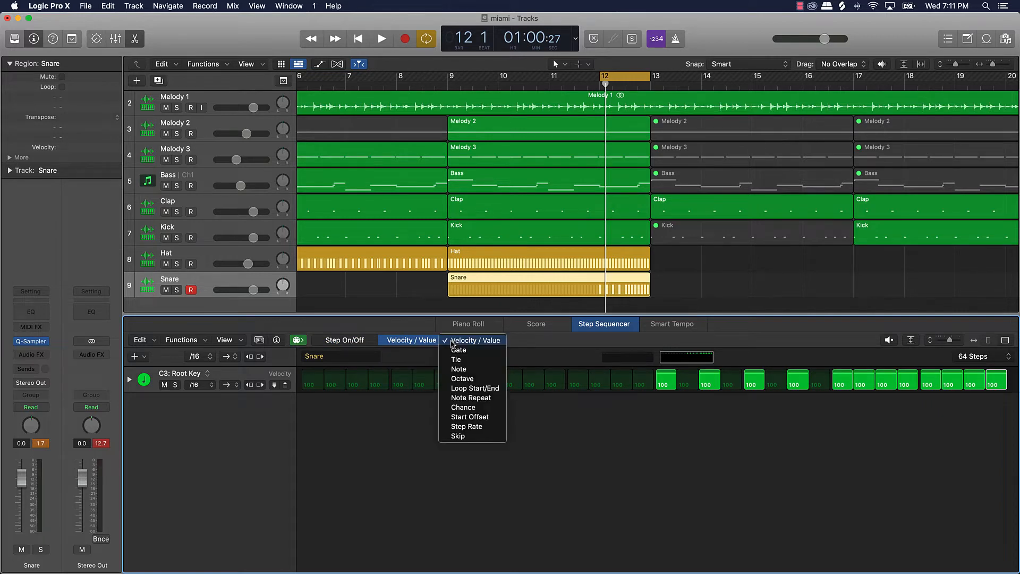
{"action": "left_click", "coordinate": [471, 398]}
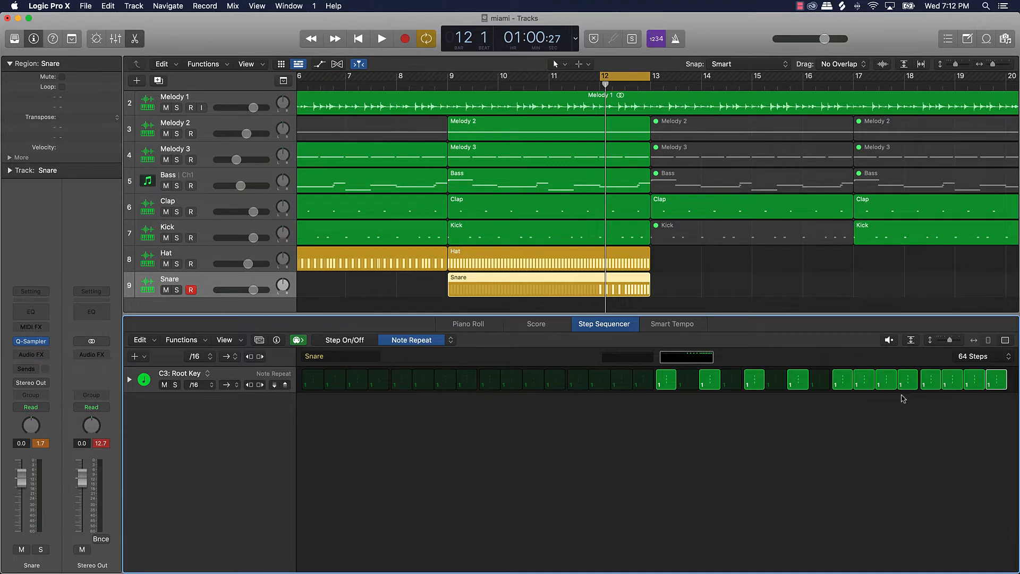
{"action": "left_click", "coordinate": [844, 388]}
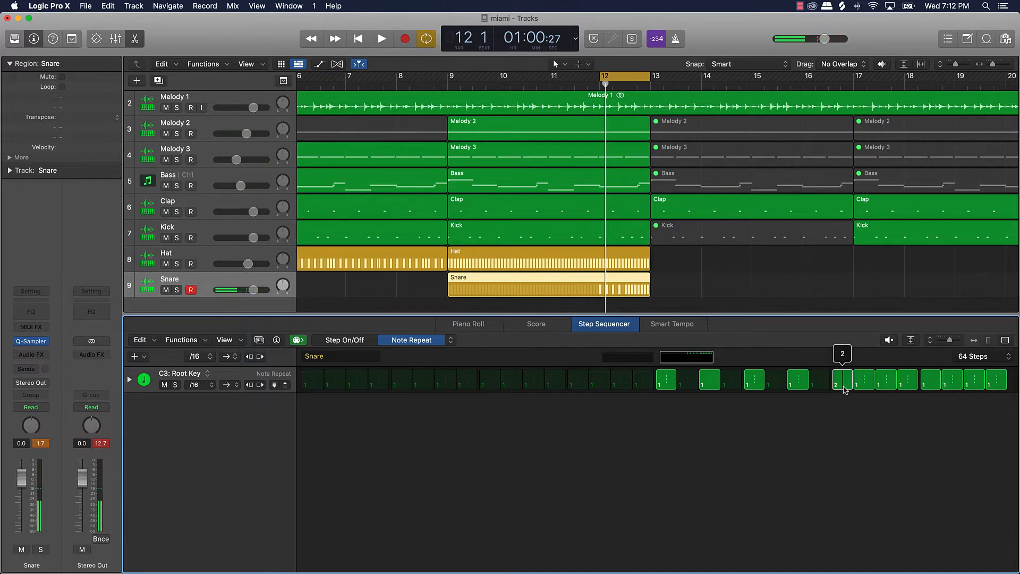
{"action": "left_click_drag", "start_coordinate": [844, 386], "coordinate": [842, 379]}
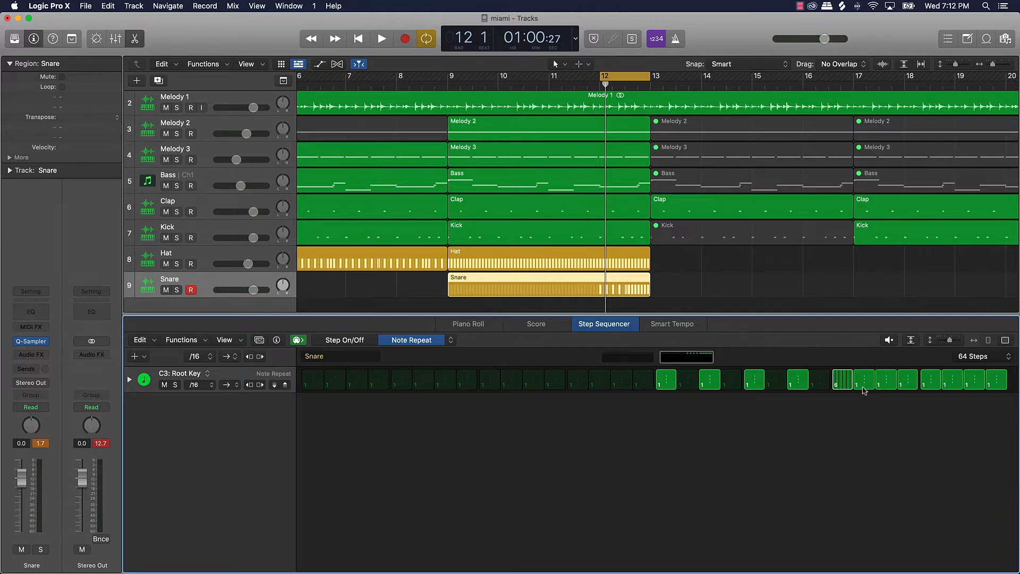
{"action": "left_click_drag", "start_coordinate": [865, 392], "coordinate": [906, 394]}
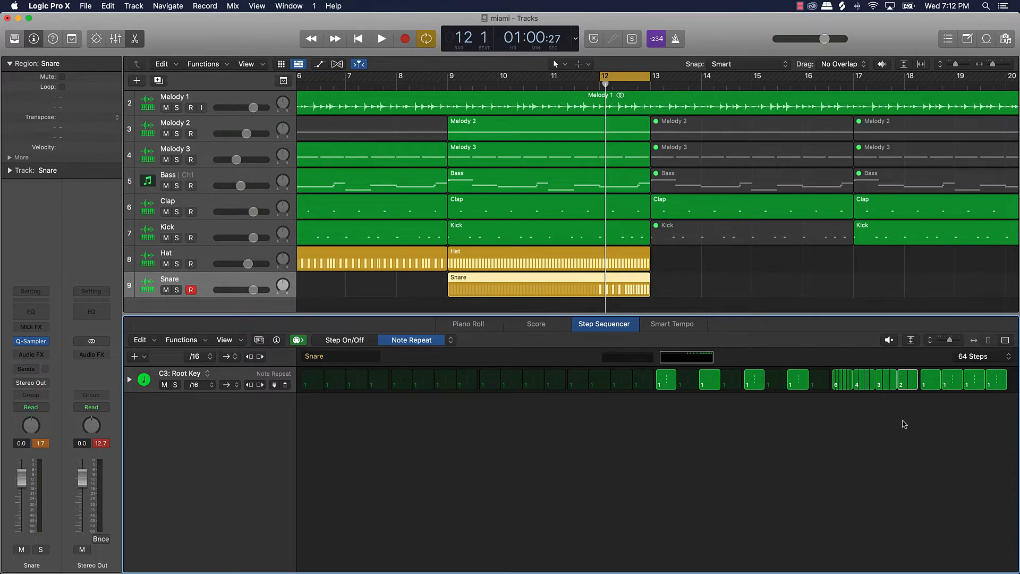
{"action": "key", "text": "space"}
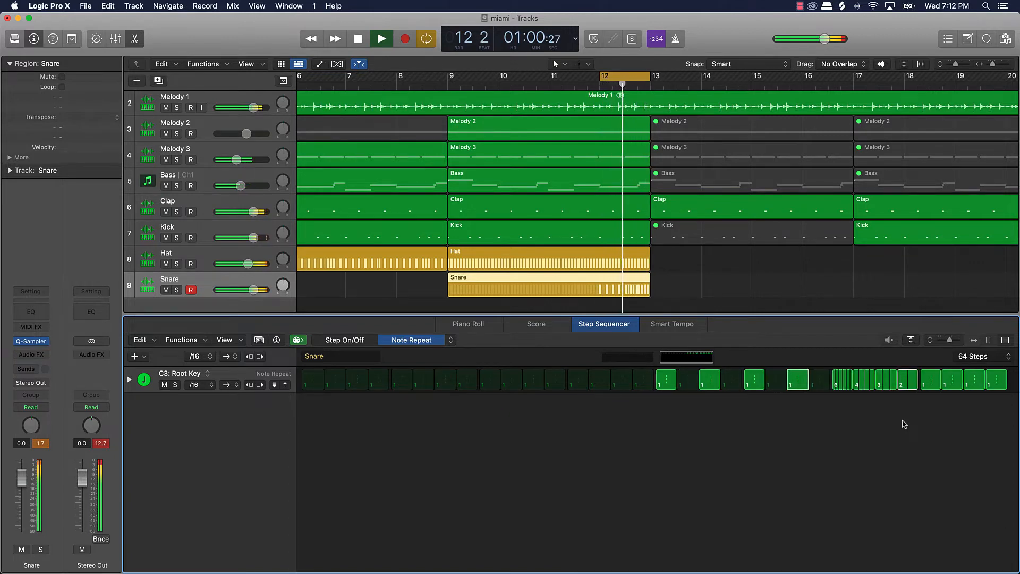
{"action": "key", "text": "space"}
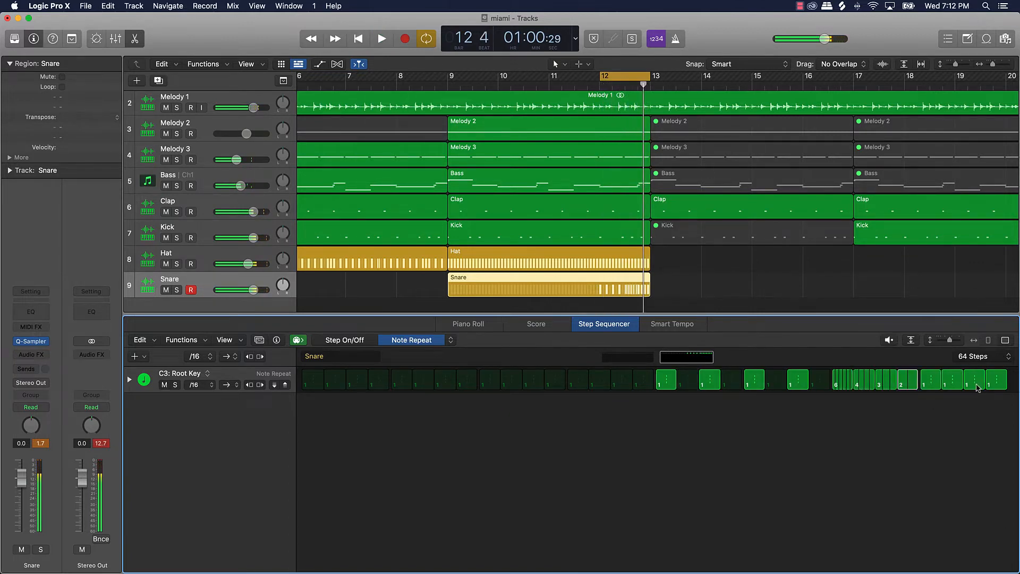
Set Note Repeat to 4 on the second-to-last Snare step and play the cycled bar 12.
{"action": "left_click_drag", "start_coordinate": [975, 387], "coordinate": [975, 383]}
{"action": "key", "text": "space"}
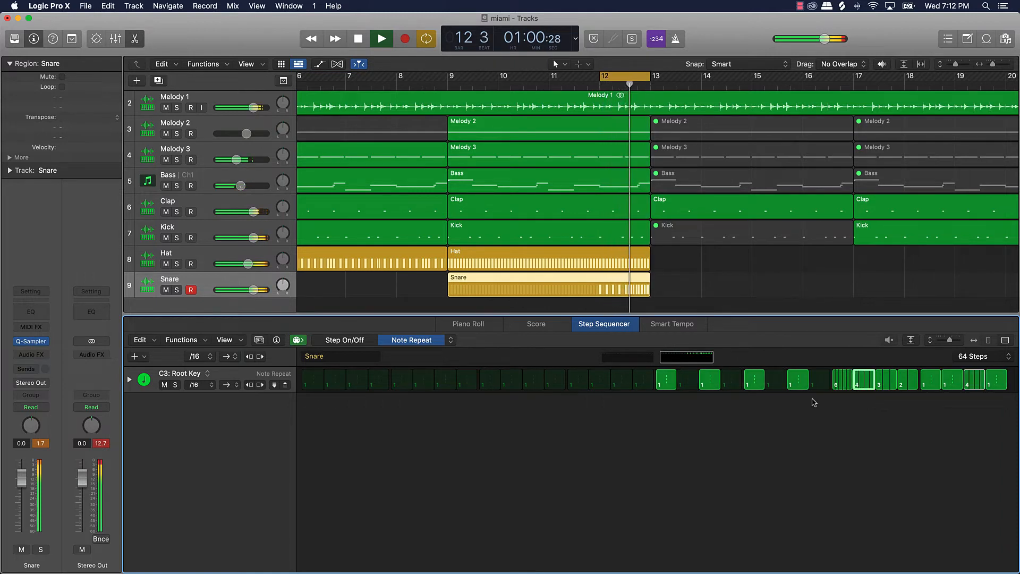
{"action": "key", "text": "space"}
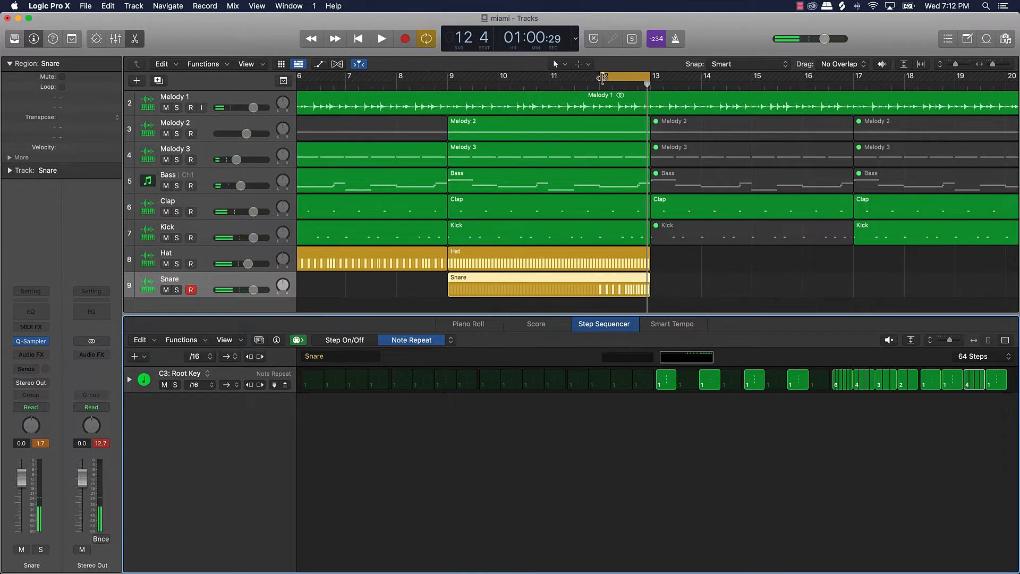
Extend the cycle range to bars 9 through 12, turn cycling off, and move the playhead to bar 9.
{"action": "left_click_drag", "start_coordinate": [602, 78], "coordinate": [448, 78]}
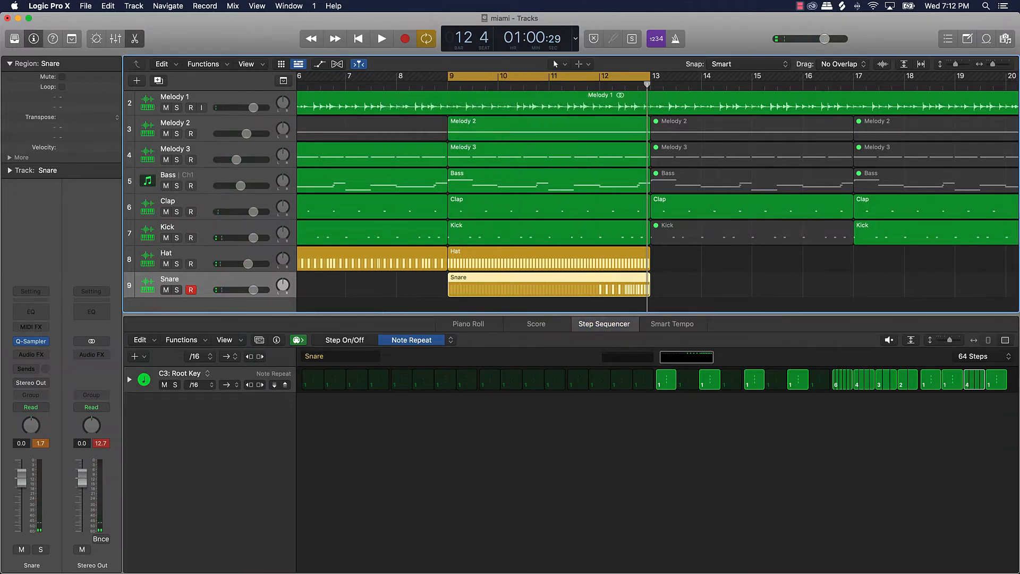
{"action": "left_click", "coordinate": [587, 78]}
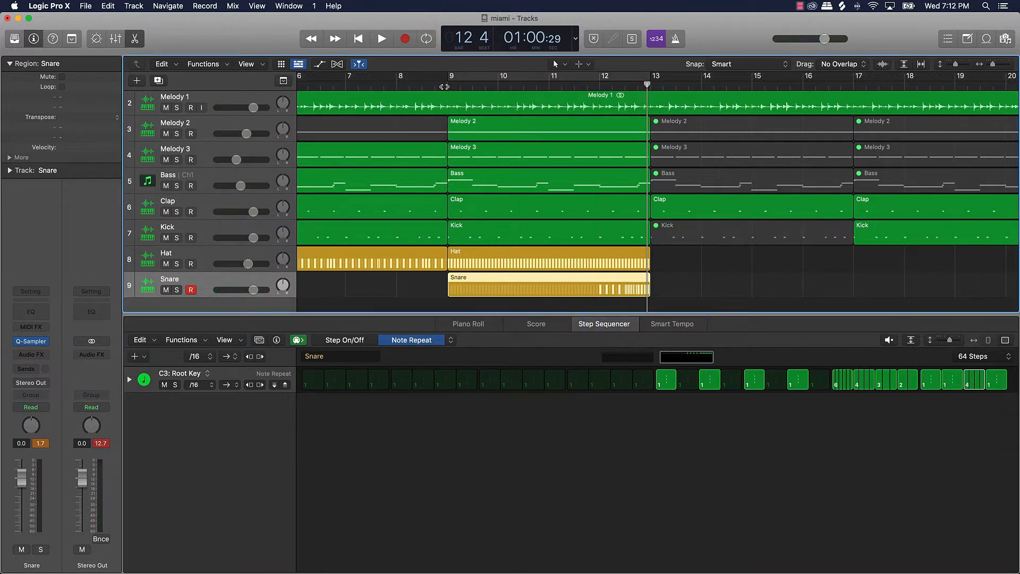
{"action": "left_click", "coordinate": [444, 87]}
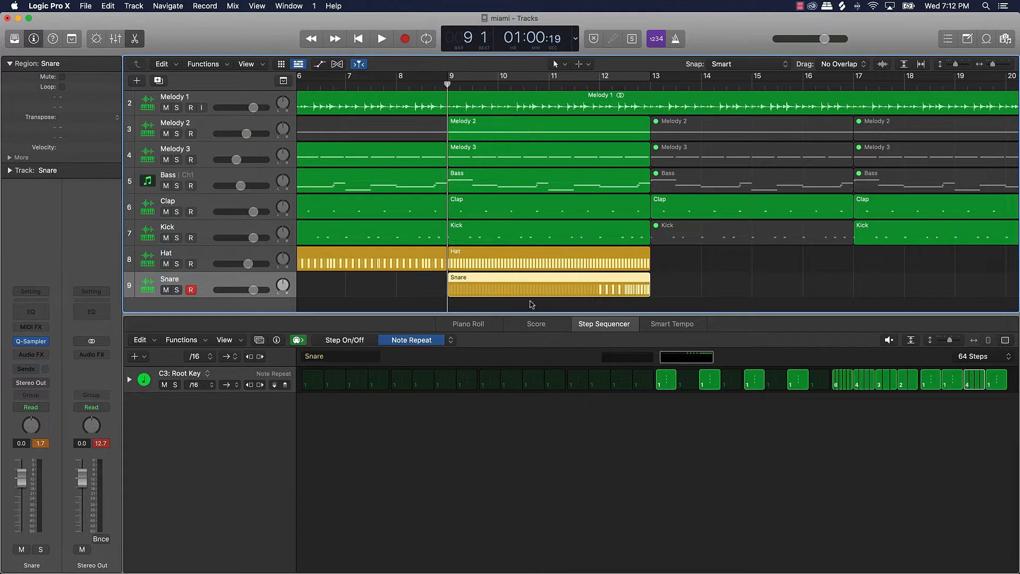
In Step On/Off mode, turn on the fifth step on the first page of the Snare pattern, after briefly playing bar 9.
{"action": "left_click", "coordinate": [686, 278]}
{"action": "left_click", "coordinate": [571, 283]}
{"action": "left_click", "coordinate": [351, 339]}
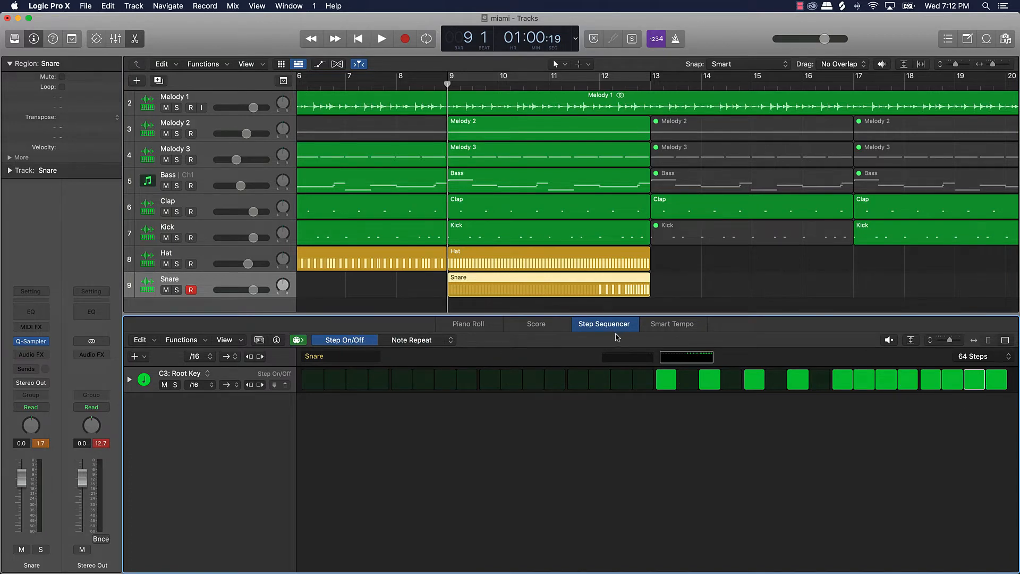
{"action": "left_click", "coordinate": [636, 357]}
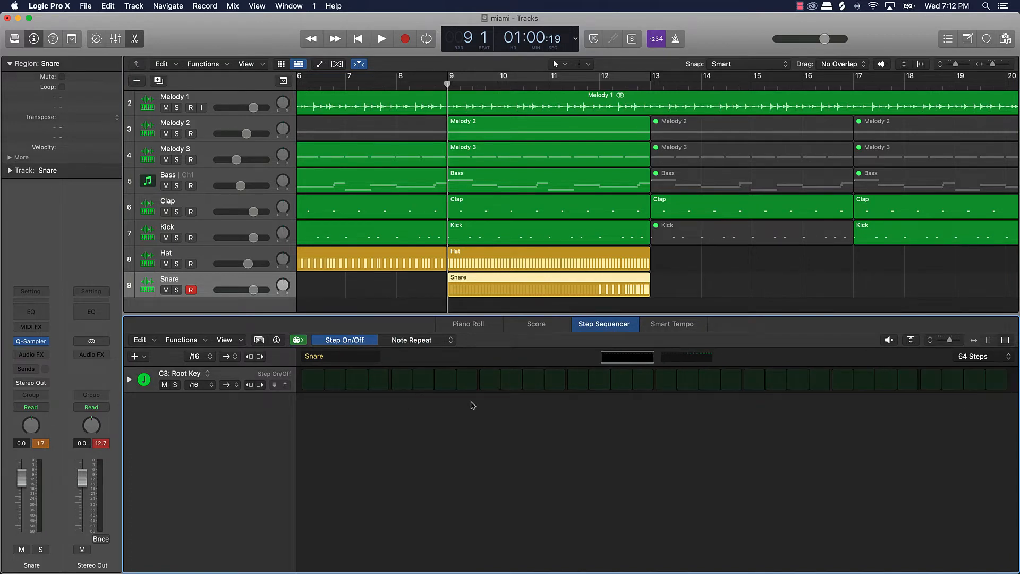
{"action": "key", "text": "space"}
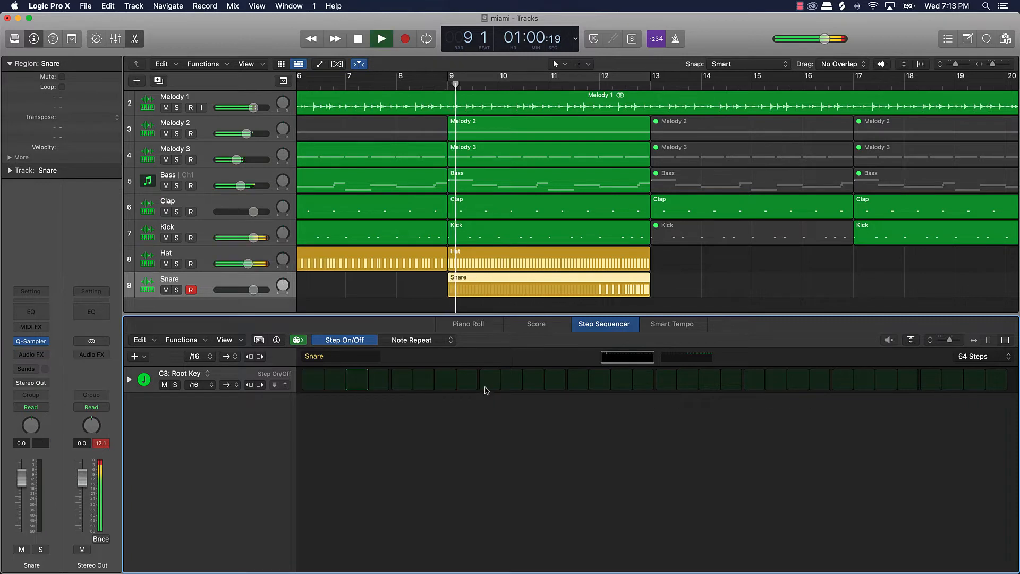
{"action": "key", "text": "space"}
{"action": "left_click", "coordinate": [400, 381]}
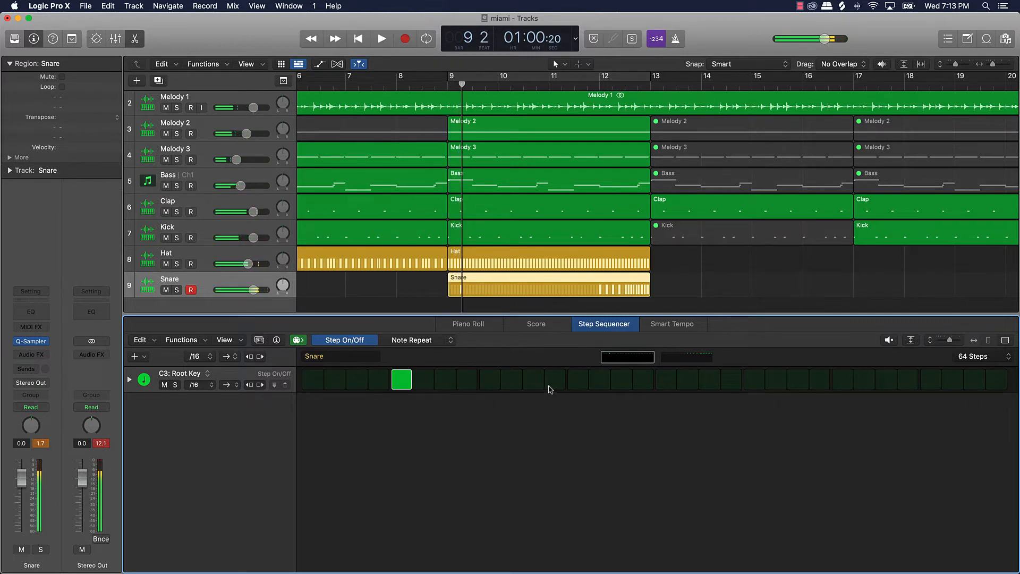
Turn on steps 13, 21 and 29 on the first page of the Snare pattern and start playback.
{"action": "left_click", "coordinate": [575, 383]}
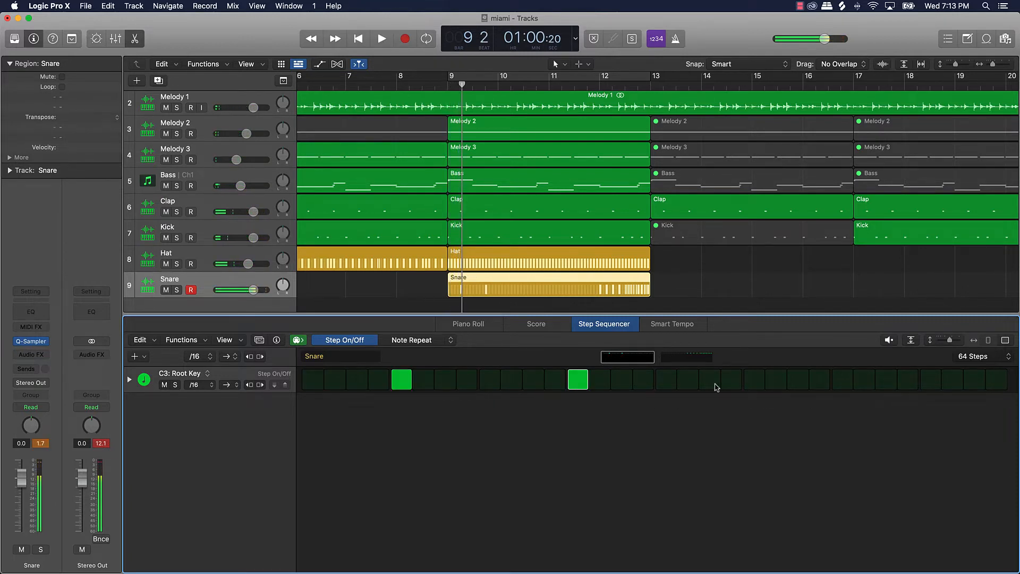
{"action": "left_click", "coordinate": [755, 381]}
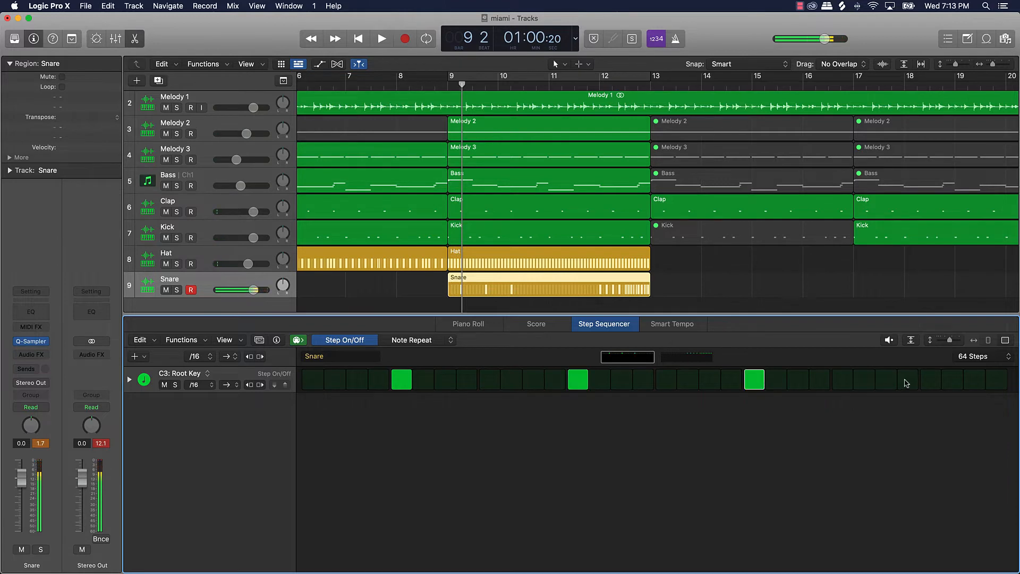
{"action": "left_click", "coordinate": [927, 380]}
{"action": "key", "text": "space"}
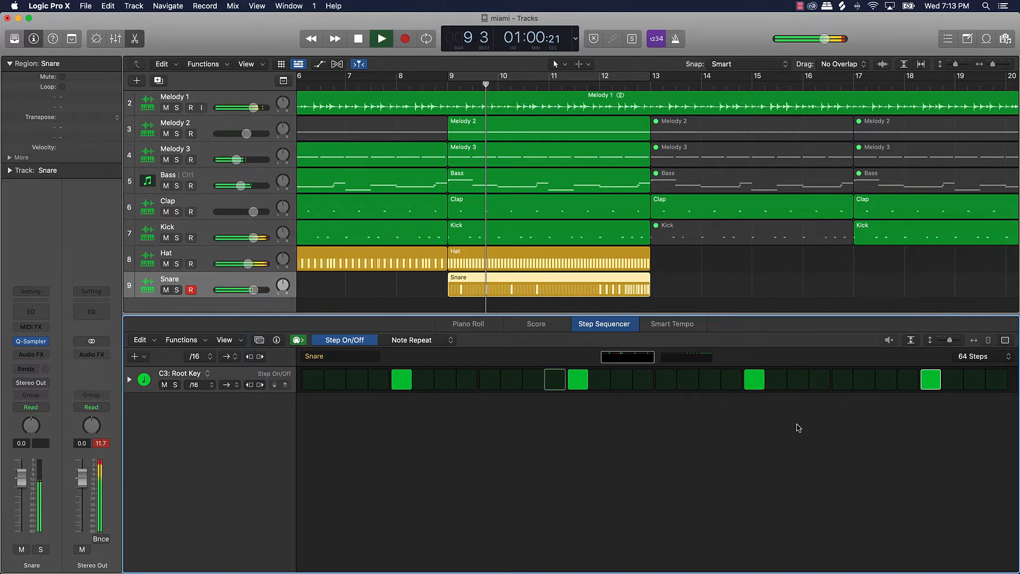
Turn on steps 5 and 13 on the second page of the Snare pattern, and play through the end of bar 12.
{"action": "left_click", "coordinate": [676, 359]}
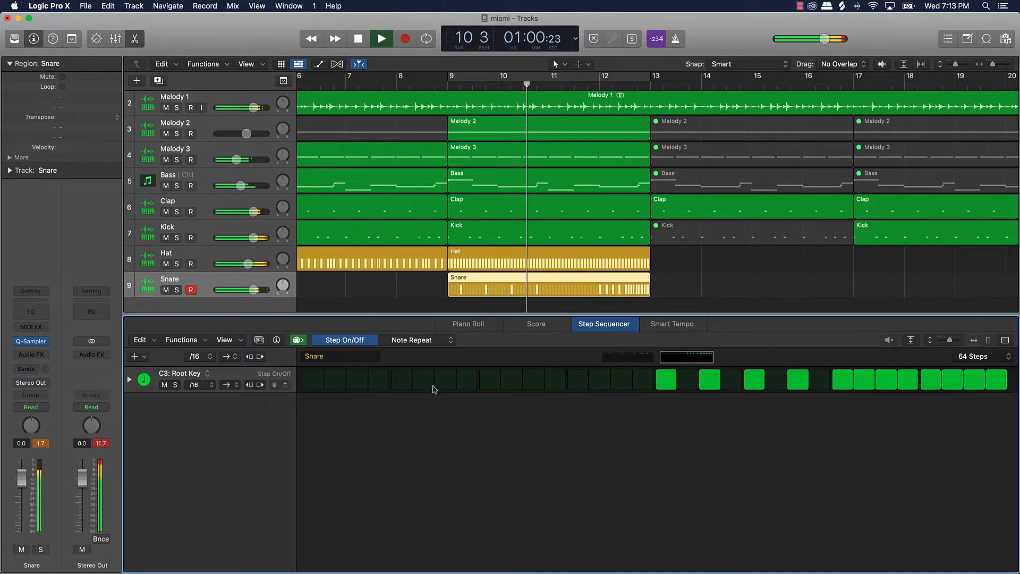
{"action": "left_click", "coordinate": [404, 381]}
{"action": "left_click", "coordinate": [576, 381]}
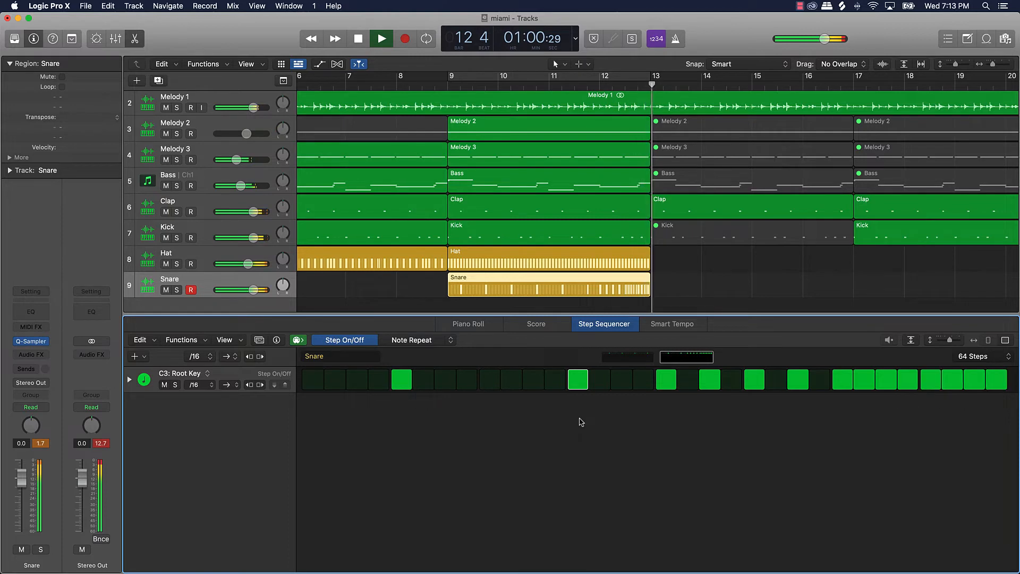
{"action": "key", "text": "space"}
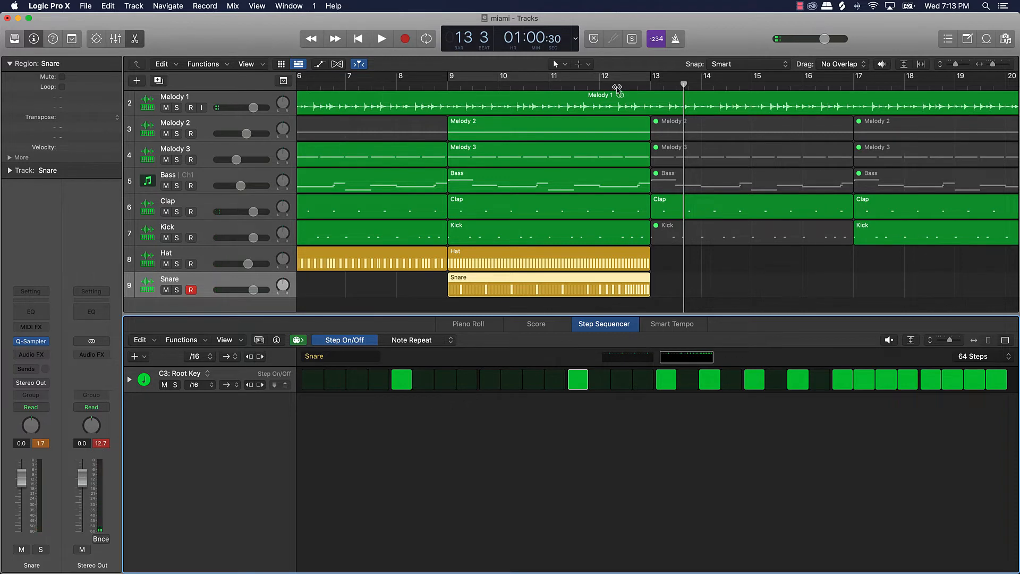
Turn cycling on and limit the cycle range to bar 12.
{"action": "left_click", "coordinate": [600, 77]}
{"action": "left_click_drag", "start_coordinate": [597, 76], "coordinate": [652, 80]}
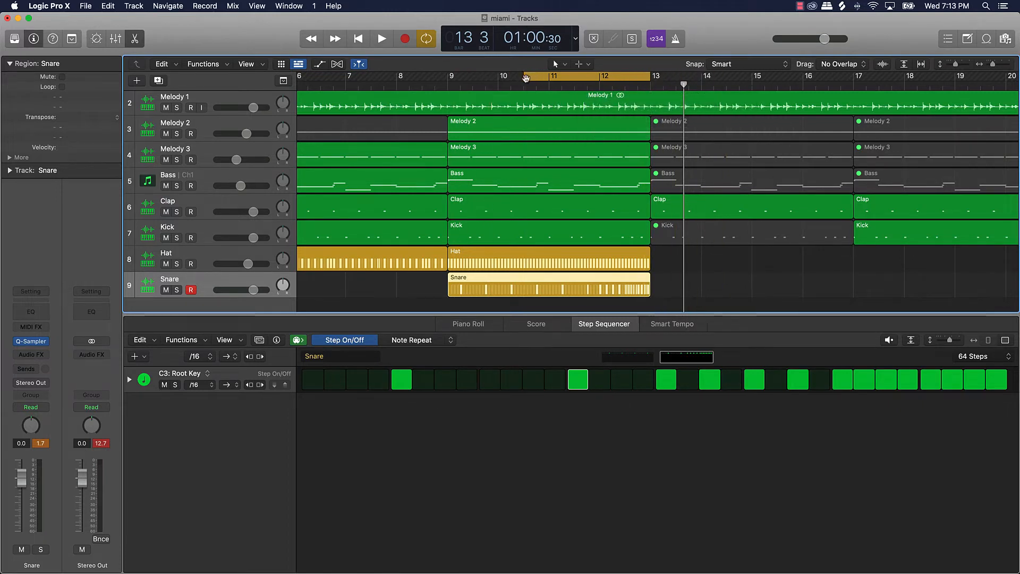
{"action": "left_click_drag", "start_coordinate": [525, 79], "coordinate": [600, 79]}
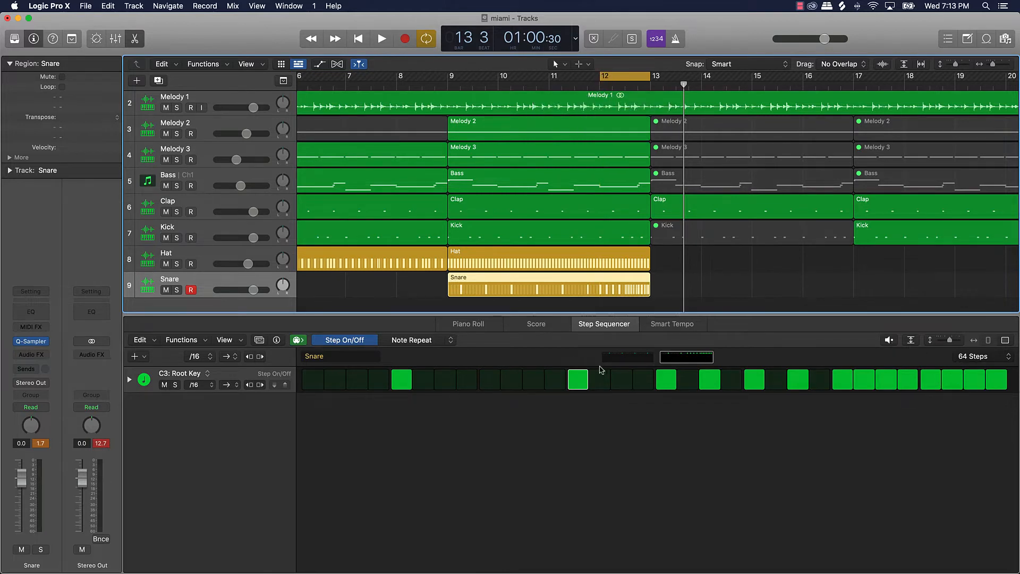
Set Note Repeat to 4, 3, 2 and 1 on the first four of the last eight Snare steps while auditioning the roll.
{"action": "left_click", "coordinate": [420, 342]}
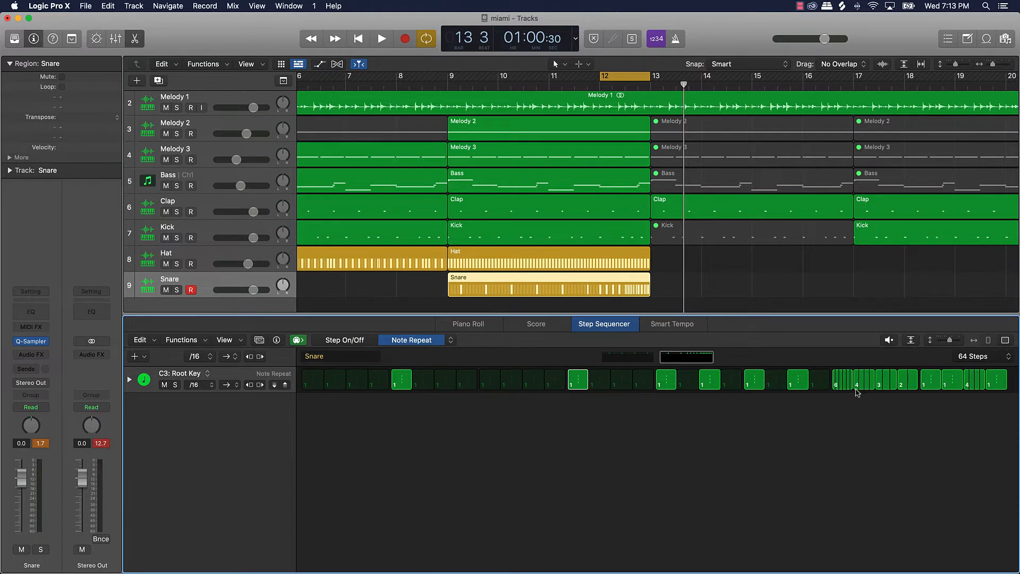
{"action": "left_click_drag", "start_coordinate": [866, 384], "coordinate": [865, 387]}
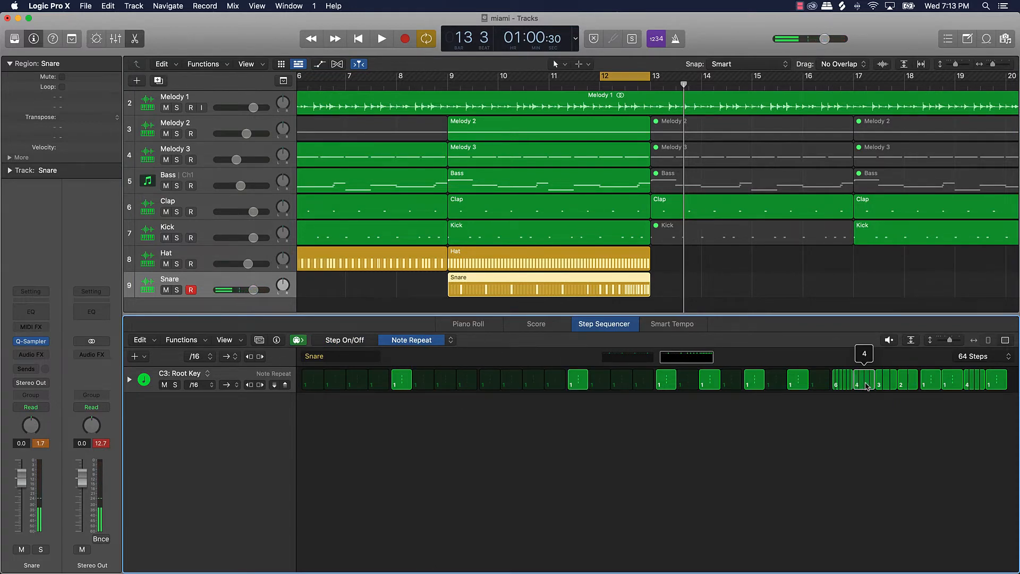
{"action": "left_click_drag", "start_coordinate": [839, 389], "coordinate": [845, 387]}
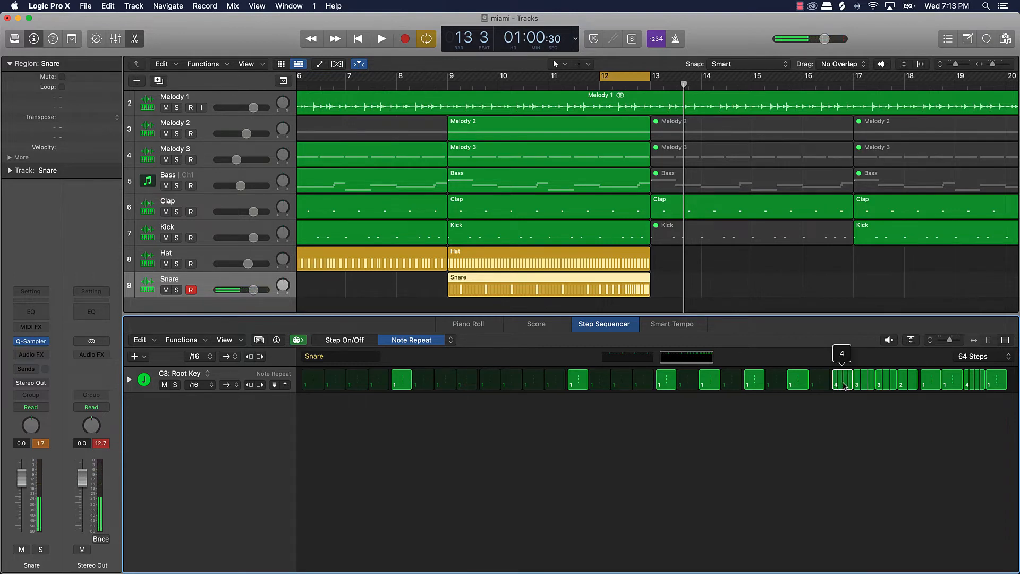
{"action": "key", "text": "space"}
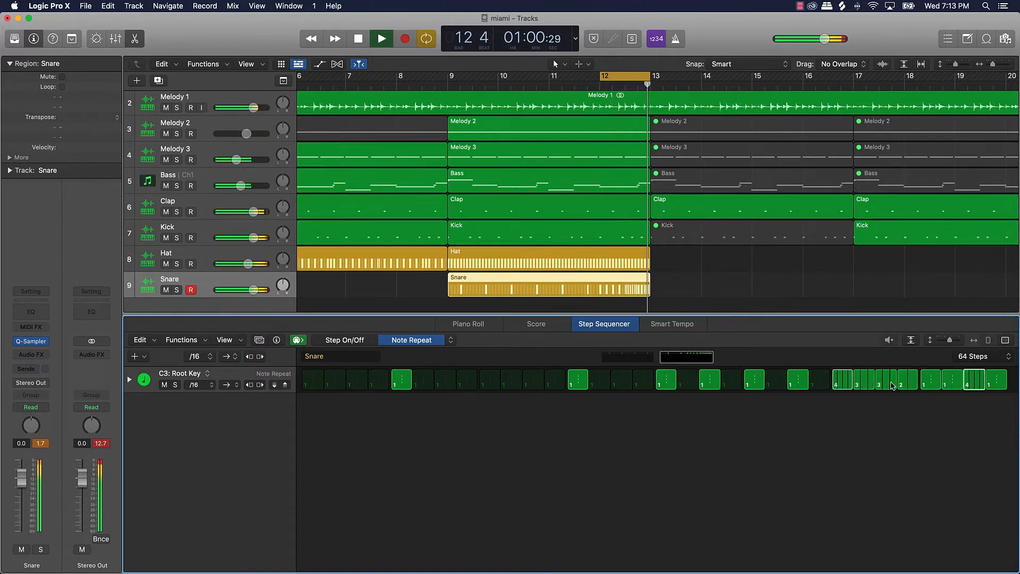
{"action": "left_click_drag", "start_coordinate": [909, 383], "coordinate": [894, 399]}
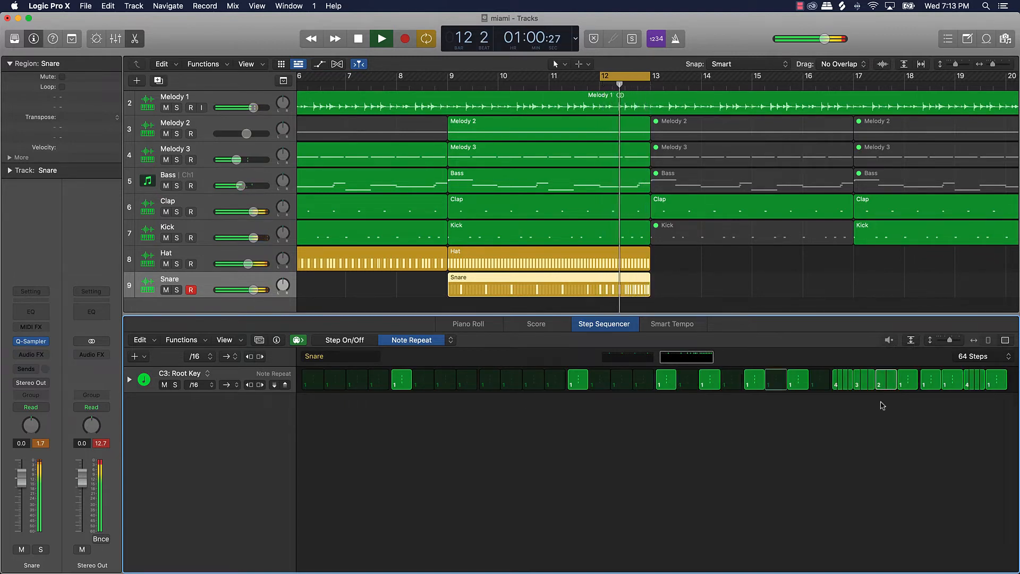
{"action": "key", "text": "space"}
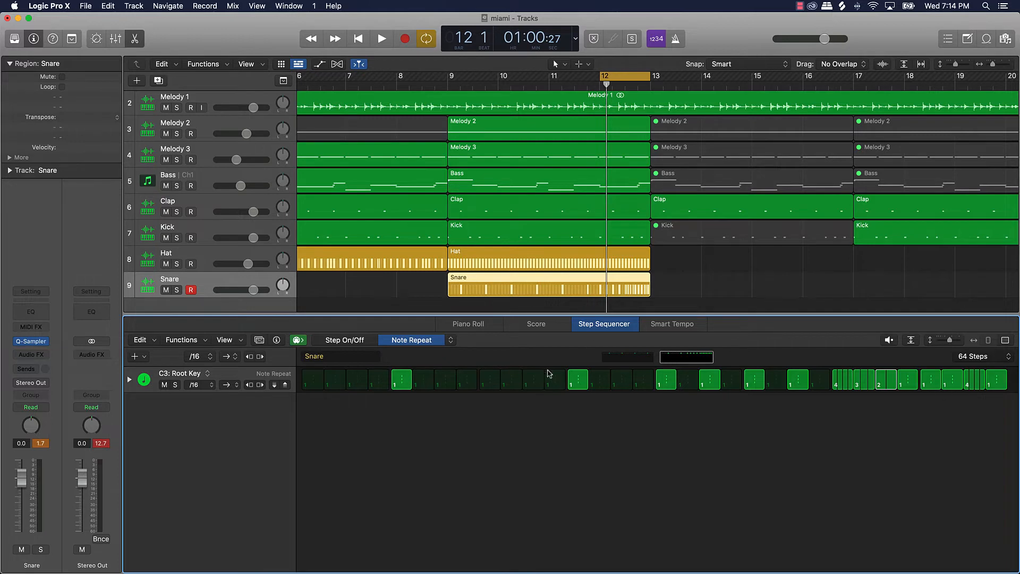
Try velocities of 59 and 81 on the first two of the last eight Snare steps, audition them, and reset both to the default.
{"action": "left_click", "coordinate": [451, 340]}
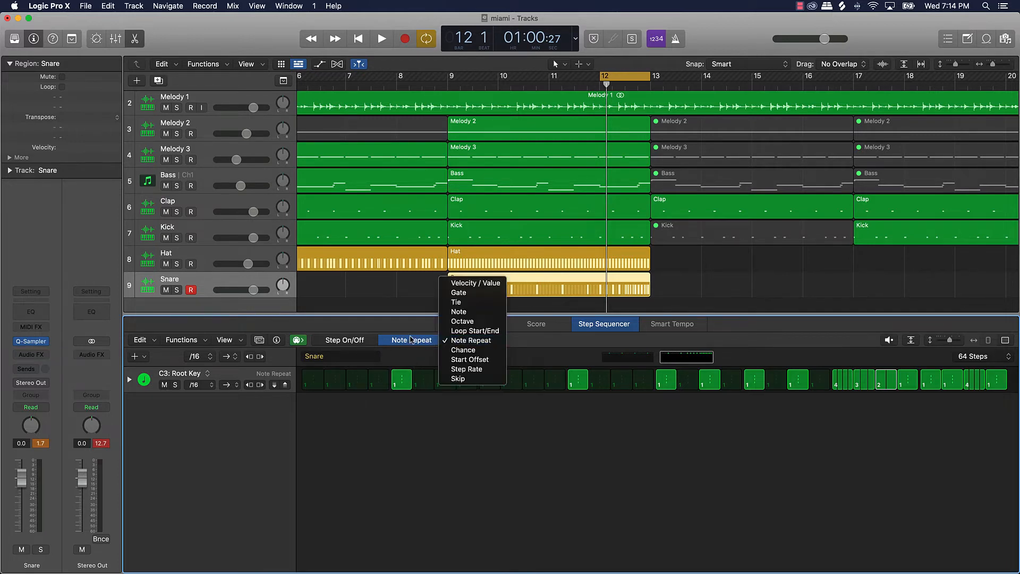
{"action": "left_click", "coordinate": [477, 285]}
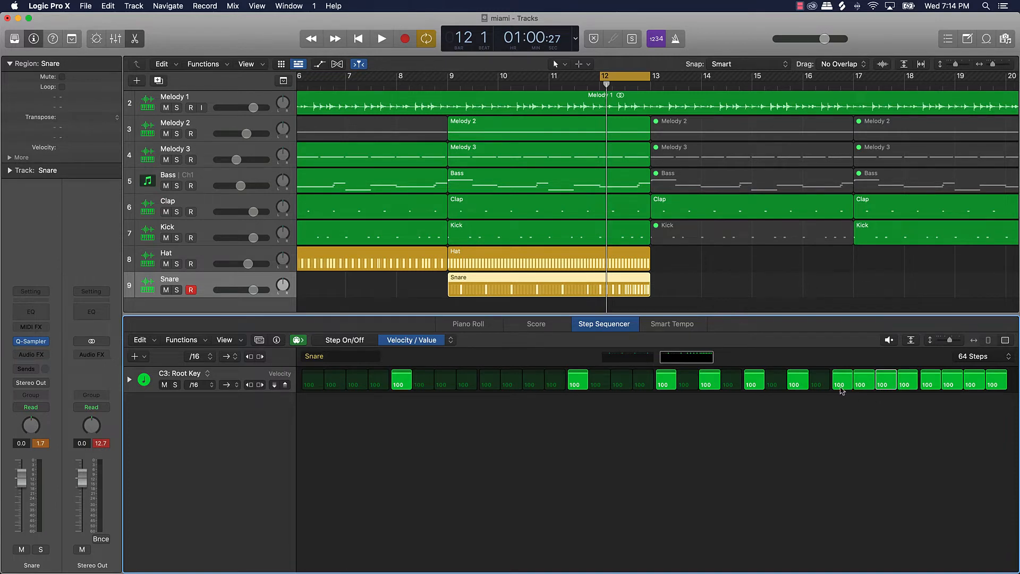
{"action": "left_click_drag", "start_coordinate": [842, 379], "coordinate": [867, 379]}
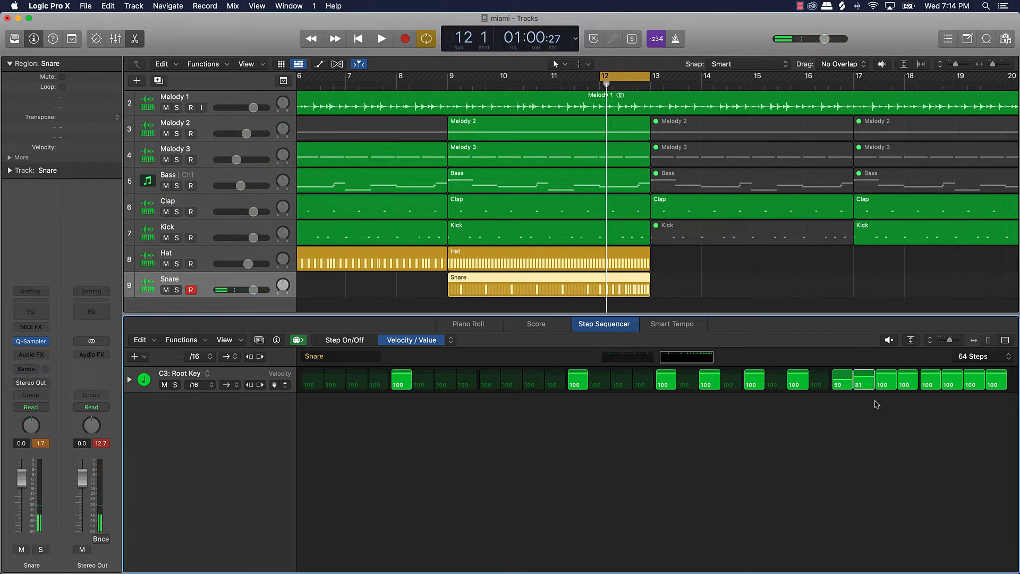
{"action": "key", "text": "space"}
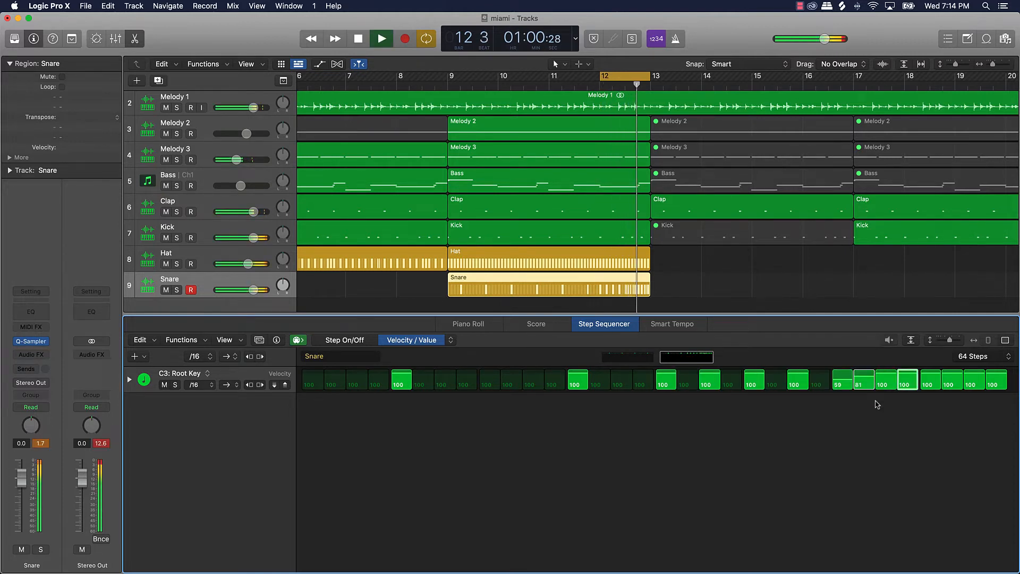
{"action": "key", "text": "space"}
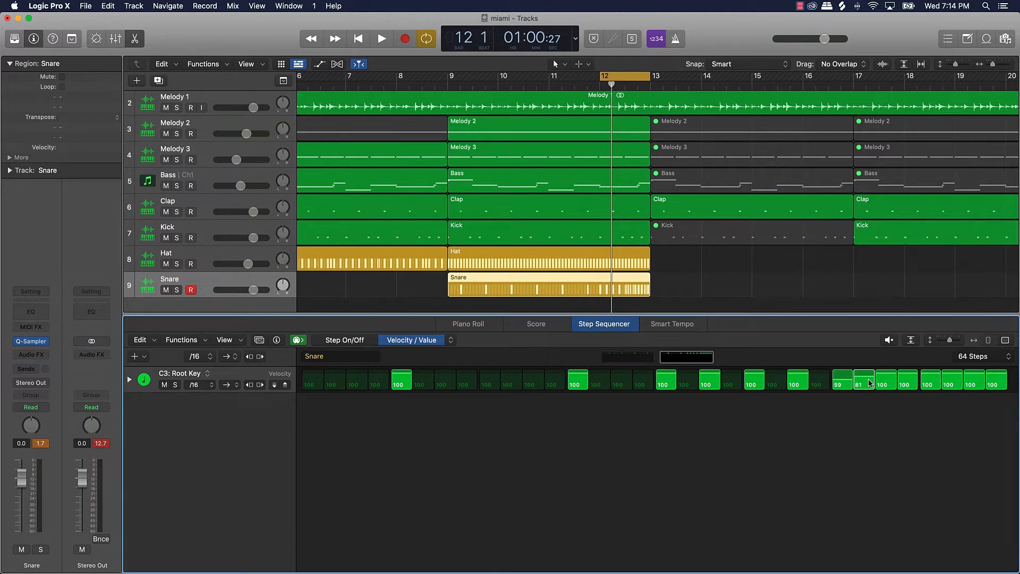
{"action": "left_click", "coordinate": [869, 380], "text": "alt"}
{"action": "left_click", "coordinate": [841, 386], "text": "alt"}
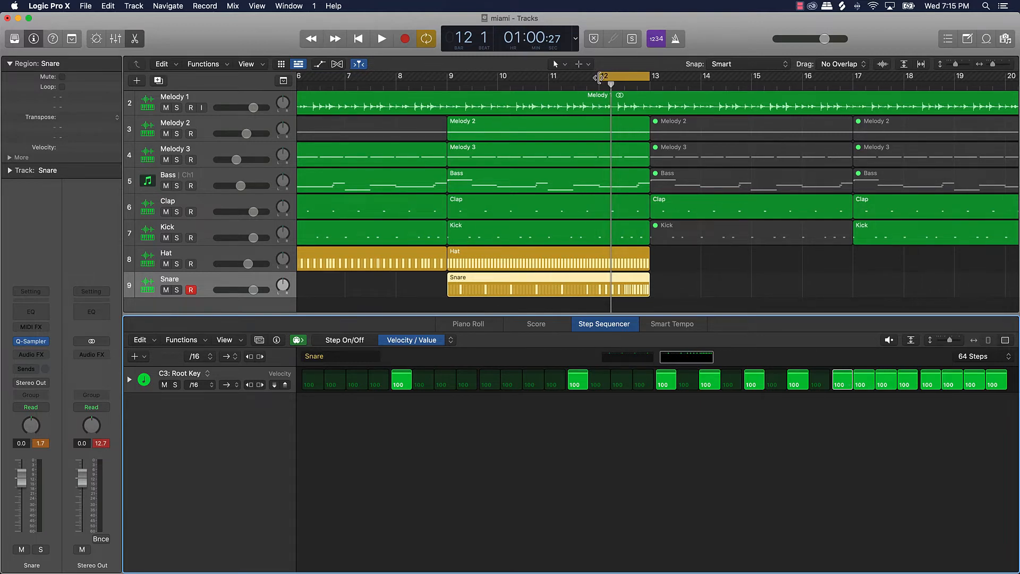
Extend the cycle range back to bar 9 and copy the Snare region to bars 33 and 57.
{"action": "left_click_drag", "start_coordinate": [599, 78], "coordinate": [450, 92]}
{"action": "scroll", "coordinate": [845, 233], "scroll_direction": "down", "scroll_amount": 5}
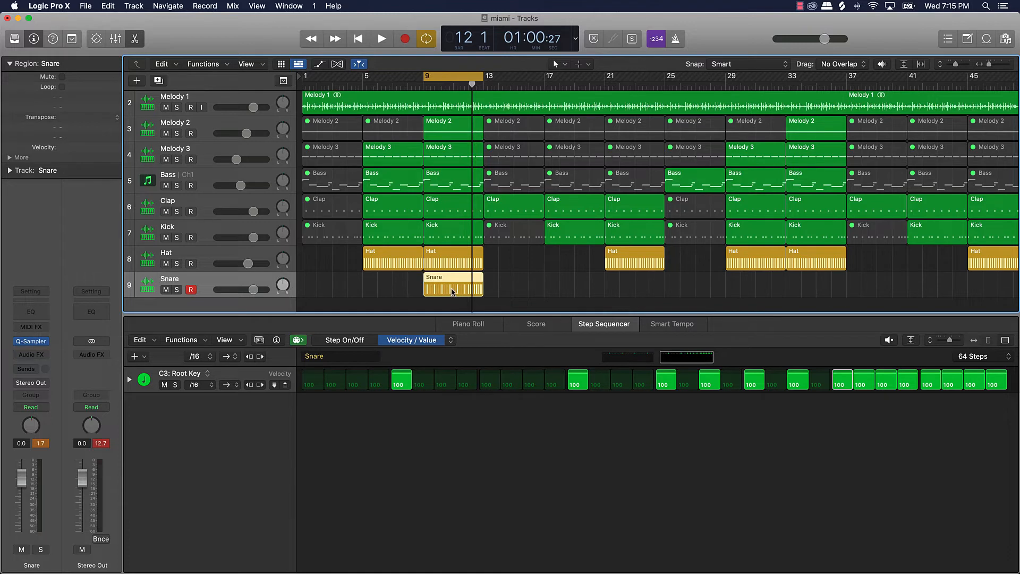
{"action": "left_click_drag", "start_coordinate": [453, 291], "coordinate": [807, 291]}
{"action": "scroll", "coordinate": [806, 292], "scroll_direction": "right", "scroll_amount": 5}
{"action": "scroll", "coordinate": [807, 291], "scroll_direction": "right", "scroll_amount": 6}
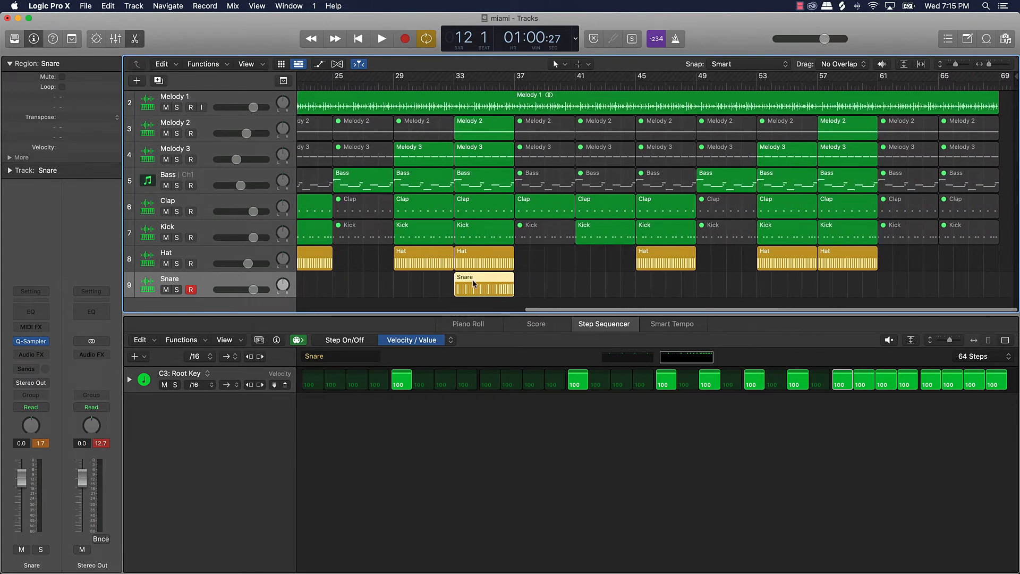
{"action": "left_click_drag", "start_coordinate": [474, 281], "coordinate": [838, 278]}
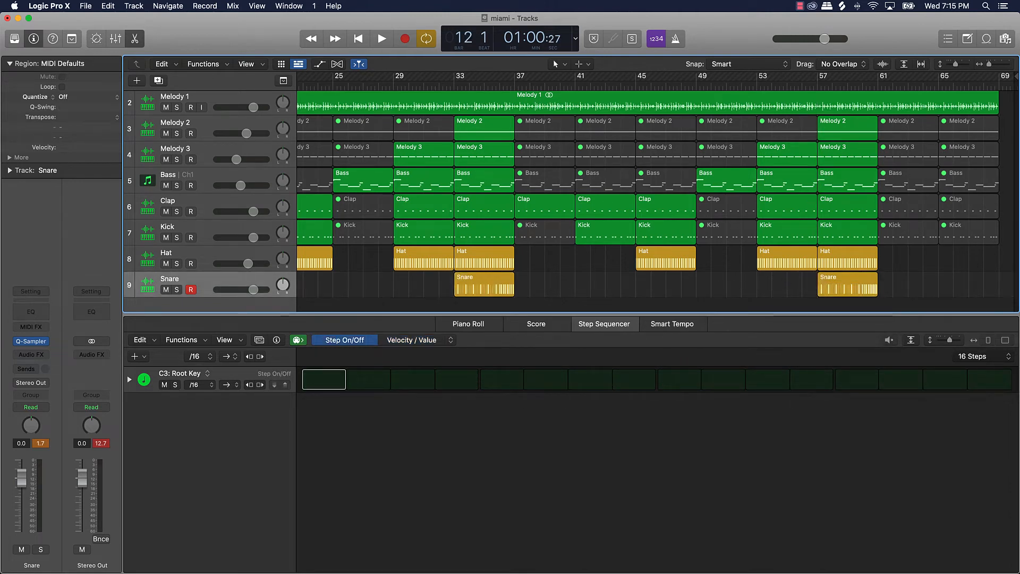
Create an empty 64-step Snare pattern region at bar 49.
{"action": "left_click", "coordinate": [755, 82]}
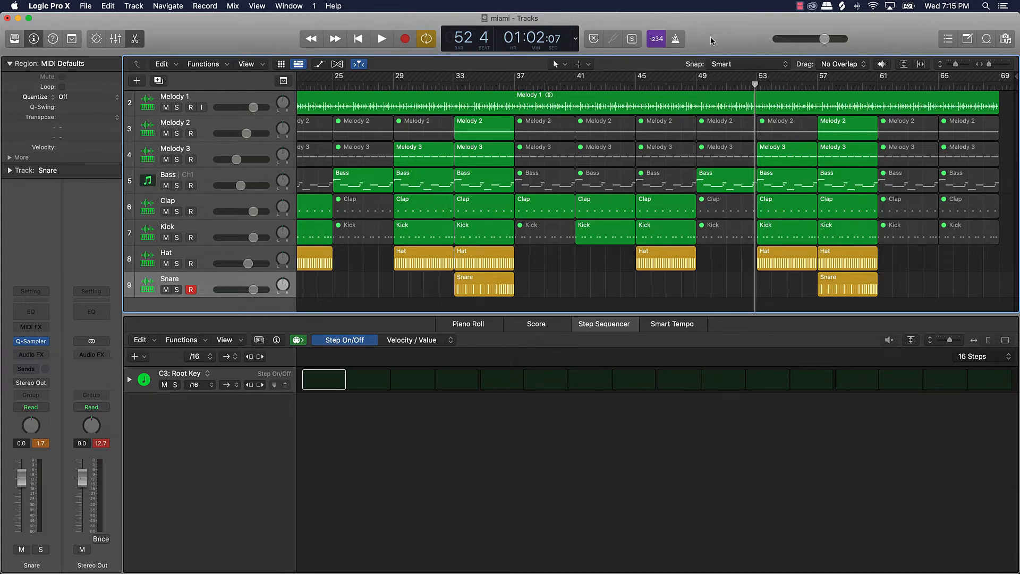
{"action": "left_click", "coordinate": [696, 87]}
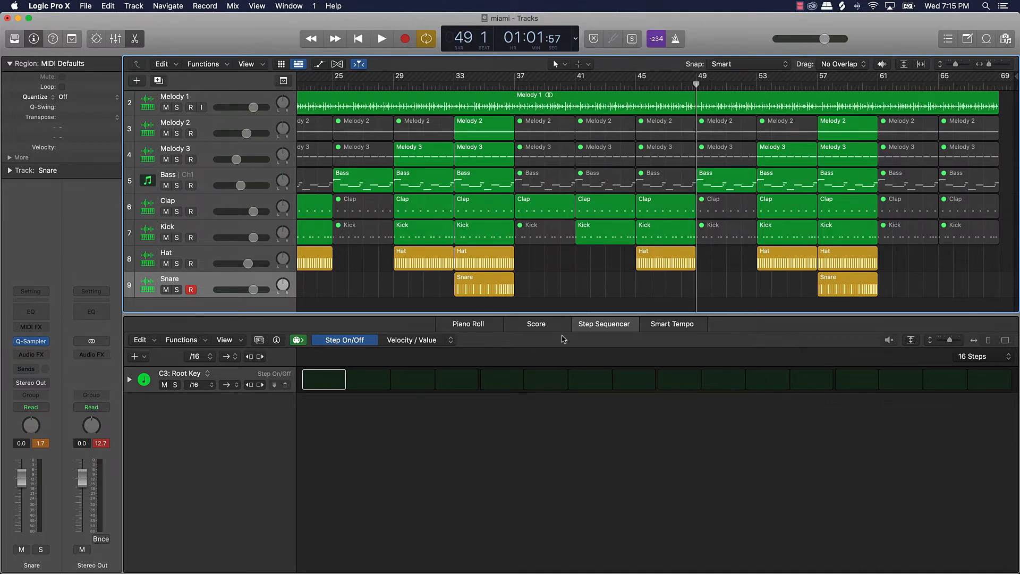
{"action": "left_click", "coordinate": [982, 357]}
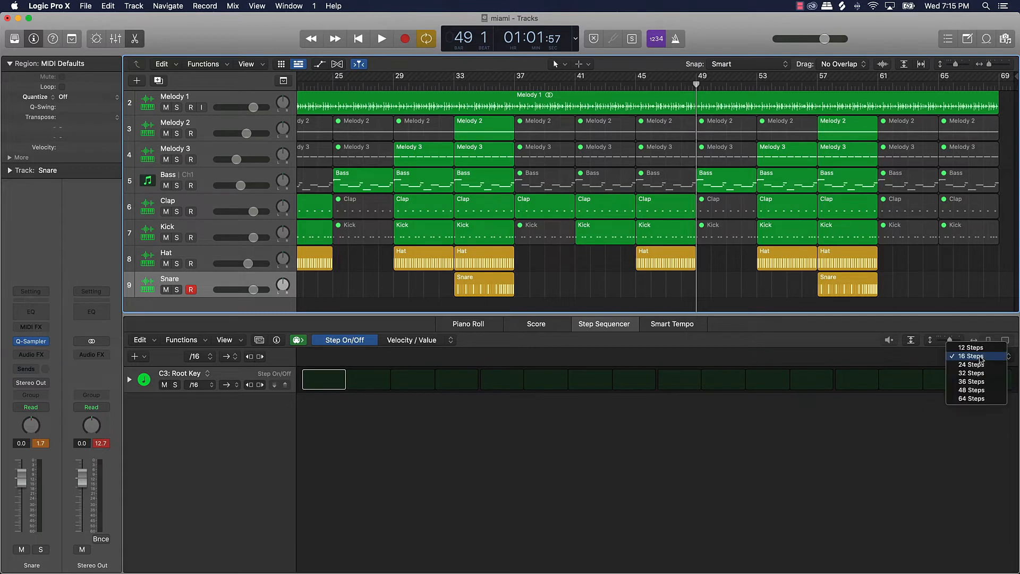
{"action": "left_click", "coordinate": [982, 399]}
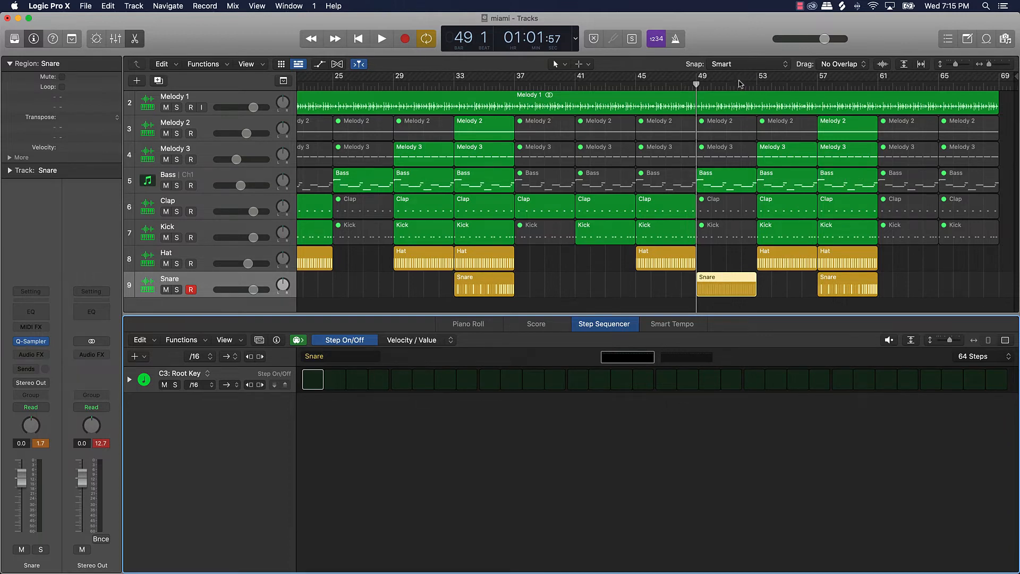
Set the cycle range to bar 52 and audition it in short bursts.
{"action": "left_click_drag", "start_coordinate": [742, 78], "coordinate": [753, 77]}
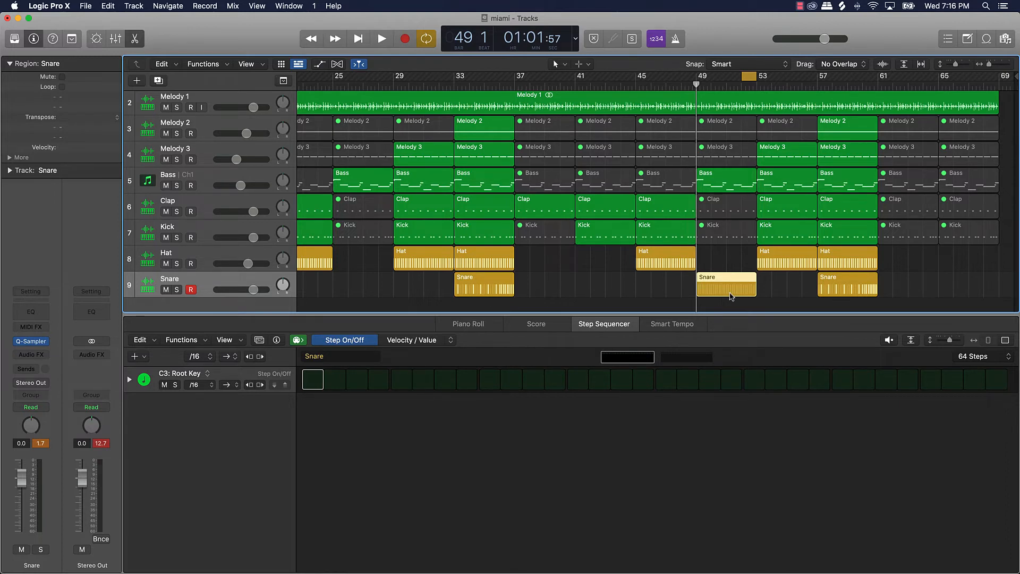
{"action": "key", "text": "space"}
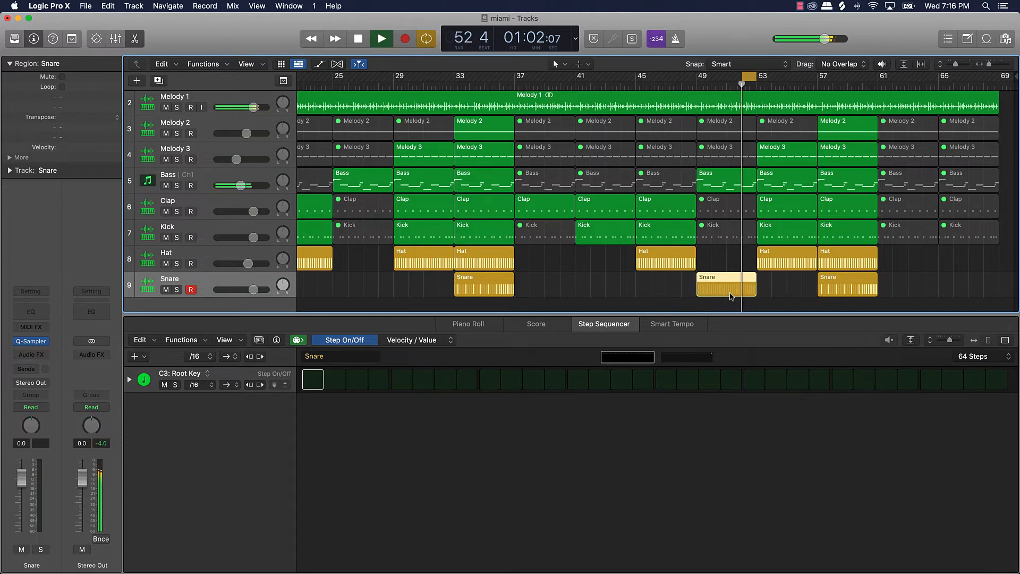
{"action": "key", "text": "space"}
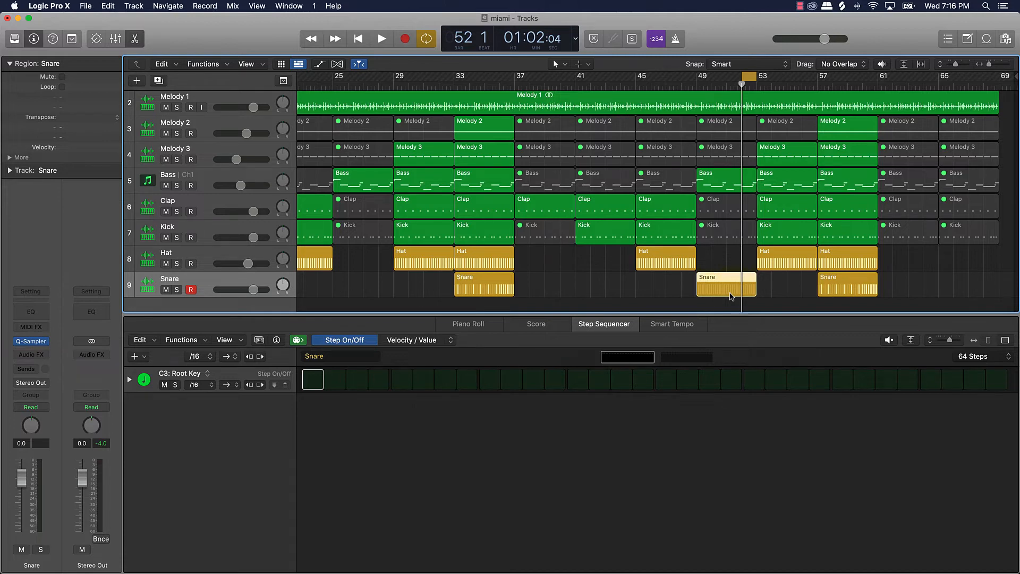
{"action": "key", "text": "space"}
{"action": "key", "text": "space"}
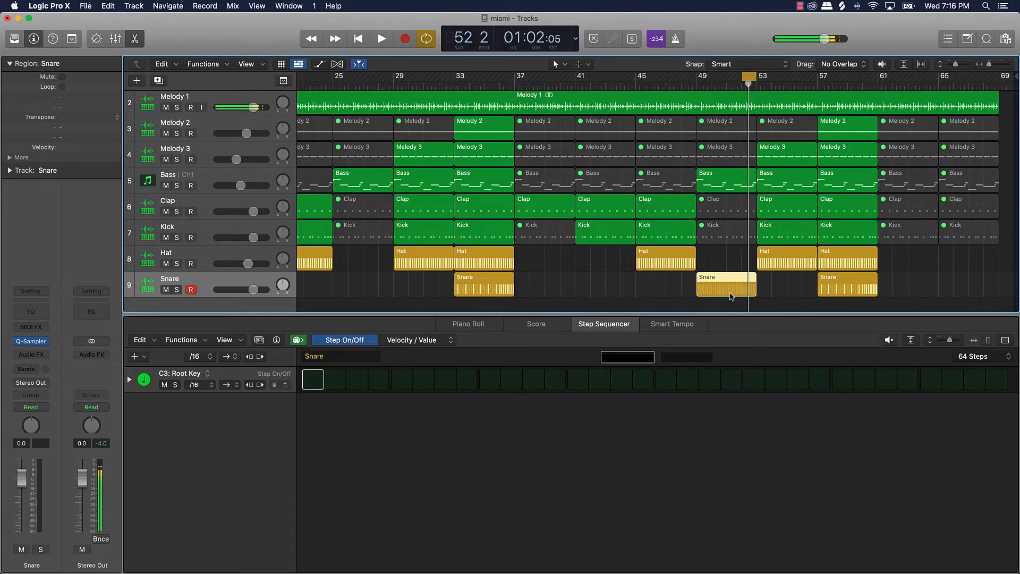
{"action": "key", "text": "space"}
{"action": "key", "text": "space"}
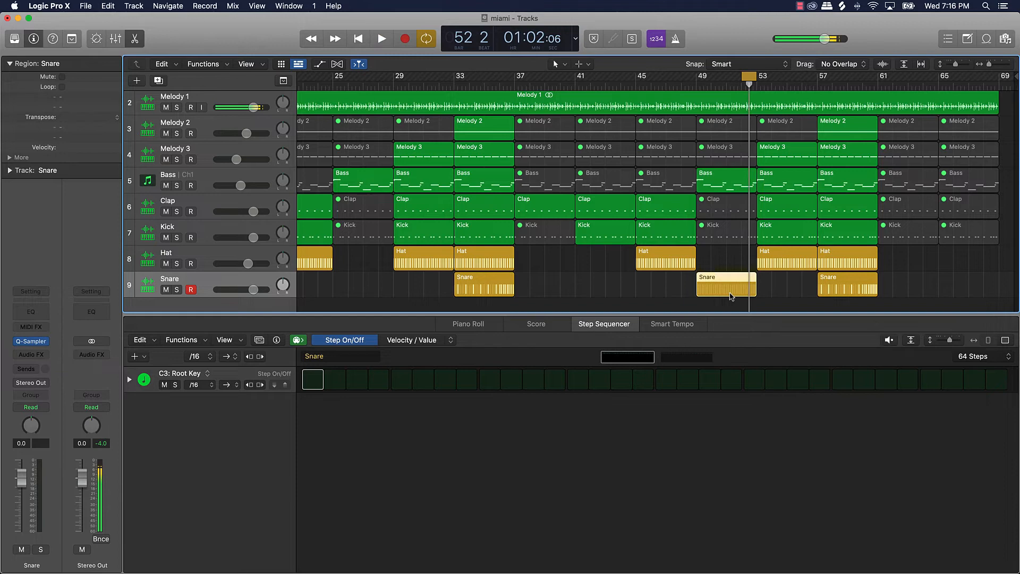
Show the second half of the bar 49 Snare pattern and audition bar 52 to locate the steps for the roll.
{"action": "left_click", "coordinate": [691, 360]}
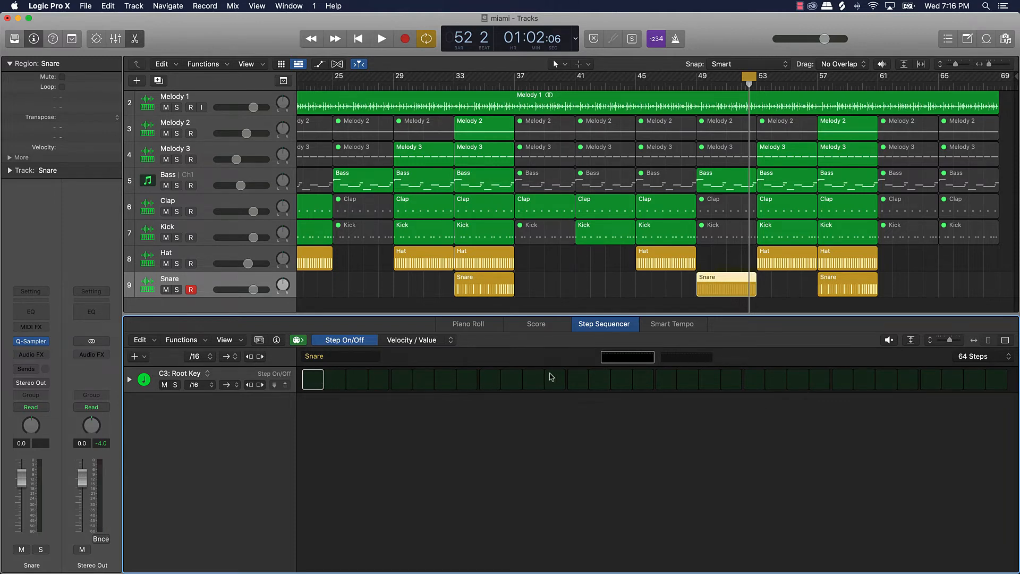
{"action": "key", "text": "space"}
{"action": "key", "text": "space"}
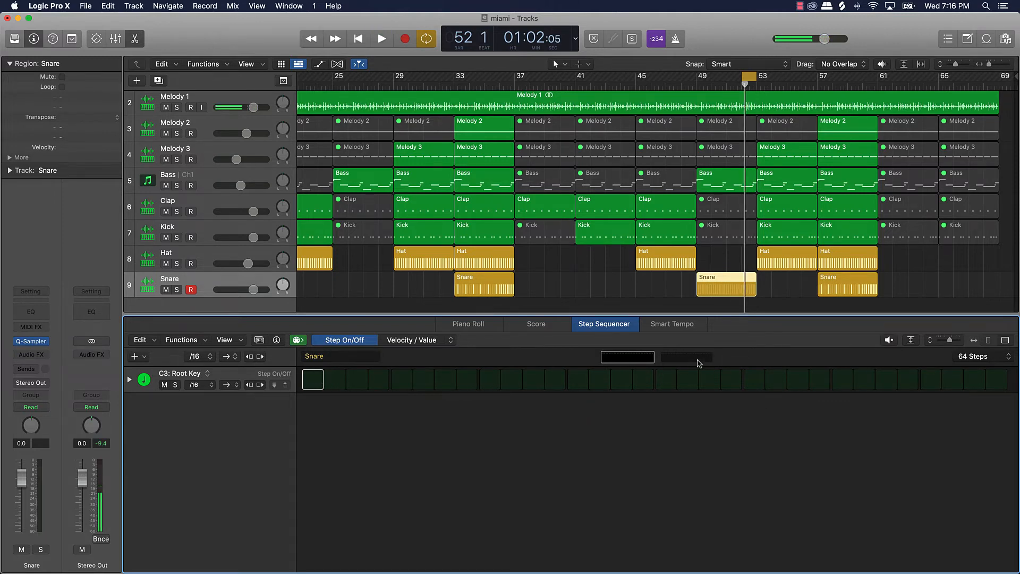
{"action": "left_click", "coordinate": [695, 359]}
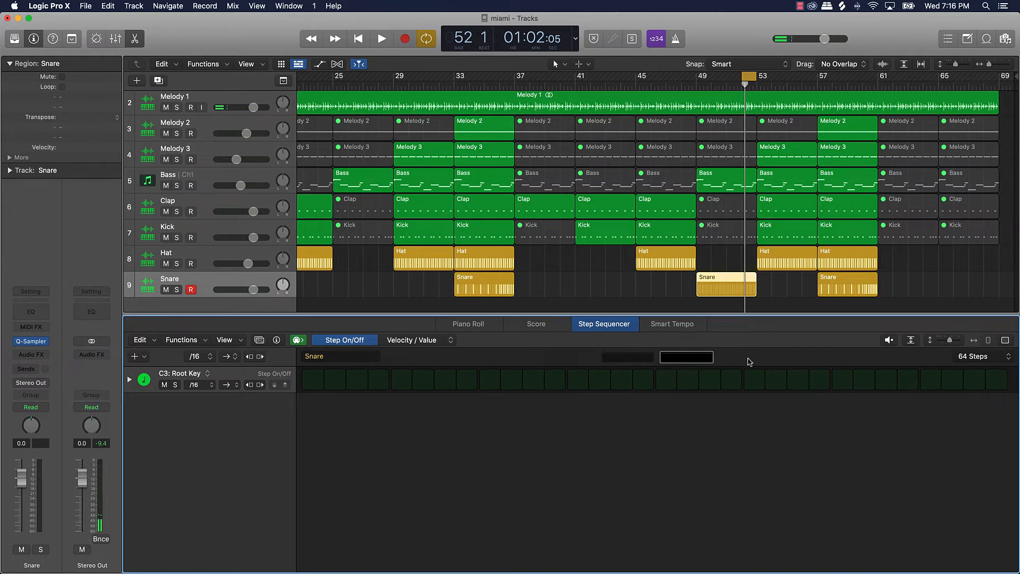
{"action": "key", "text": "space"}
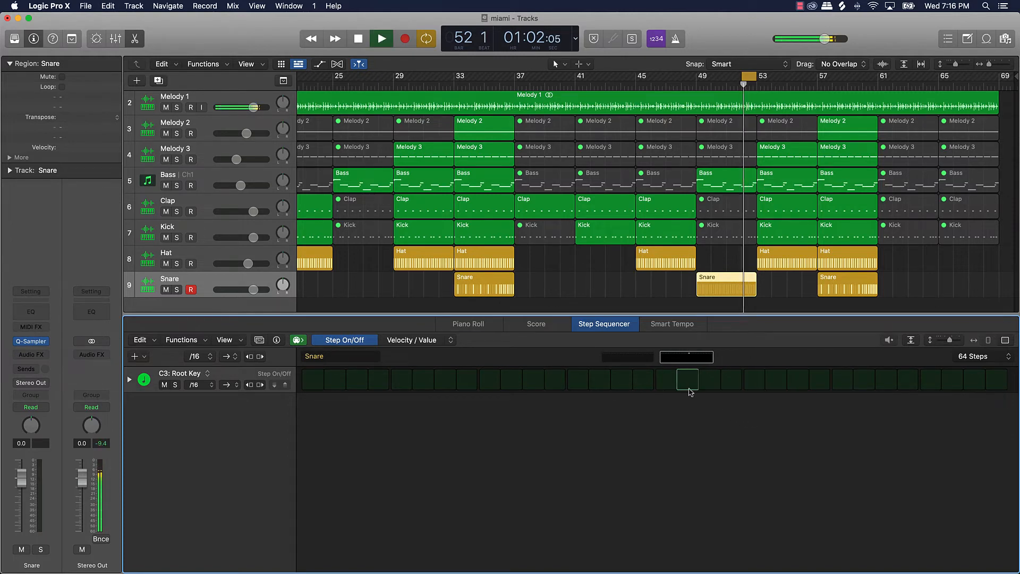
{"action": "key", "text": "space"}
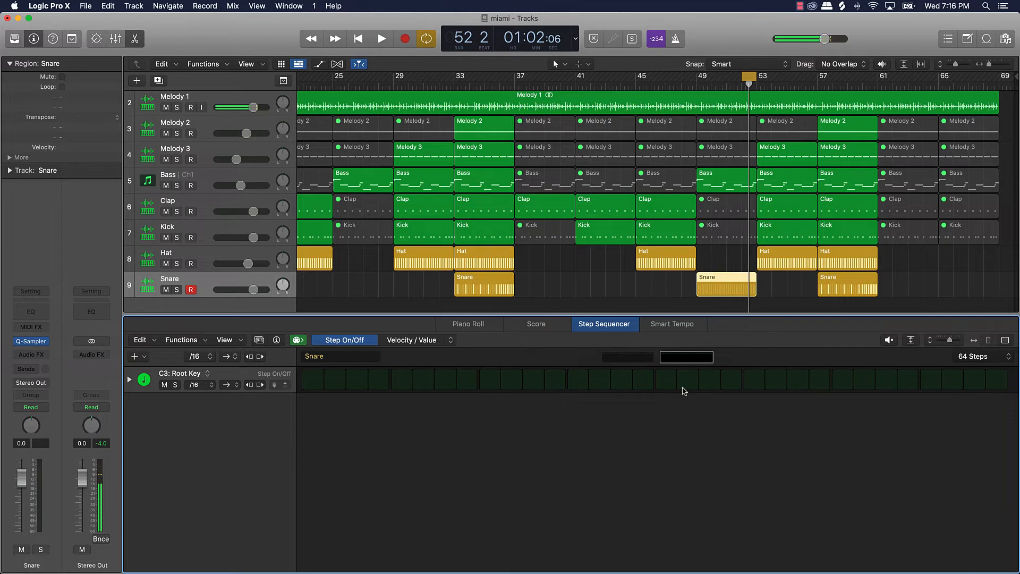
{"action": "key", "text": "space"}
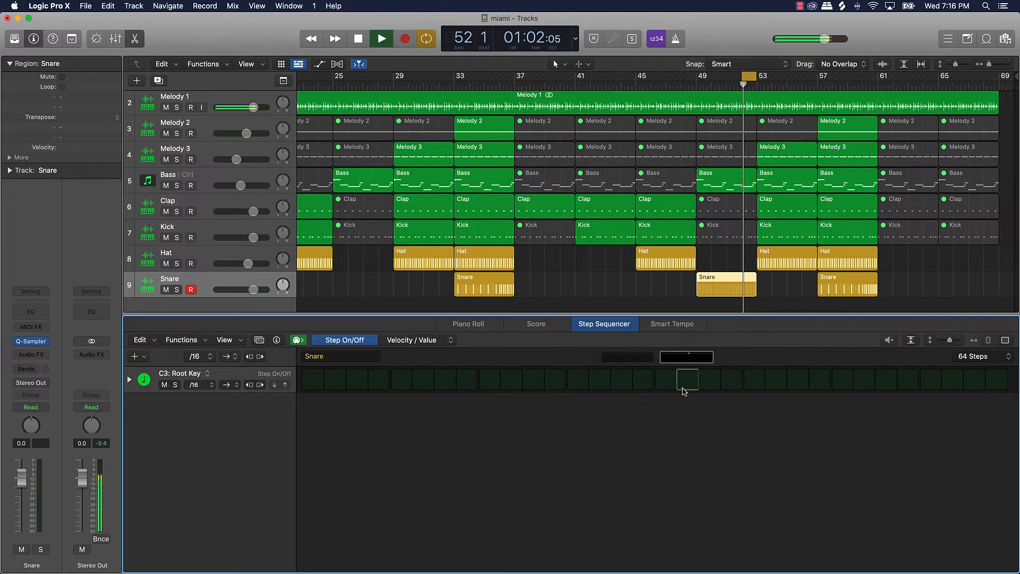
{"action": "key", "text": "space"}
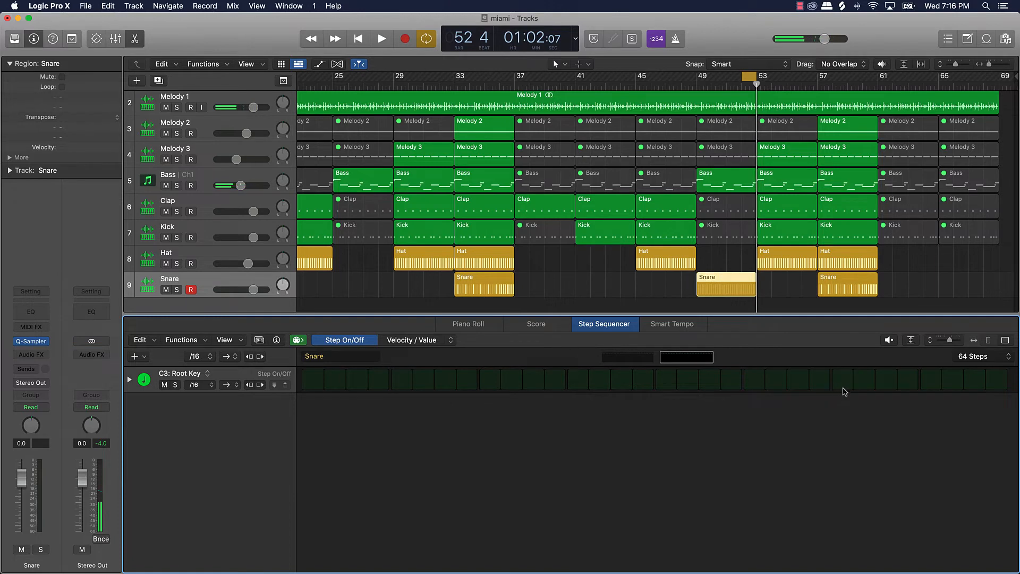
{"action": "key", "text": "space"}
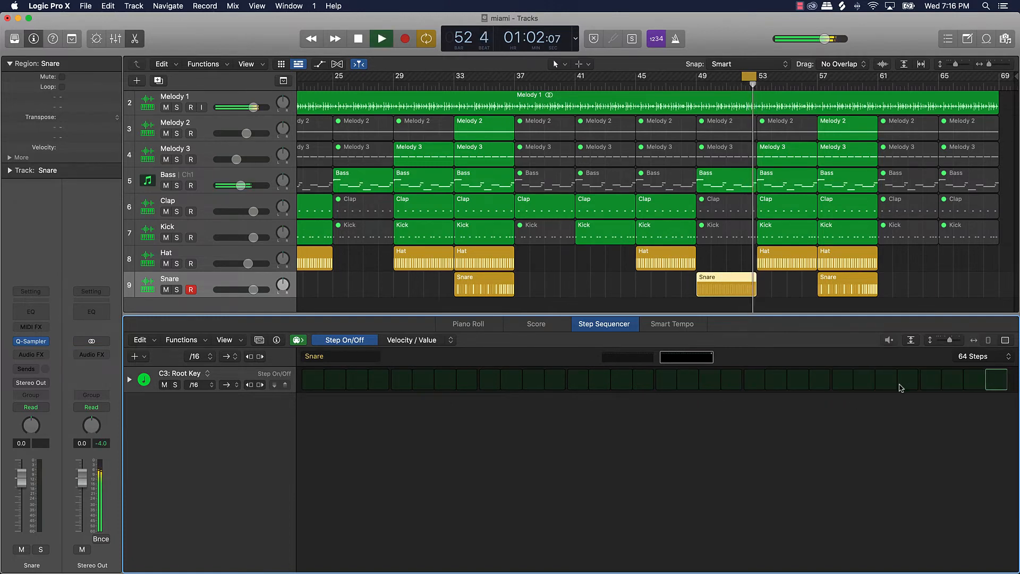
{"action": "key", "text": "space"}
Turn on steps 57 to 61 and step 63 of the bar 49 Snare pattern and audition them.
{"action": "left_click", "coordinate": [842, 380]}
{"action": "left_click", "coordinate": [871, 383]}
{"action": "left_click", "coordinate": [886, 382]}
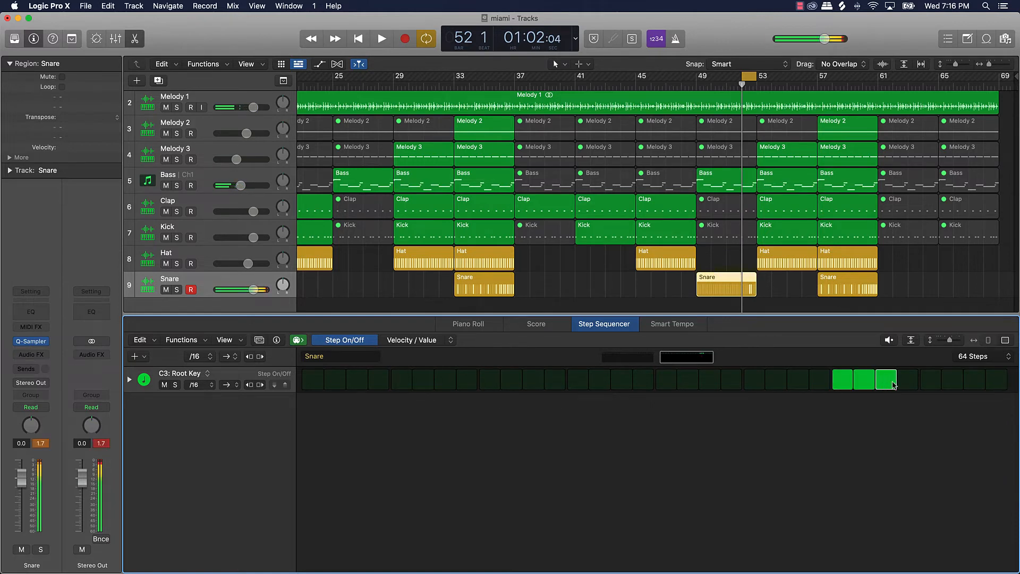
{"action": "left_click", "coordinate": [908, 381]}
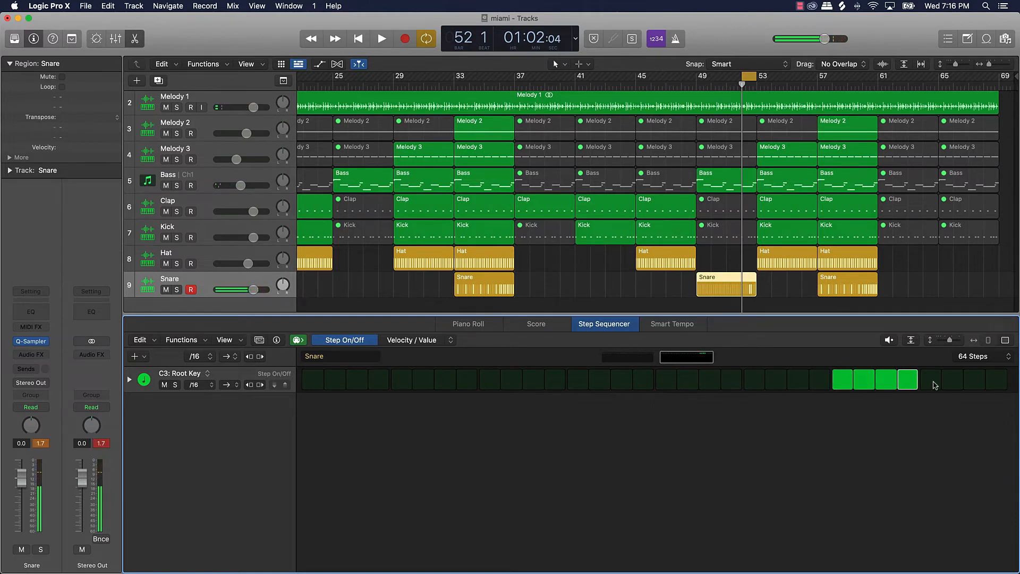
{"action": "left_click", "coordinate": [931, 381]}
{"action": "left_click", "coordinate": [974, 381]}
{"action": "key", "text": "space"}
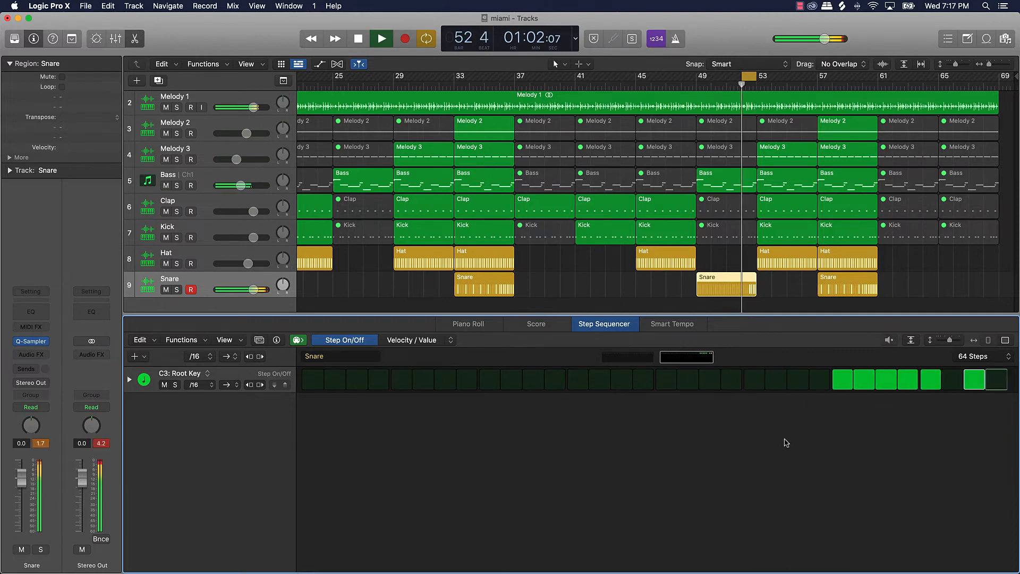
{"action": "key", "text": "space"}
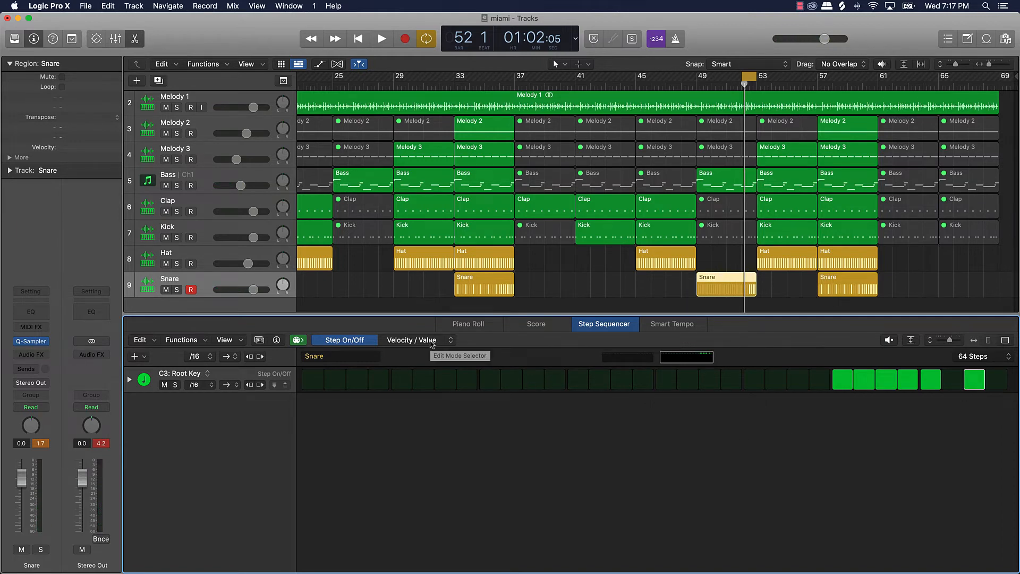
Set the note repeat to 4 on Snare steps 61 and 63 and audition the roll.
{"action": "left_click", "coordinate": [450, 341]}
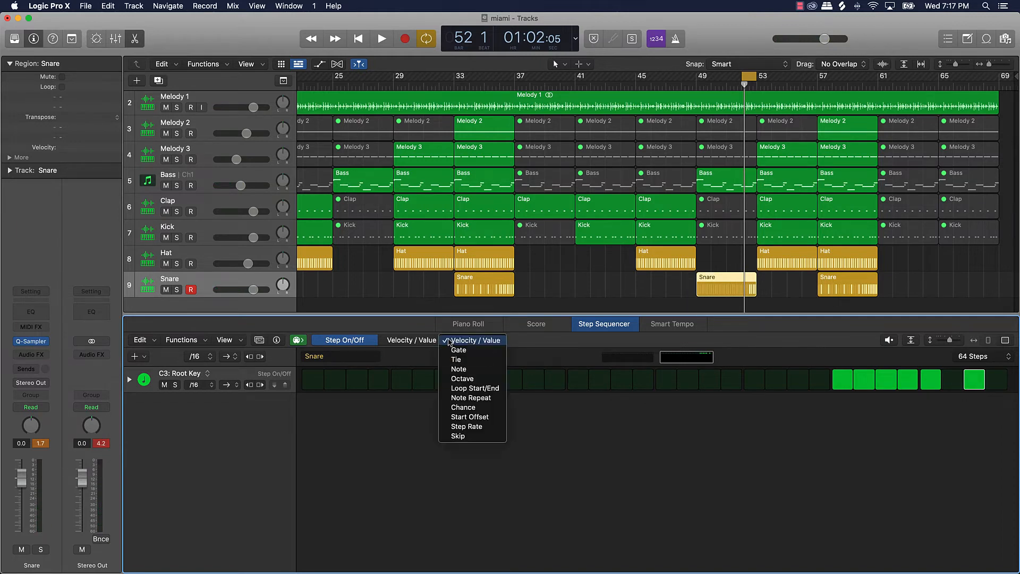
{"action": "left_click", "coordinate": [466, 398]}
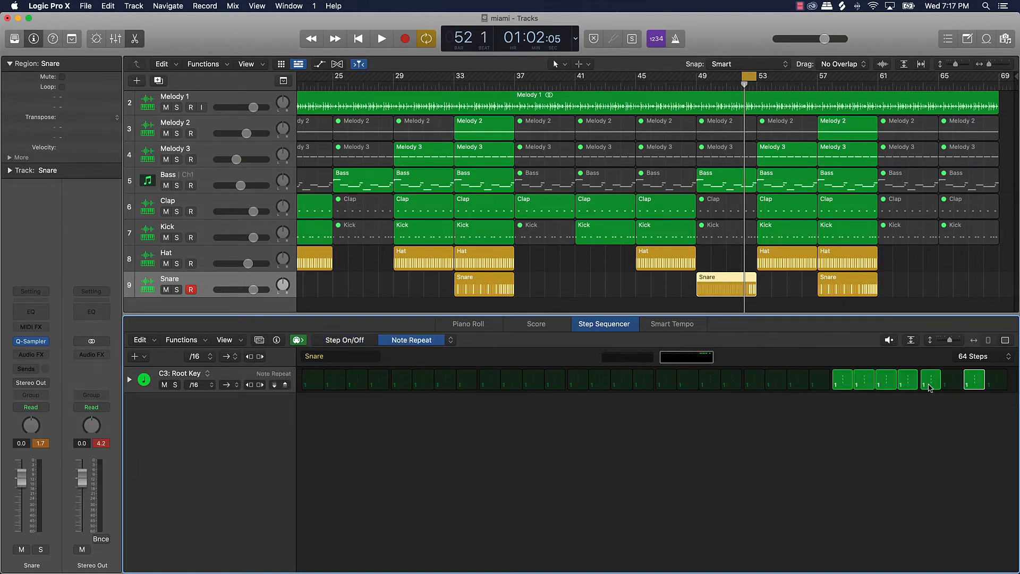
{"action": "left_click_drag", "start_coordinate": [930, 388], "coordinate": [976, 372]}
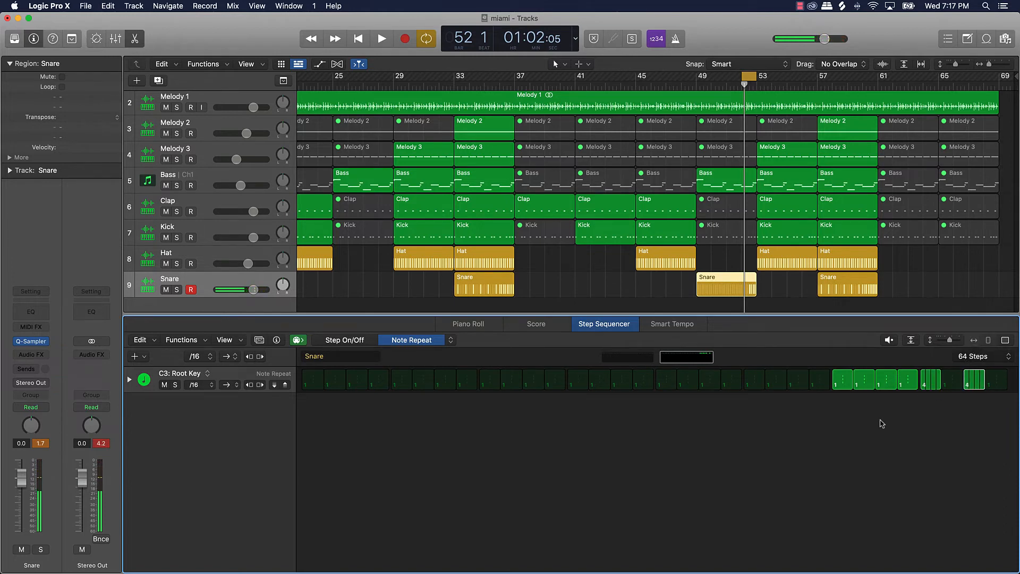
{"action": "key", "text": "space"}
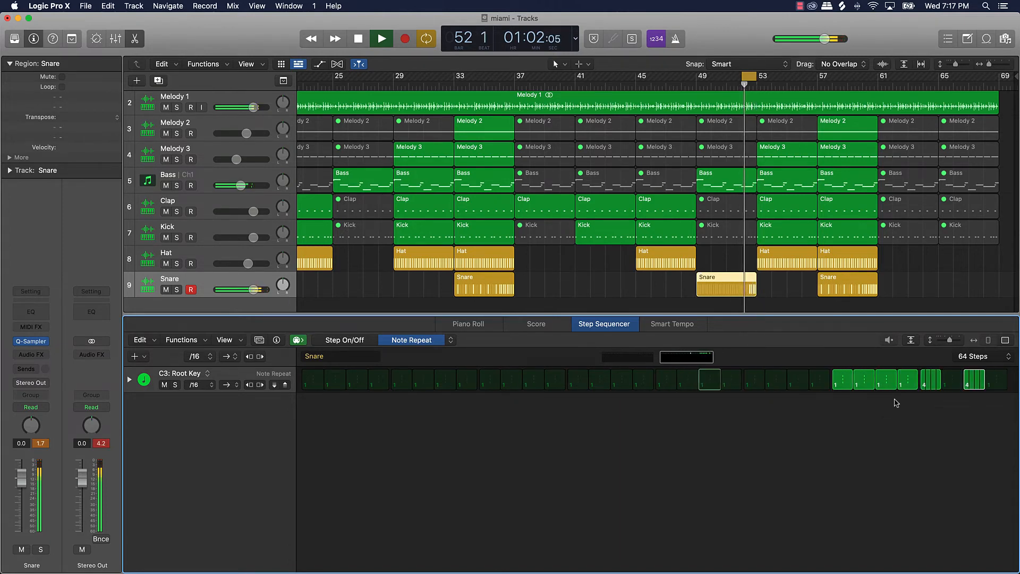
{"action": "key", "text": "space"}
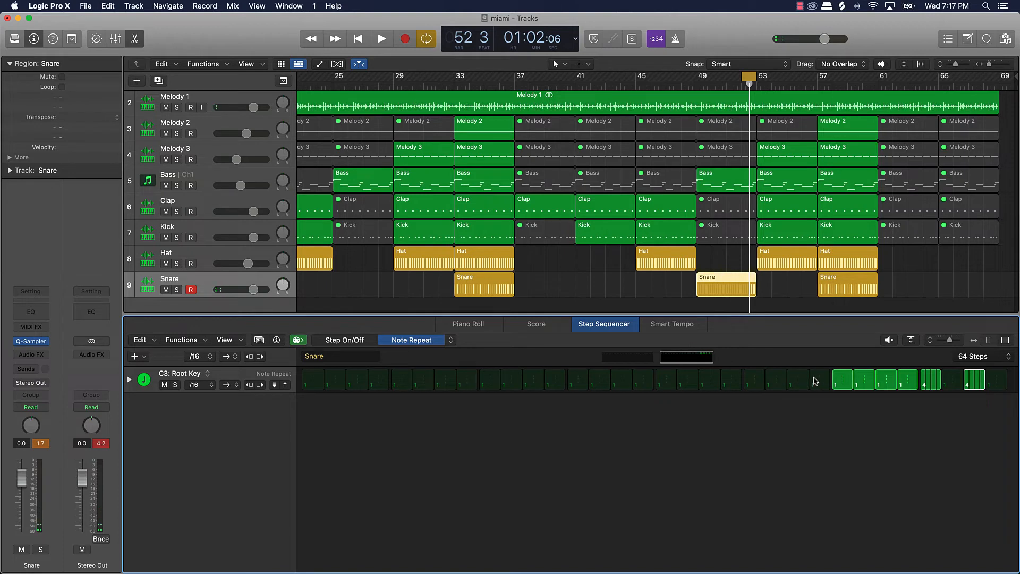
Turn on Snare steps 49, 51, 53 and 55 ahead of the roll and audition the pattern.
{"action": "left_click", "coordinate": [336, 342]}
{"action": "left_click", "coordinate": [797, 386]}
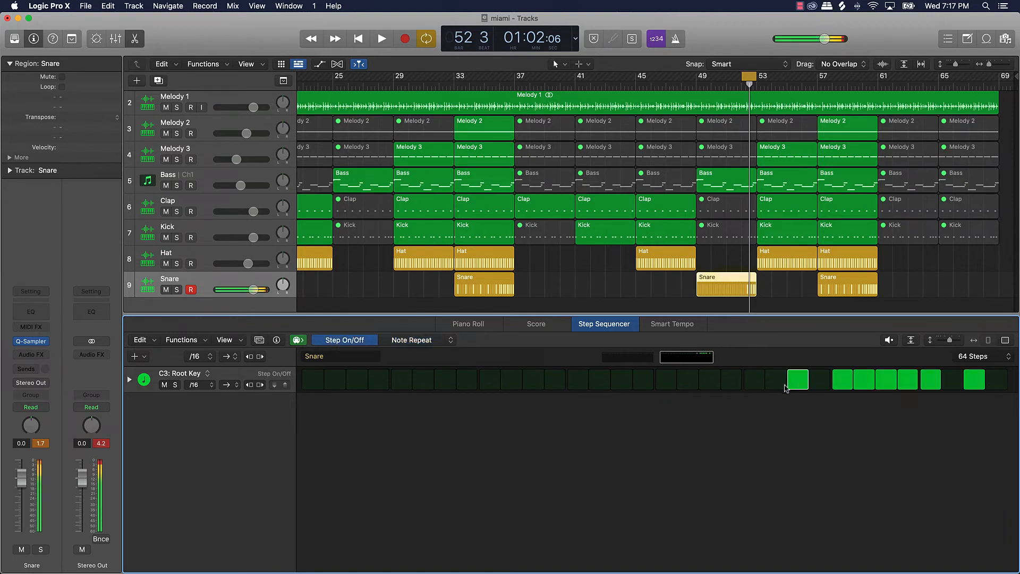
{"action": "left_click", "coordinate": [754, 387]}
{"action": "key", "text": "space"}
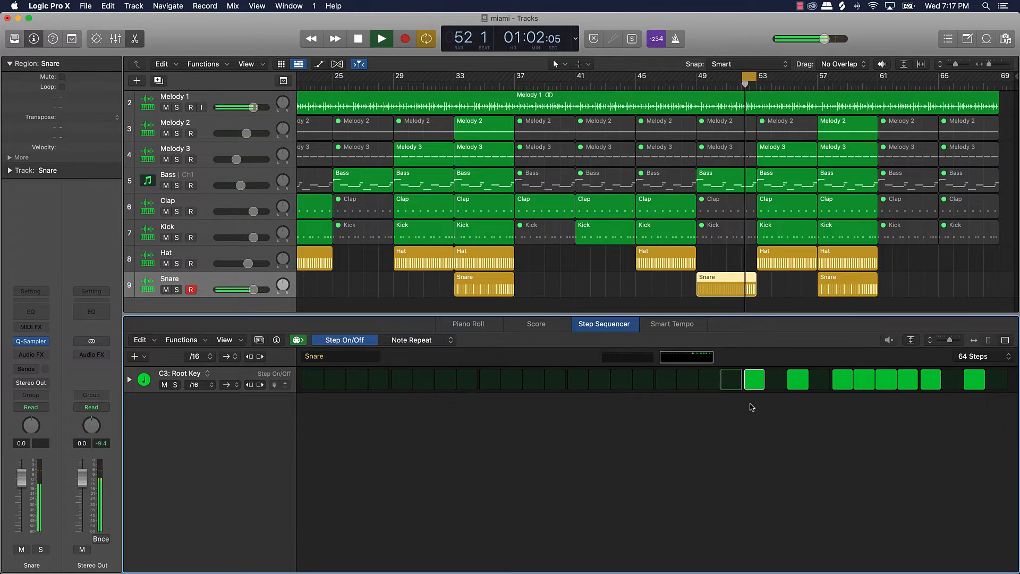
{"action": "key", "text": "space"}
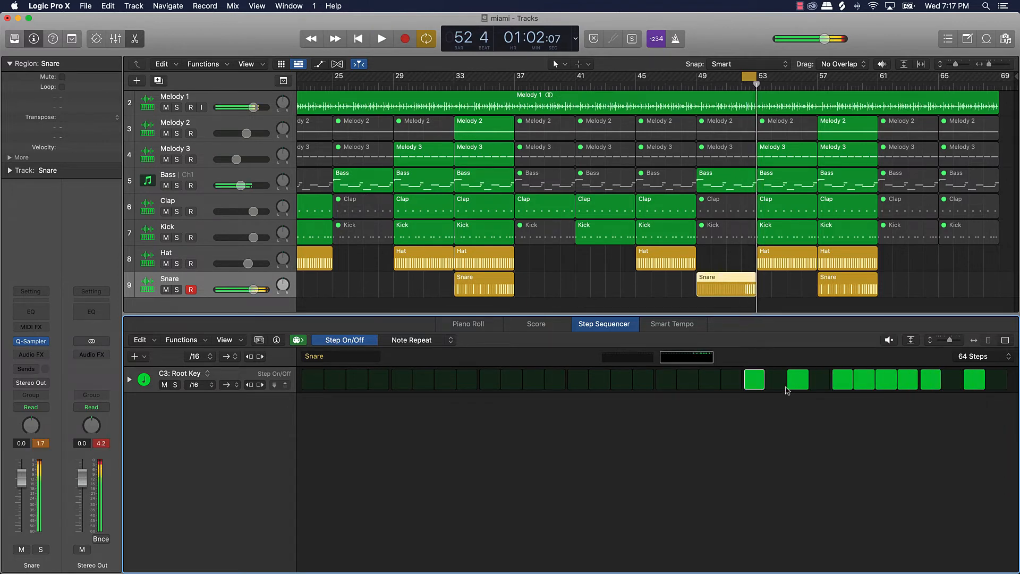
{"action": "left_click", "coordinate": [666, 381]}
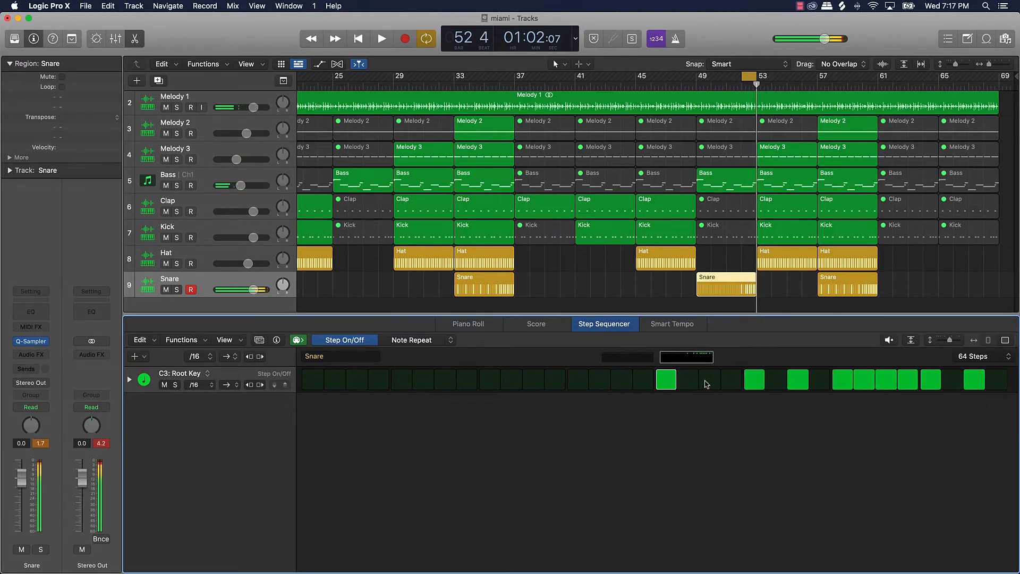
{"action": "key", "text": "space"}
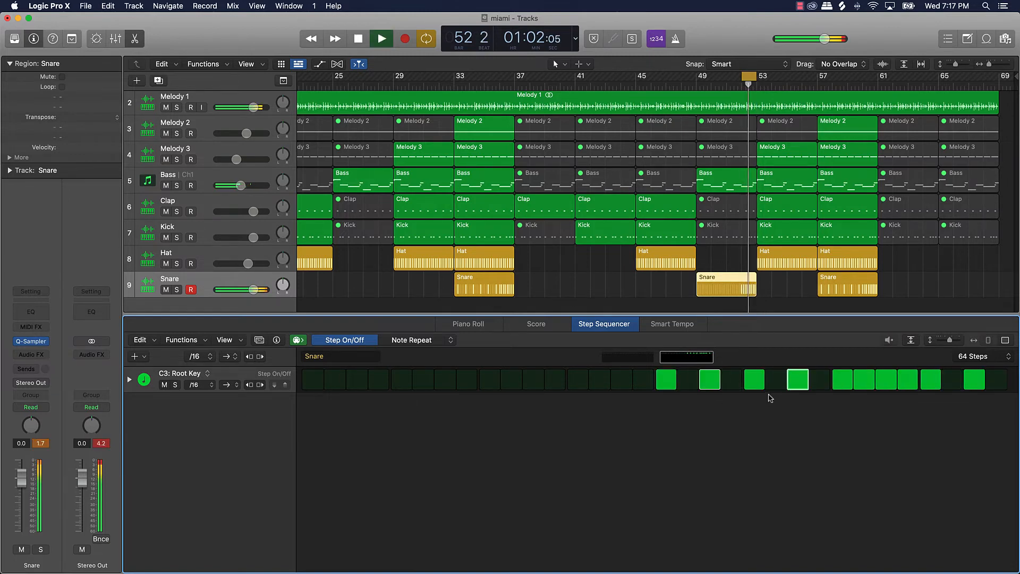
{"action": "key", "text": "space"}
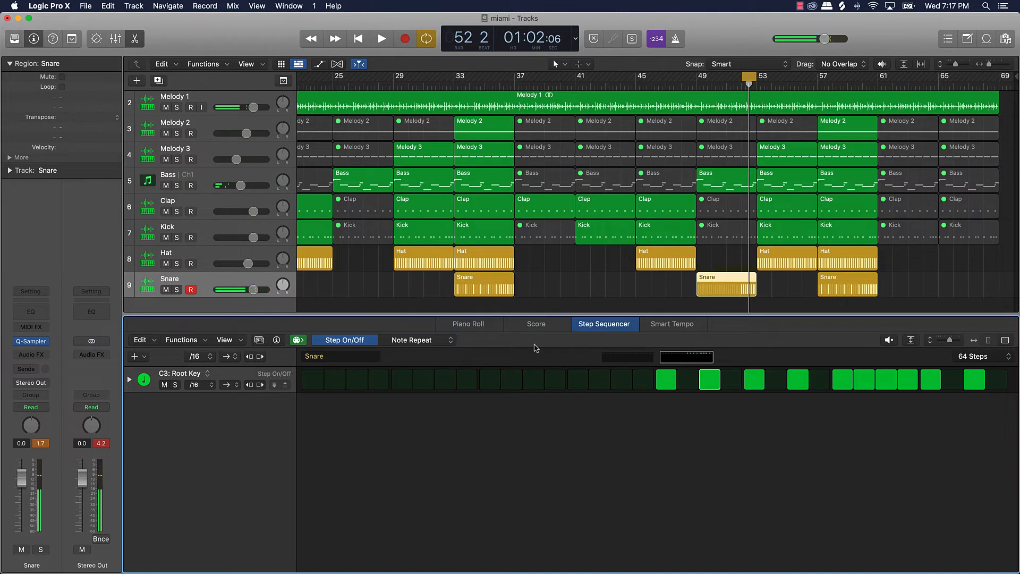
Set the note repeat to 4 on Snare step 57 and audition the pattern.
{"action": "left_click", "coordinate": [434, 344]}
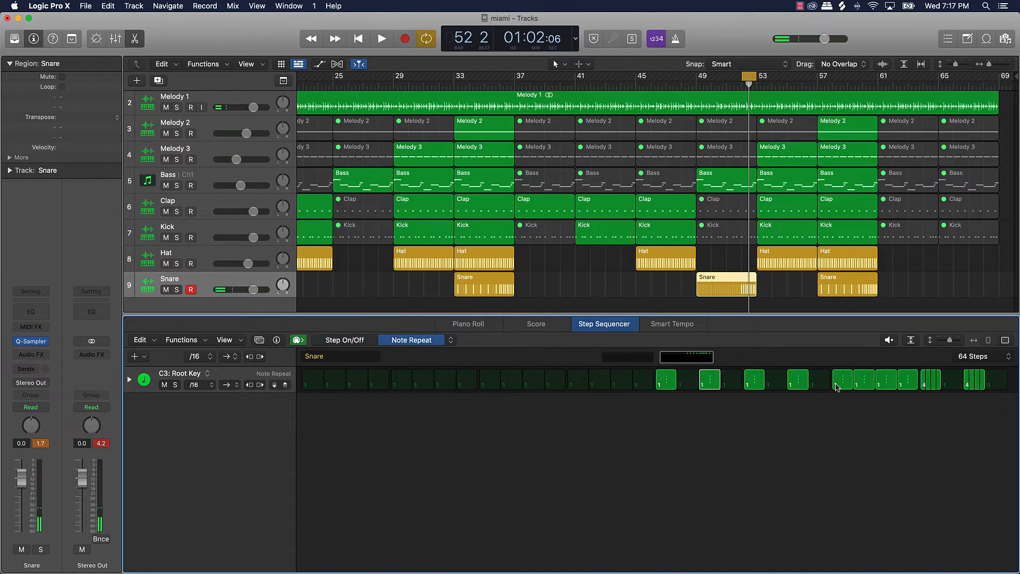
{"action": "left_click", "coordinate": [836, 386]}
{"action": "key", "text": "space"}
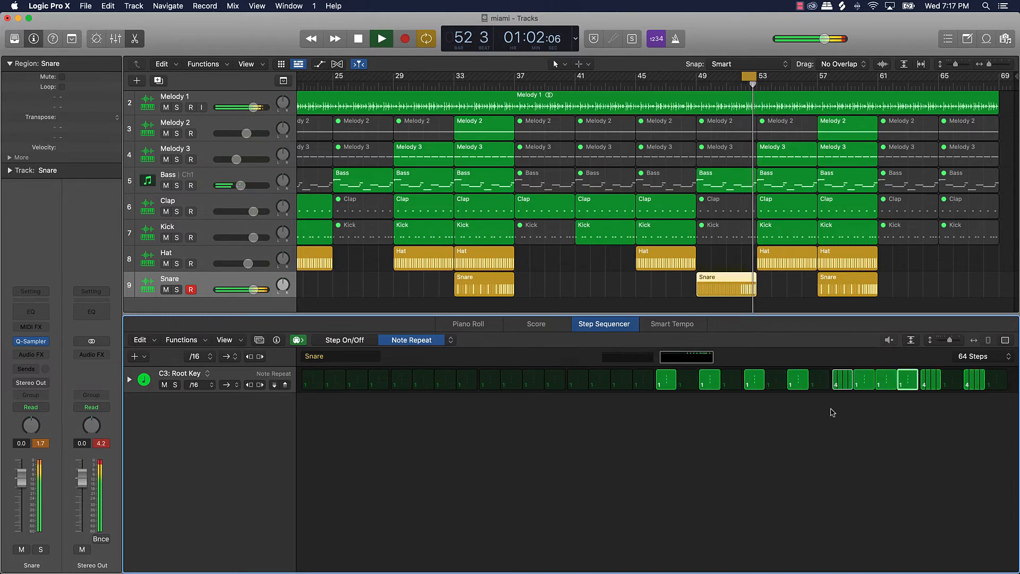
{"action": "key", "text": "space"}
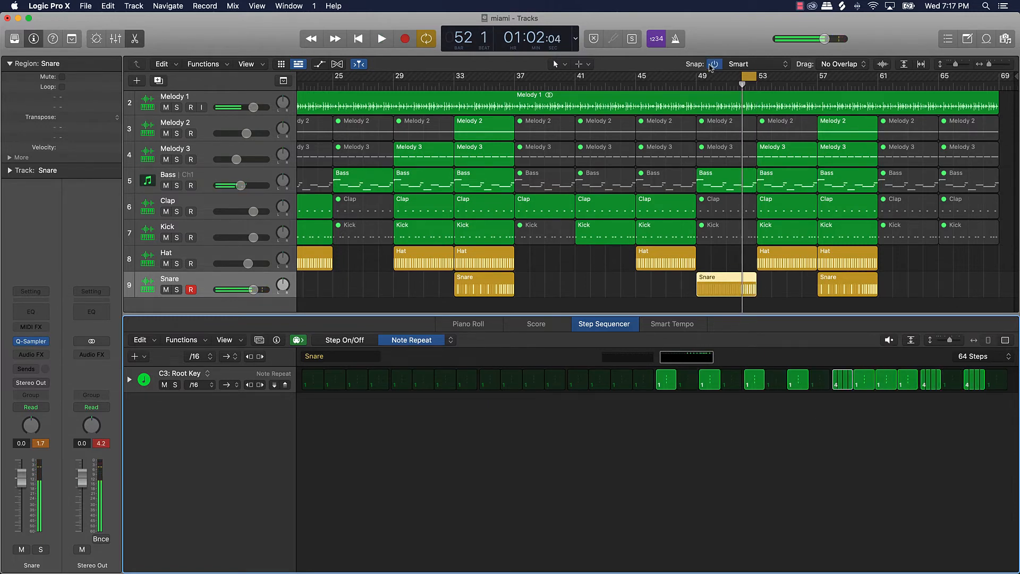
Turn off the cycle range and copy the bar 49 Snare region to bars 25 and 1.
{"action": "left_click_drag", "start_coordinate": [742, 79], "coordinate": [697, 79]}
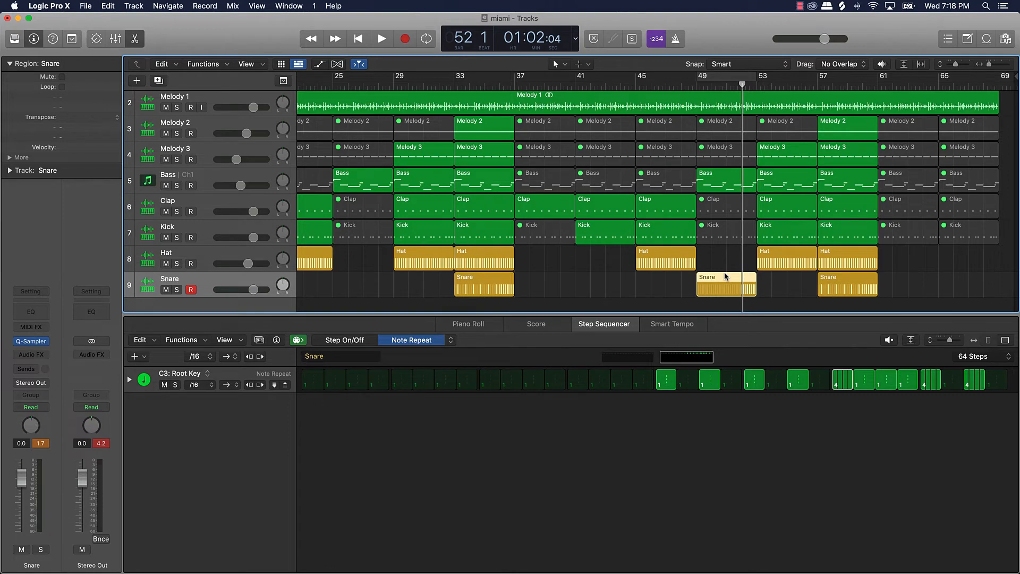
{"action": "key", "text": "super+Left"}
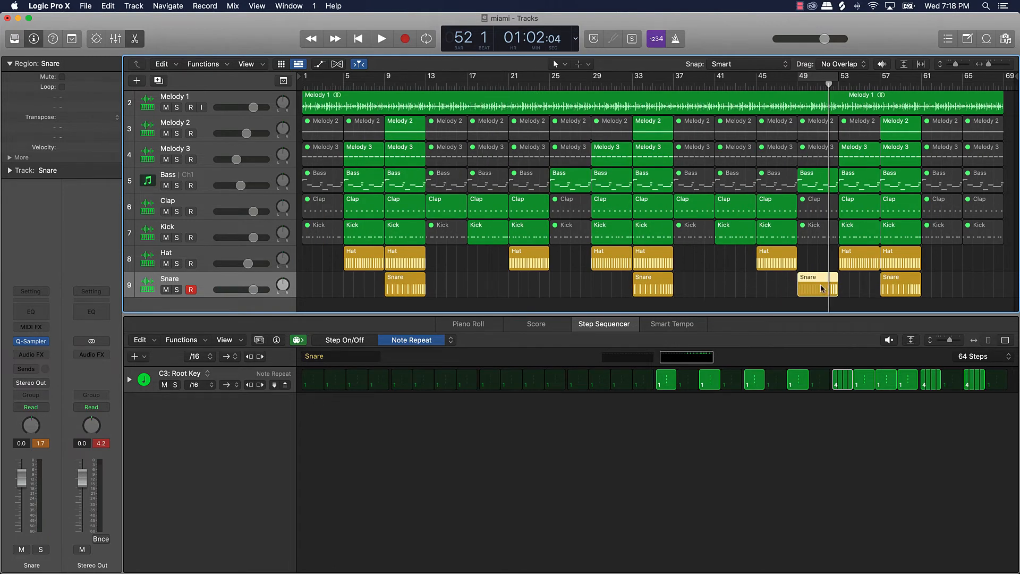
{"action": "left_click_drag", "start_coordinate": [822, 289], "coordinate": [330, 290]}
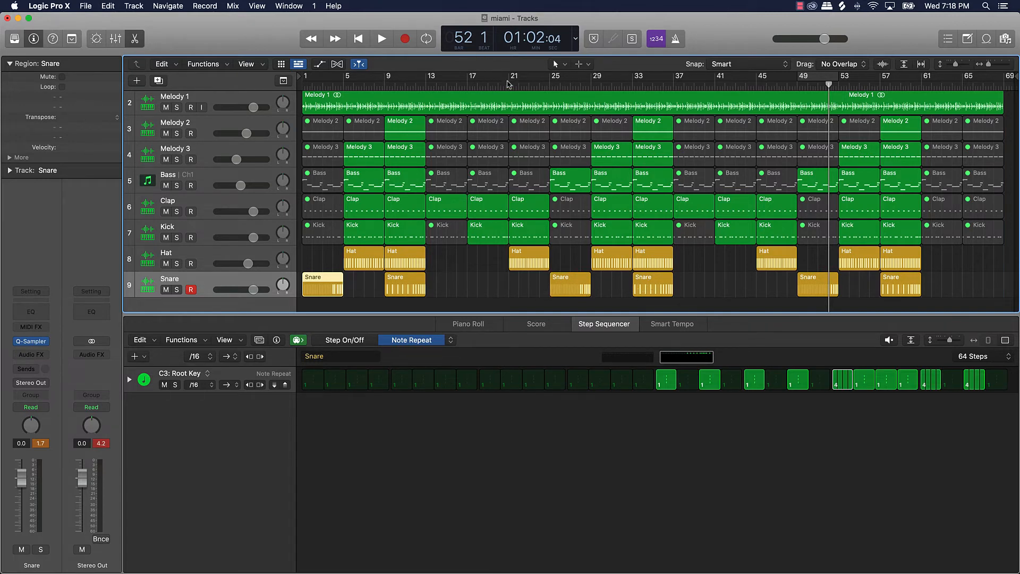
Set the cycle range to bars 21–24 and place an empty 64-step Snare pattern region at bar 21.
{"action": "left_click_drag", "start_coordinate": [509, 80], "coordinate": [551, 80]}
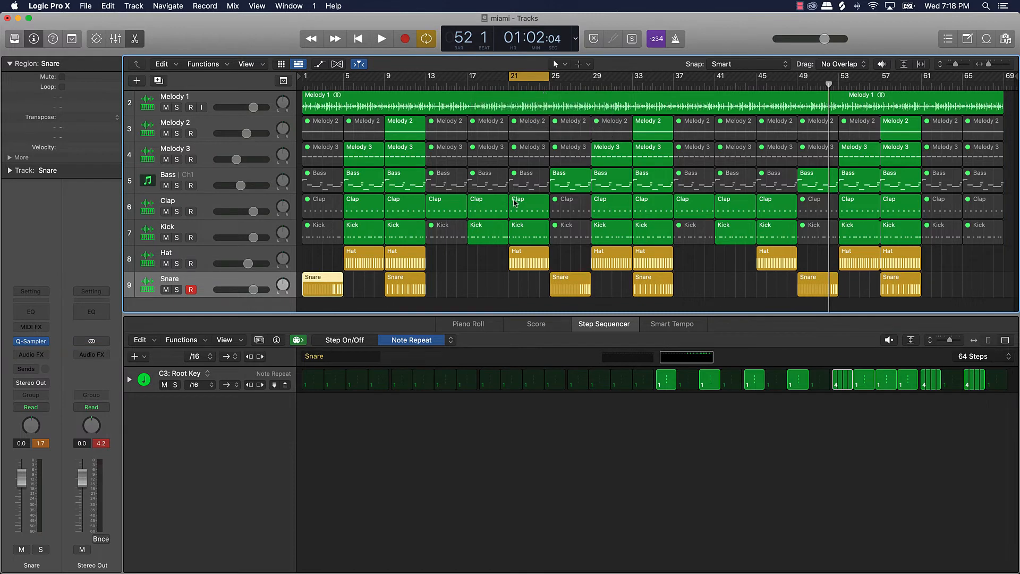
{"action": "left_click", "coordinate": [514, 299]}
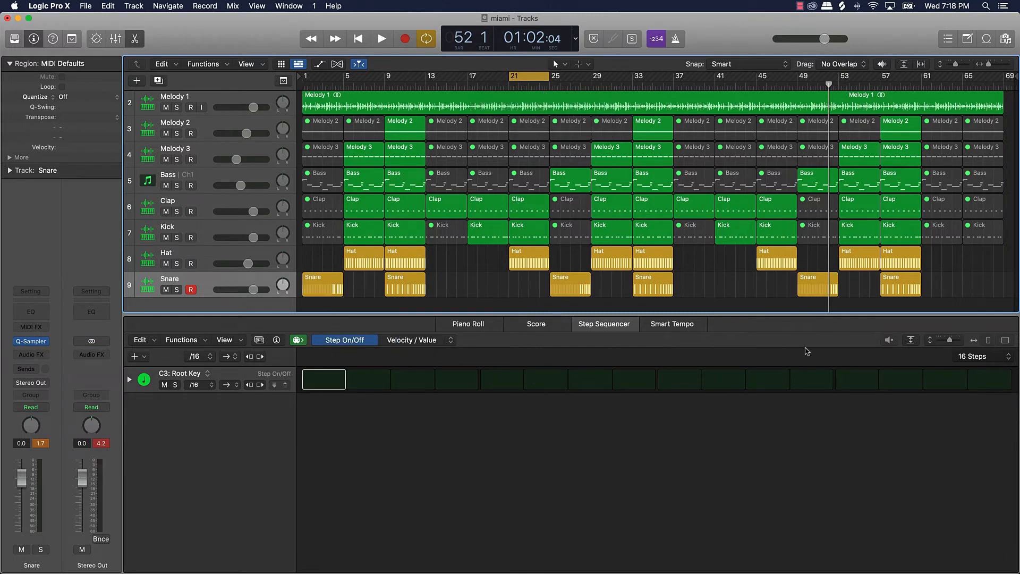
{"action": "left_click", "coordinate": [995, 357]}
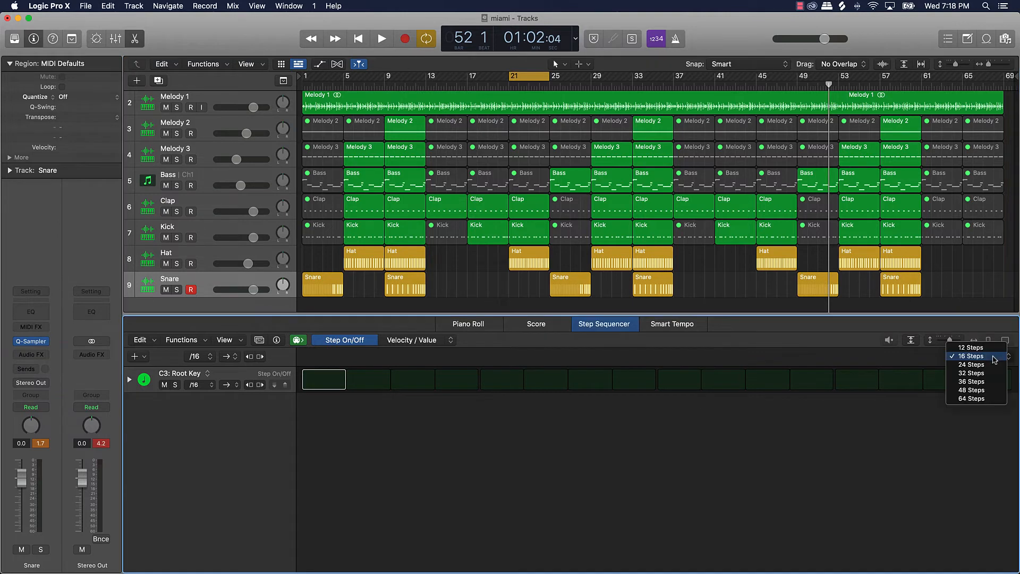
{"action": "left_click", "coordinate": [983, 399]}
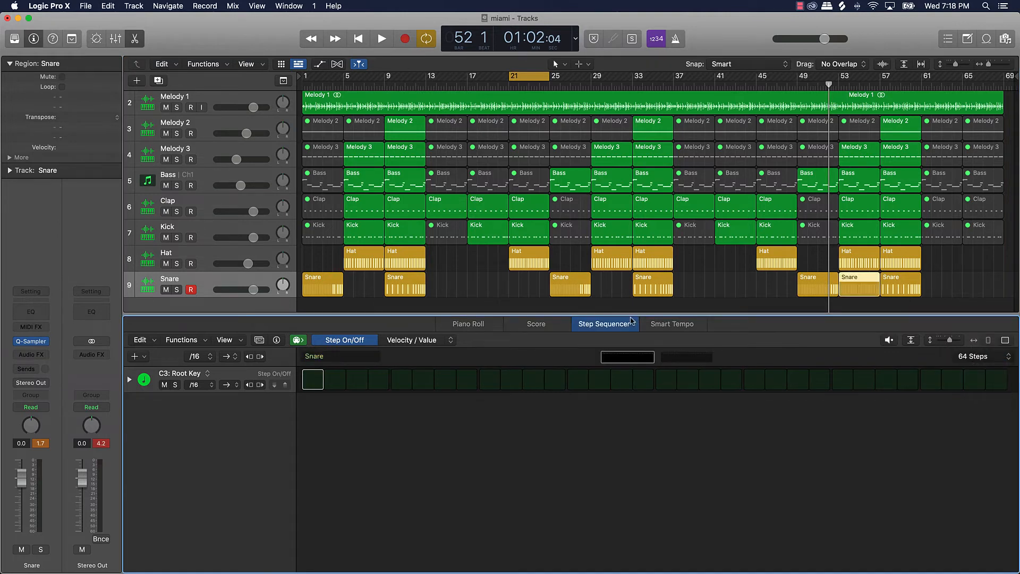
{"action": "left_click_drag", "start_coordinate": [868, 282], "coordinate": [531, 282]}
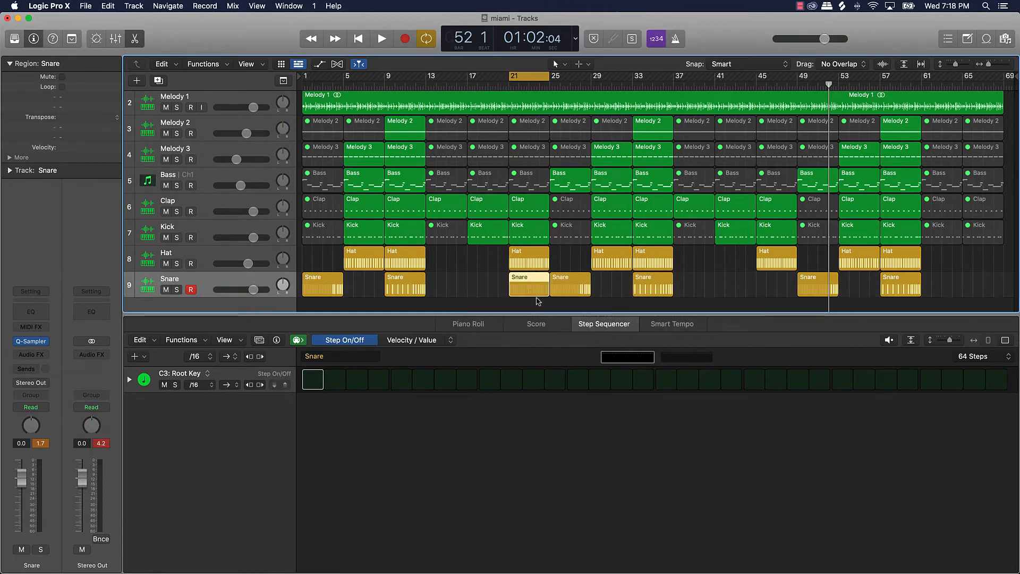
Turn on steps 5, 13, 21, 29, 37, 45, 53 and 61 in the bar 21 Snare pattern.
{"action": "left_click", "coordinate": [397, 385]}
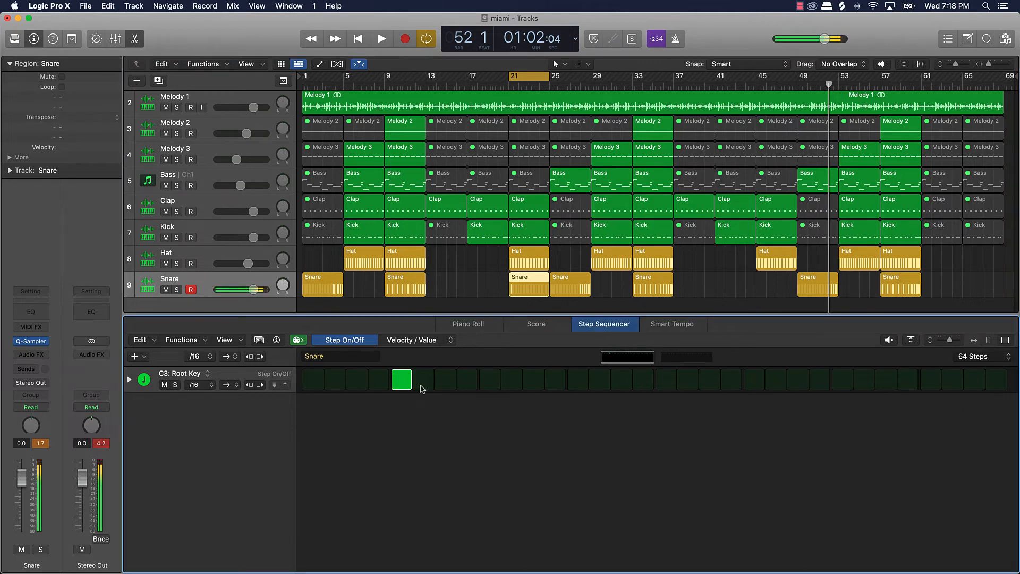
{"action": "left_click", "coordinate": [575, 385]}
{"action": "left_click", "coordinate": [753, 384]}
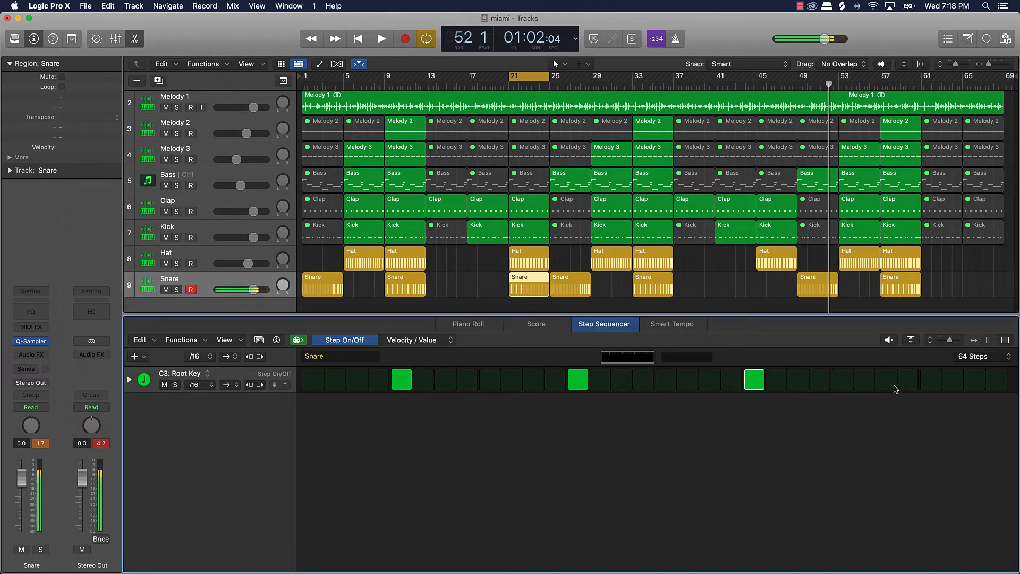
{"action": "left_click", "coordinate": [927, 383]}
{"action": "left_click", "coordinate": [694, 359]}
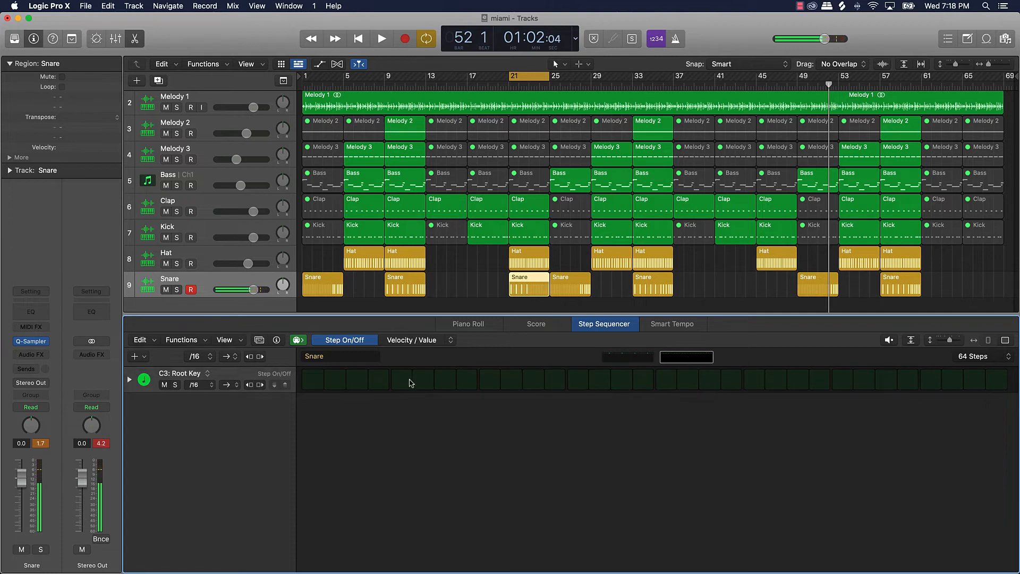
{"action": "left_click", "coordinate": [579, 381]}
{"action": "left_click", "coordinate": [747, 384]}
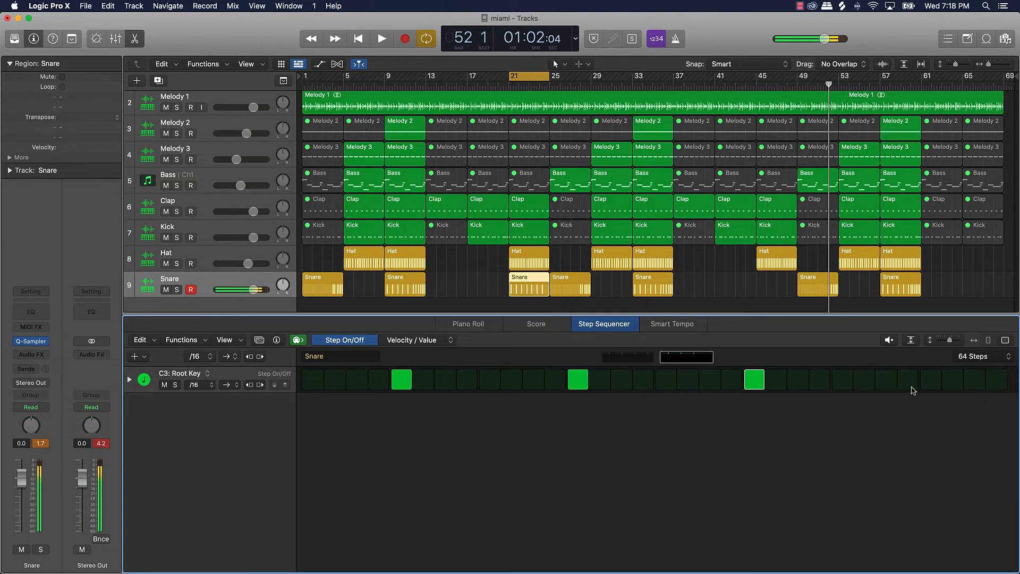
{"action": "left_click", "coordinate": [934, 384]}
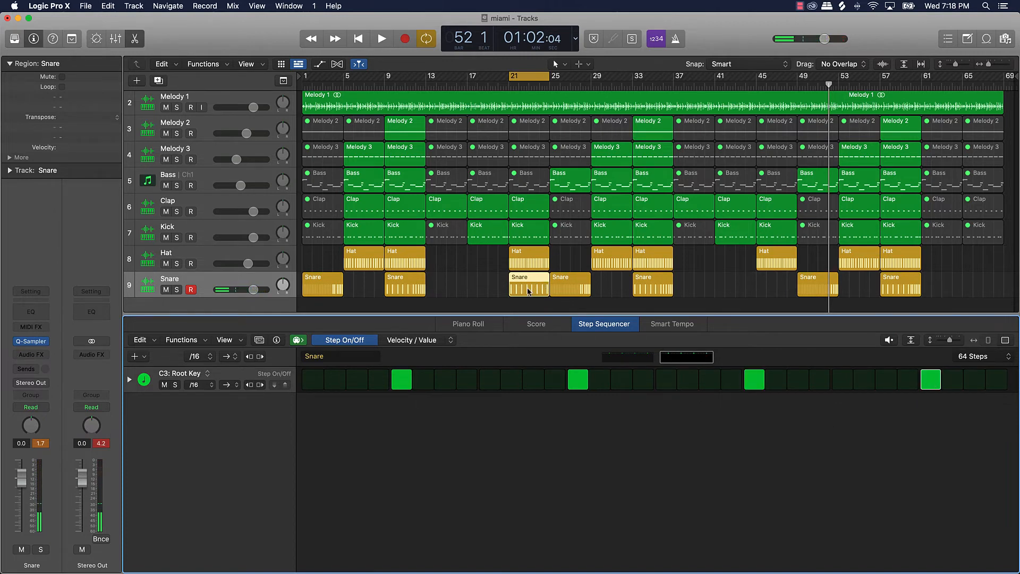
Copy the bar 21 Snare region to bars 5, 29, 45 and 53.
{"action": "left_click_drag", "start_coordinate": [527, 289], "coordinate": [363, 286]}
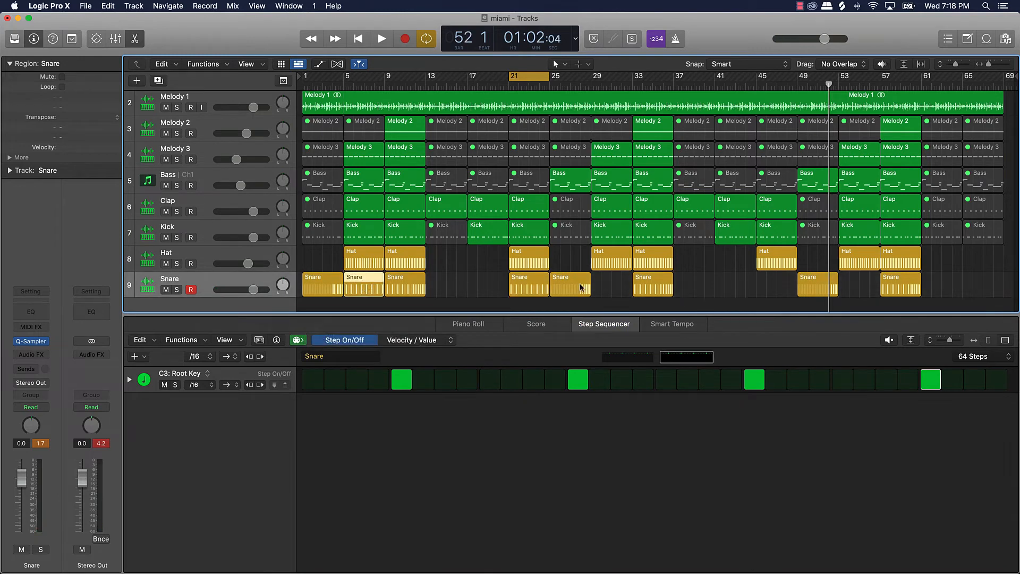
{"action": "left_click_drag", "start_coordinate": [527, 290], "coordinate": [868, 291]}
{"action": "left_click", "coordinate": [855, 306]}
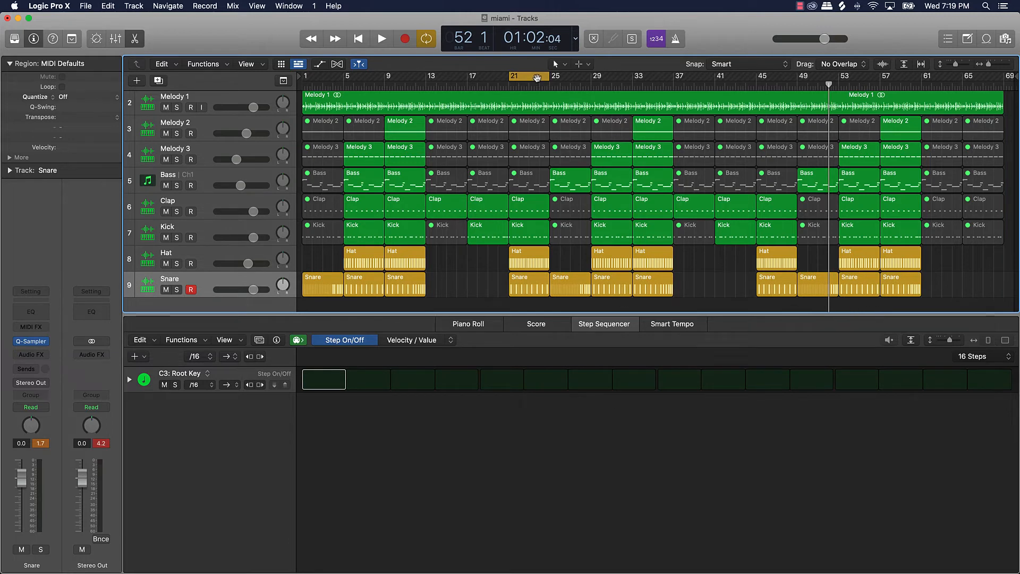
Turn off the cycle range and play the arrangement from the beginning.
{"action": "left_click", "coordinate": [538, 79]}
{"action": "key", "text": "Return"}
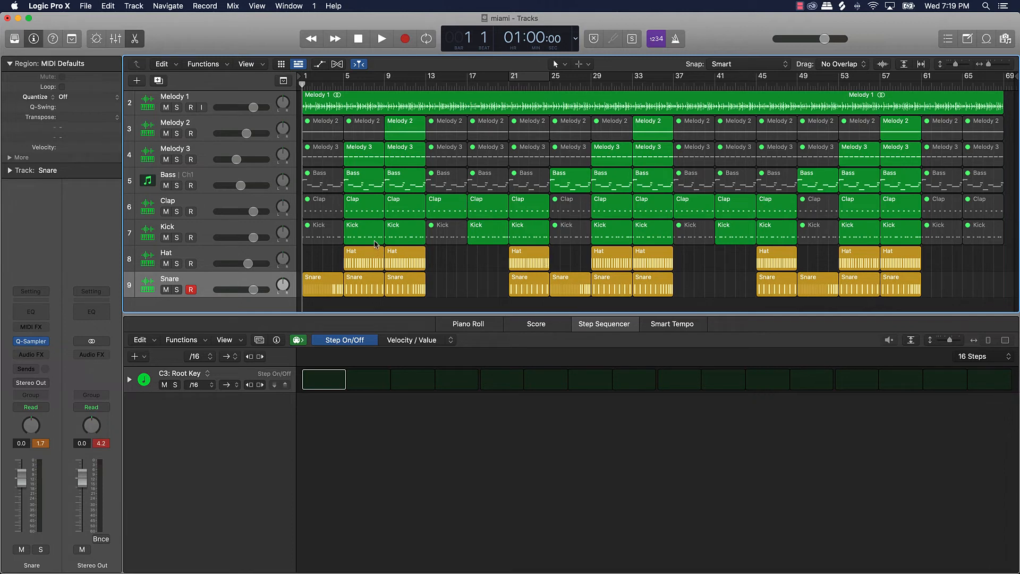
{"action": "key", "text": "space"}
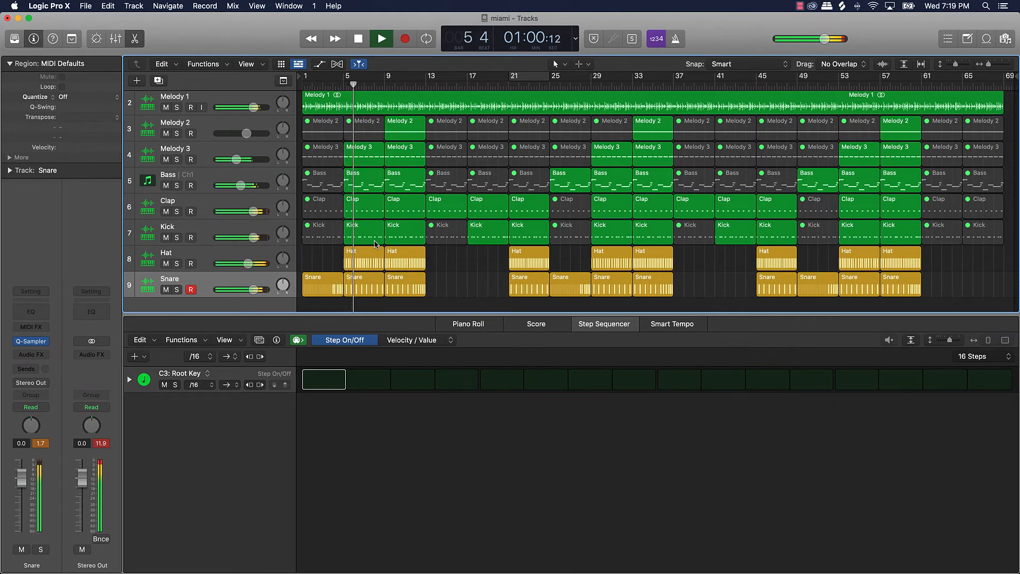
Switch the Snare patterns' edit mode to Step On/Off, and hide the Step Sequencer while auditioning the arrangement.
{"action": "left_click", "coordinate": [256, 283]}
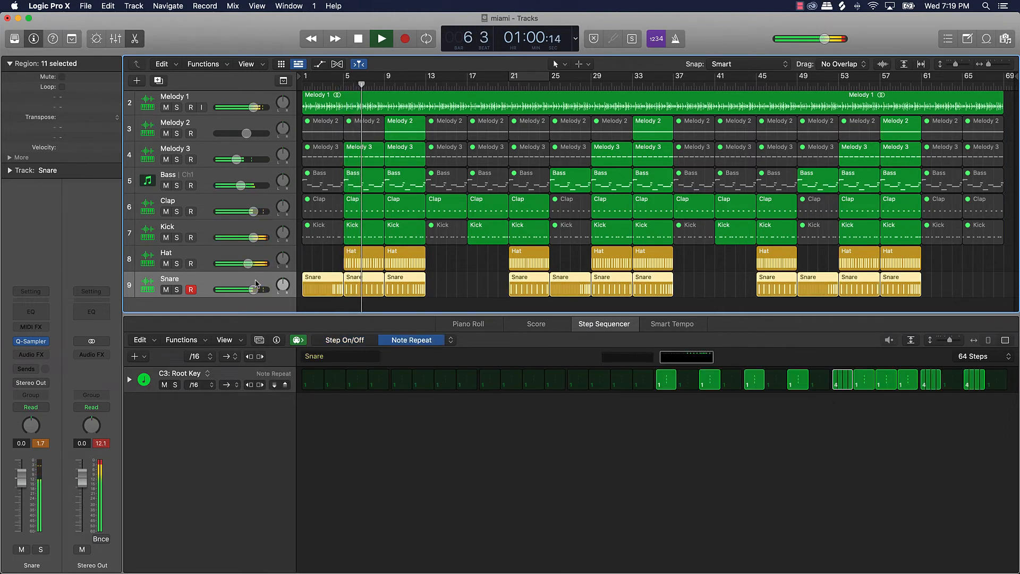
{"action": "left_click", "coordinate": [345, 340]}
{"action": "left_click", "coordinate": [498, 293]}
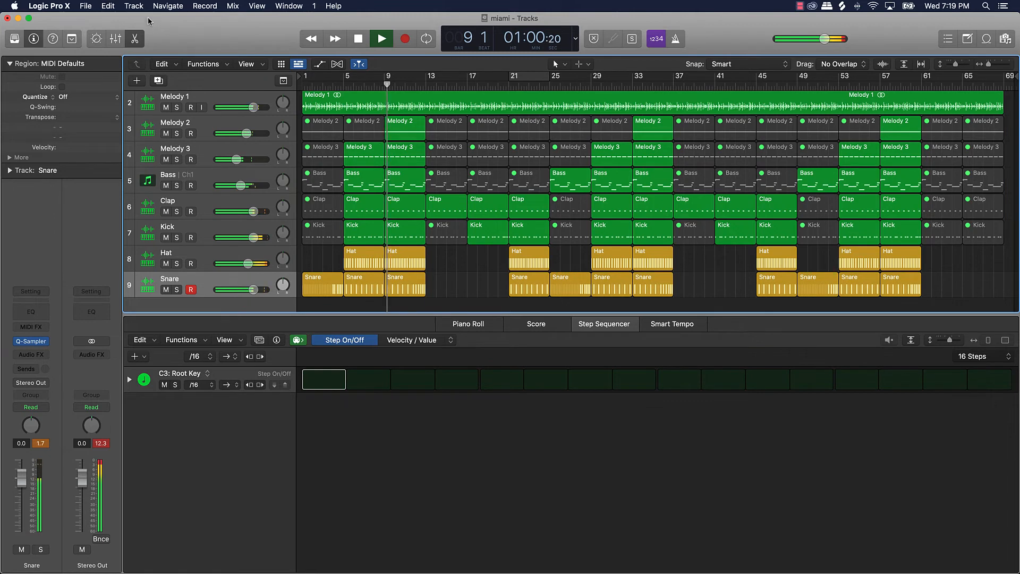
{"action": "key", "text": "e"}
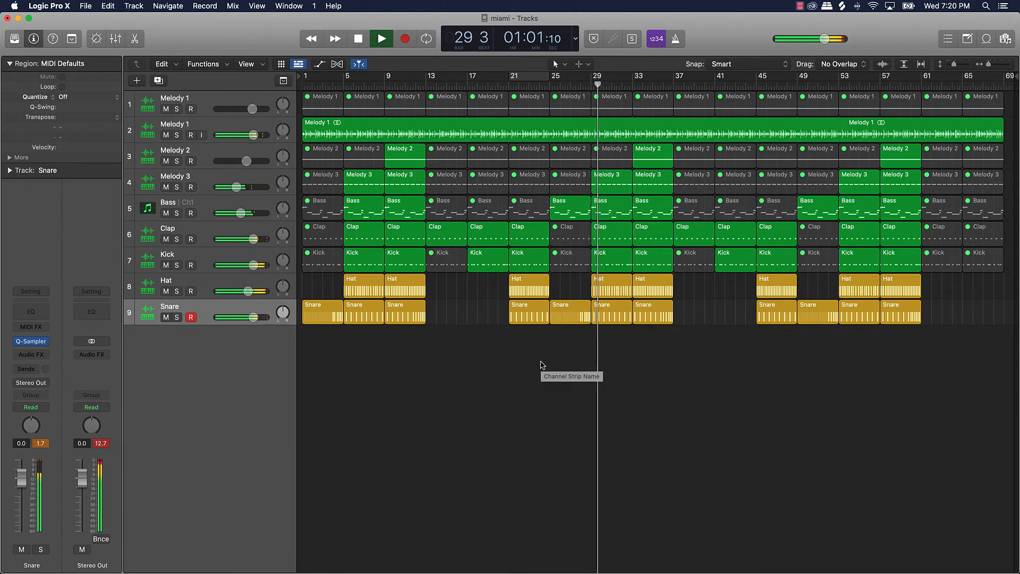
{"action": "key", "text": "space"}
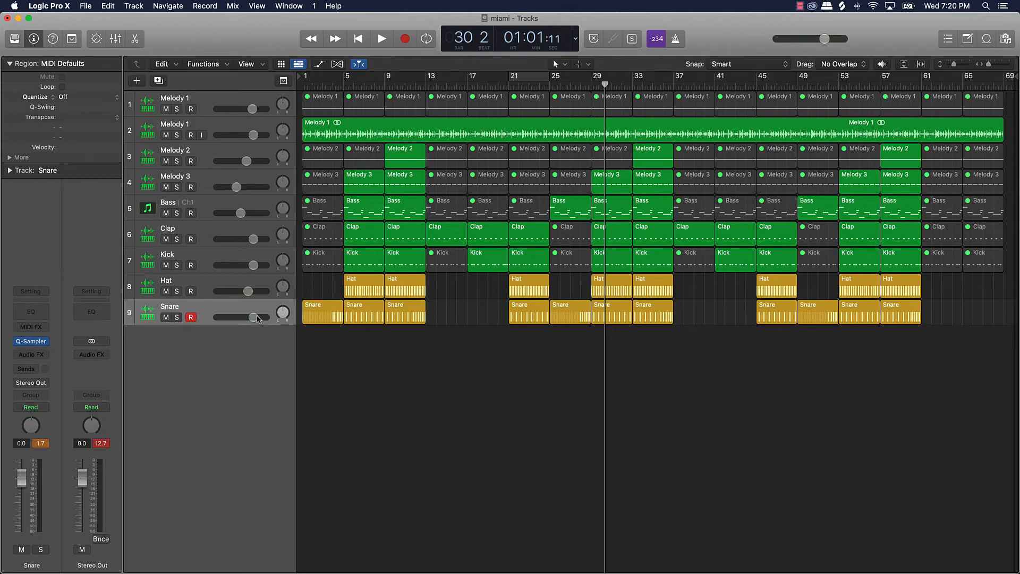
Lower the Snare track's volume to -2.0 dB and add a Channel EQ to its channel strip.
{"action": "left_click_drag", "start_coordinate": [253, 318], "coordinate": [250, 317]}
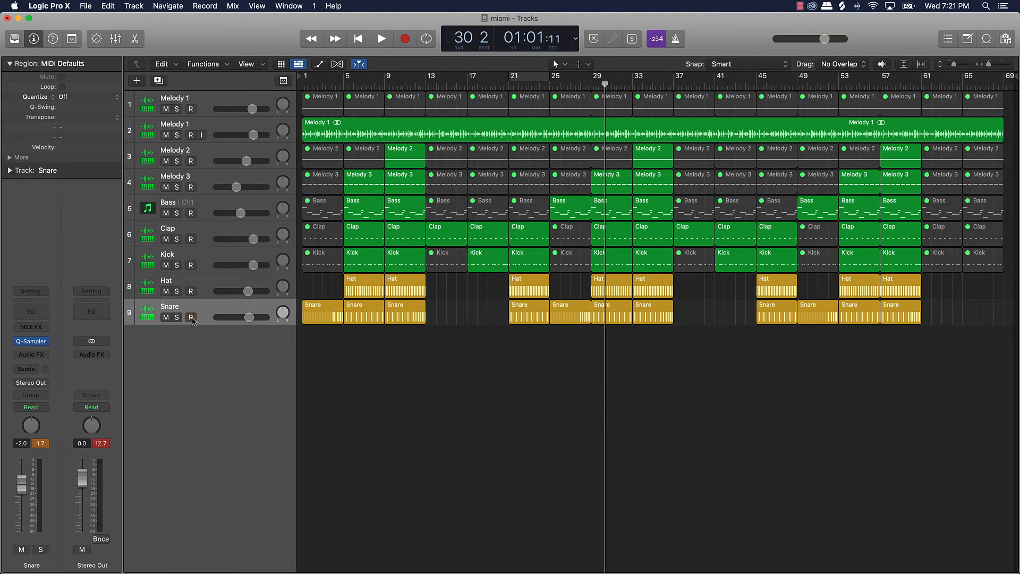
{"action": "left_click", "coordinate": [37, 313]}
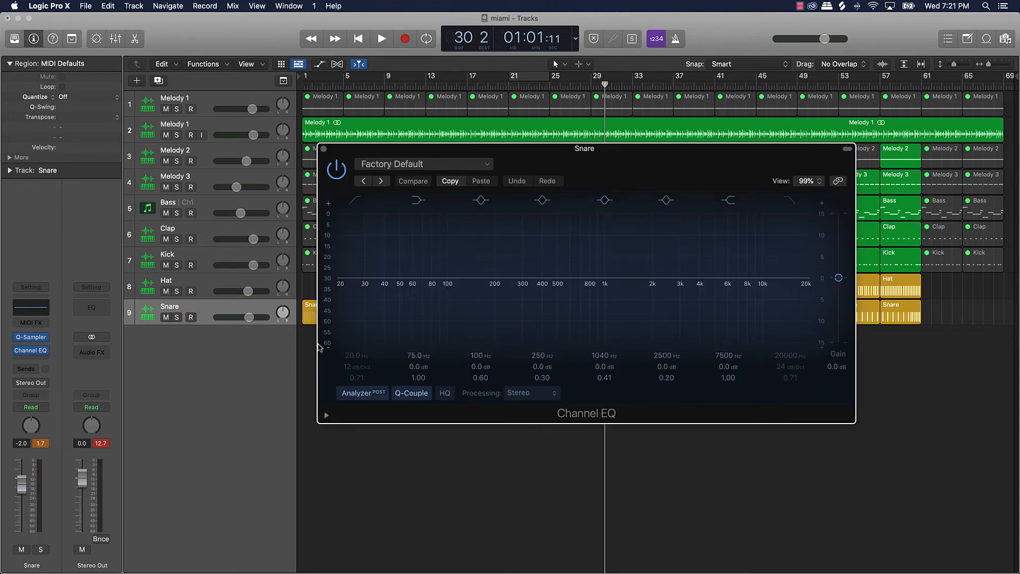
Set the Snare Channel EQ's low cut to 190 Hz at 48 dB/Oct and its high cut to 11400 Hz at 18 dB/Oct.
{"action": "left_click", "coordinate": [357, 201]}
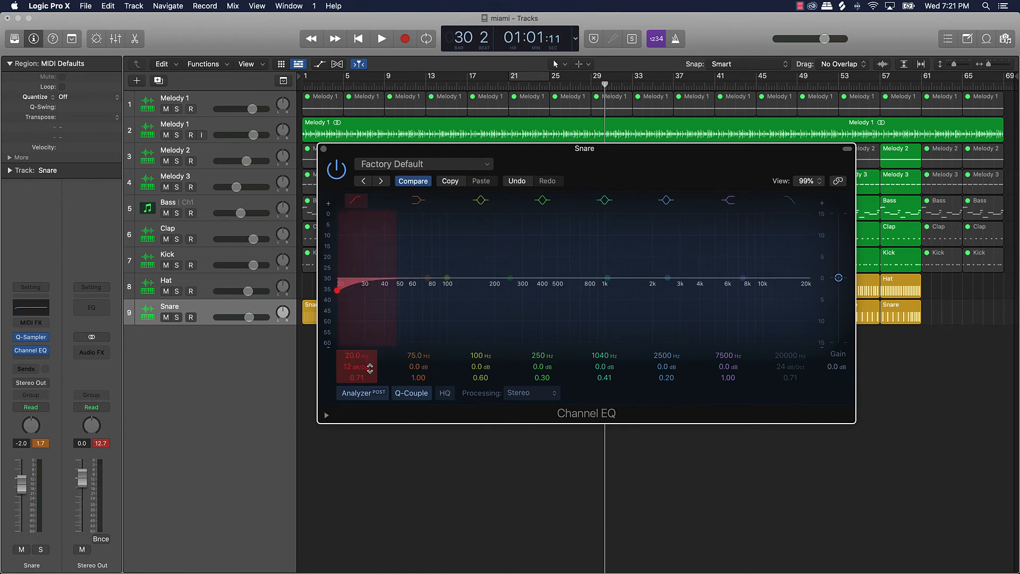
{"action": "left_click_drag", "start_coordinate": [364, 359], "coordinate": [416, 349]}
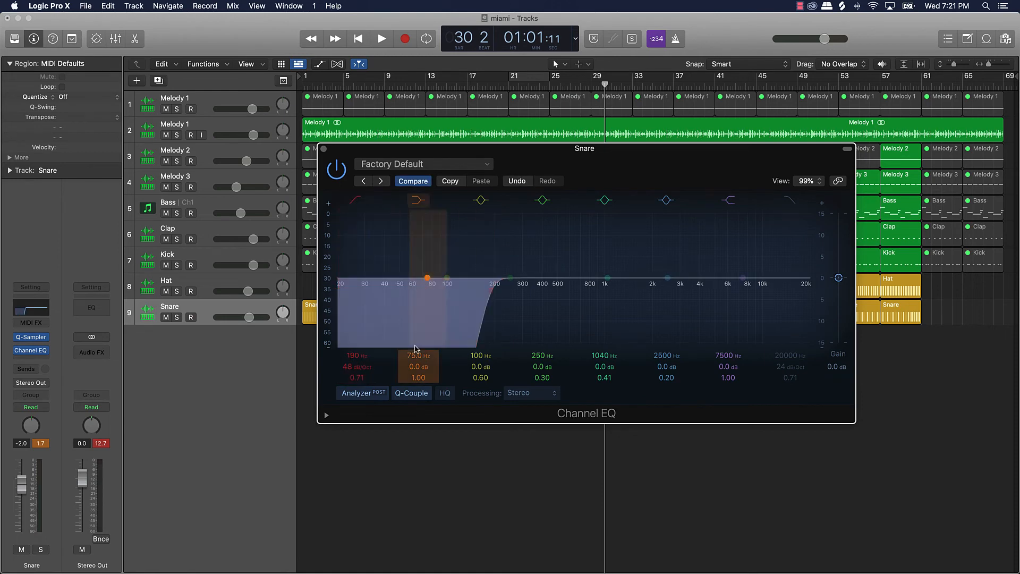
{"action": "left_click", "coordinate": [790, 200]}
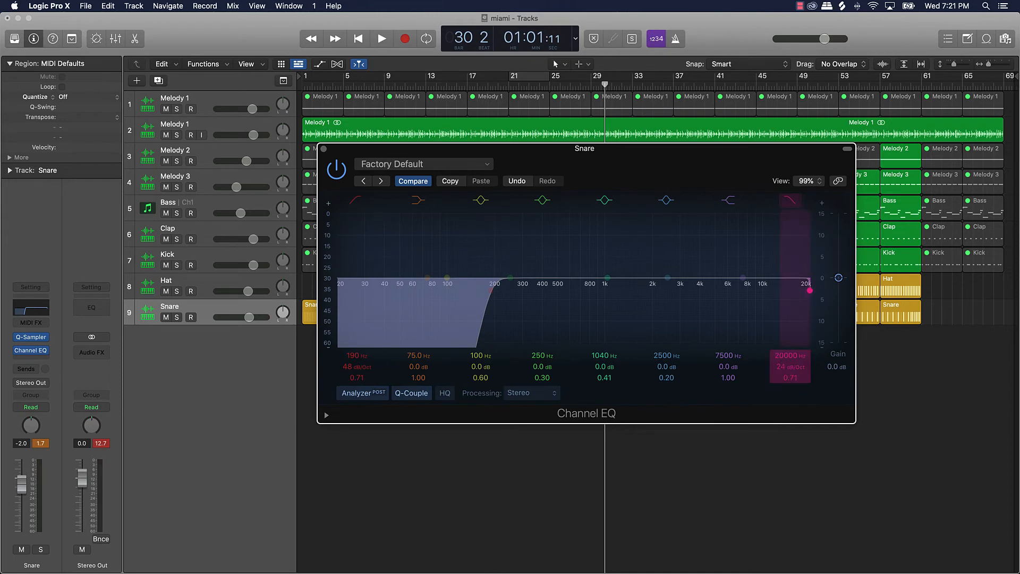
{"action": "left_click_drag", "start_coordinate": [790, 356], "coordinate": [790, 375]}
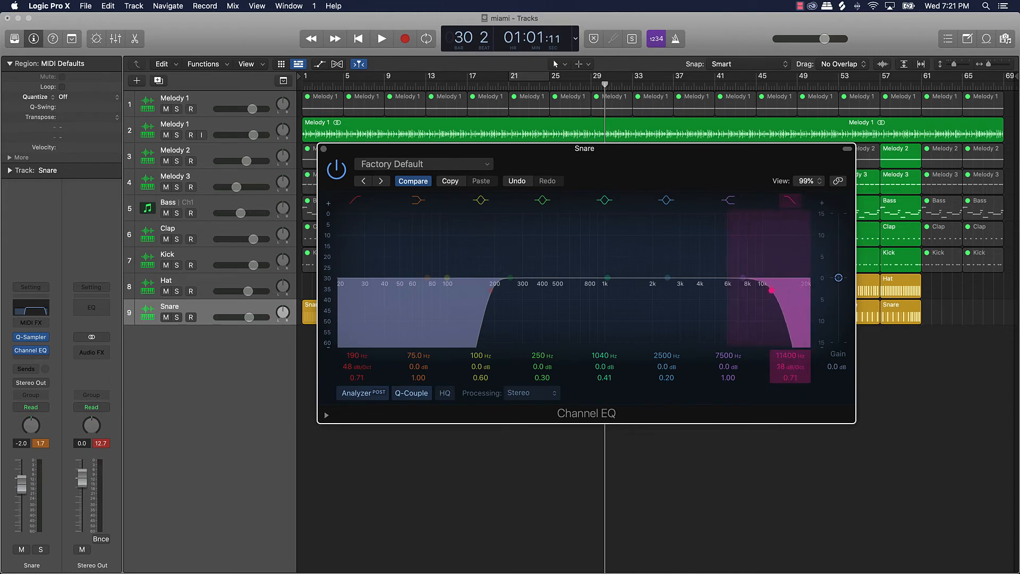
{"action": "left_click", "coordinate": [324, 149]}
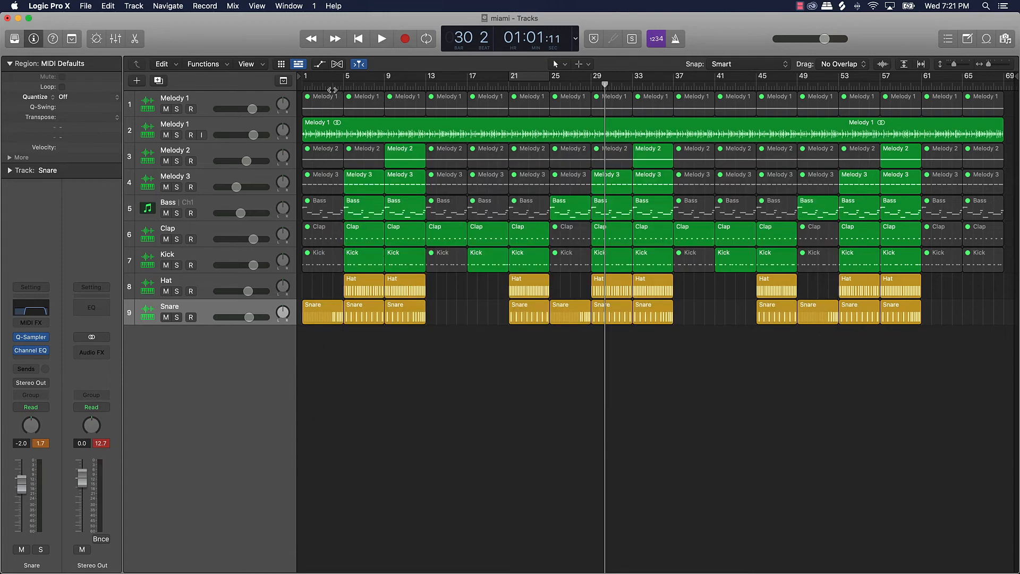
Audition the arrangement from about bar 3 and set the Snare track's volume to -0.9 dB.
{"action": "left_click", "coordinate": [323, 87]}
{"action": "key", "text": "space"}
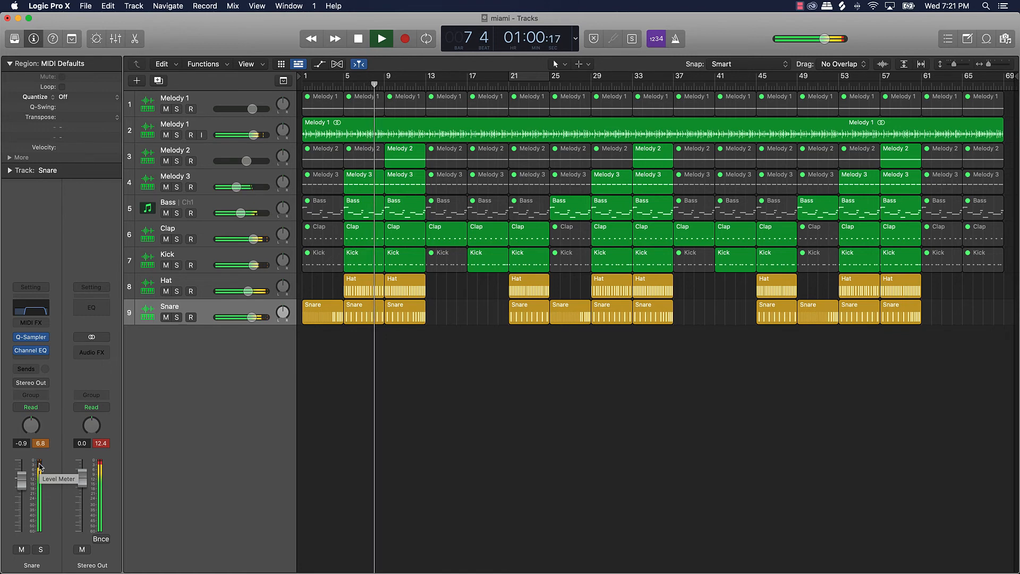
{"action": "key", "text": "space"}
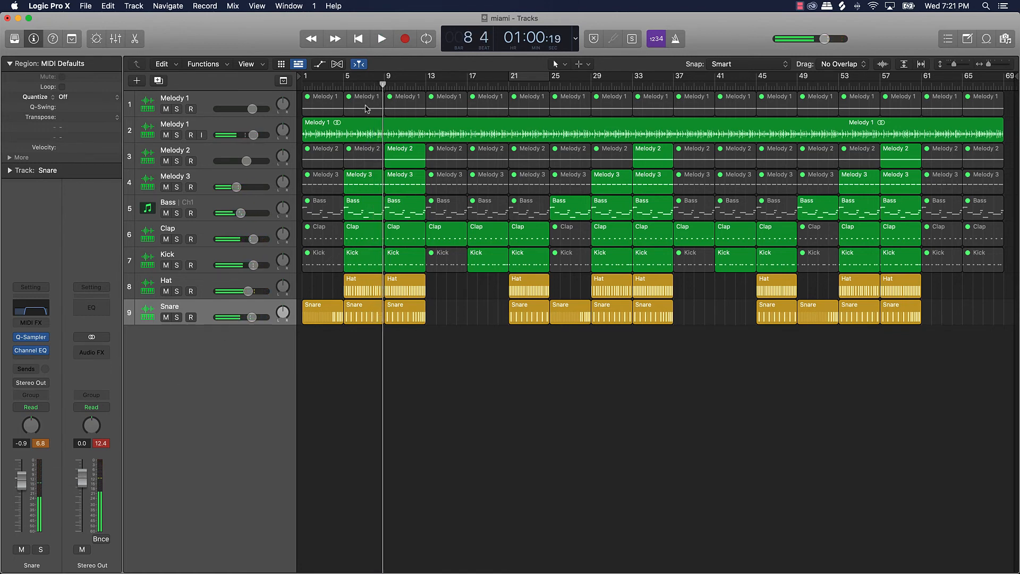
Set the cycle range to bars 5–8 and open steps 1–32 of the bar 5 Snare pattern for editing.
{"action": "left_click_drag", "start_coordinate": [345, 77], "coordinate": [384, 76]}
{"action": "left_click", "coordinate": [361, 314]}
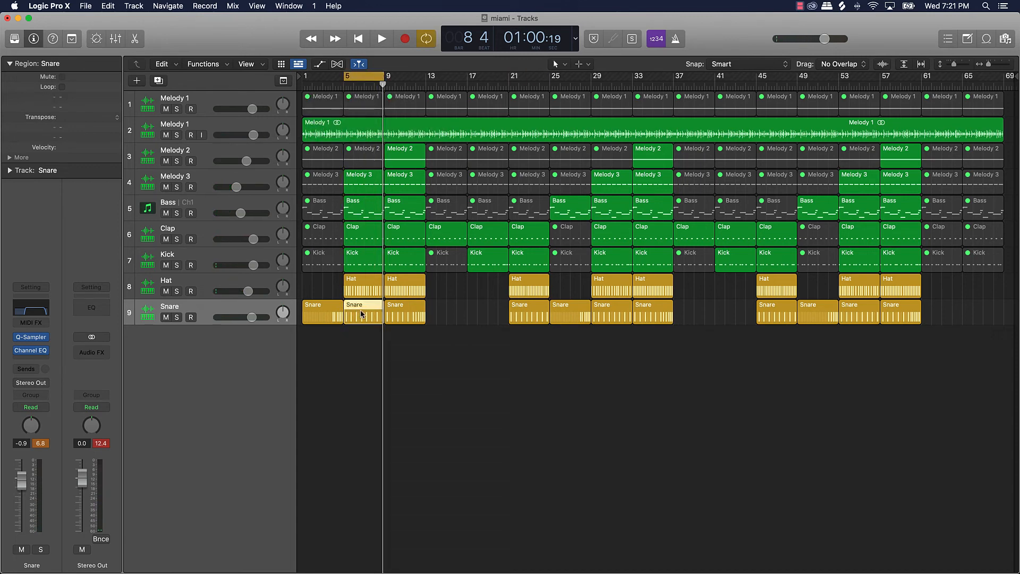
{"action": "double_click", "coordinate": [355, 312]}
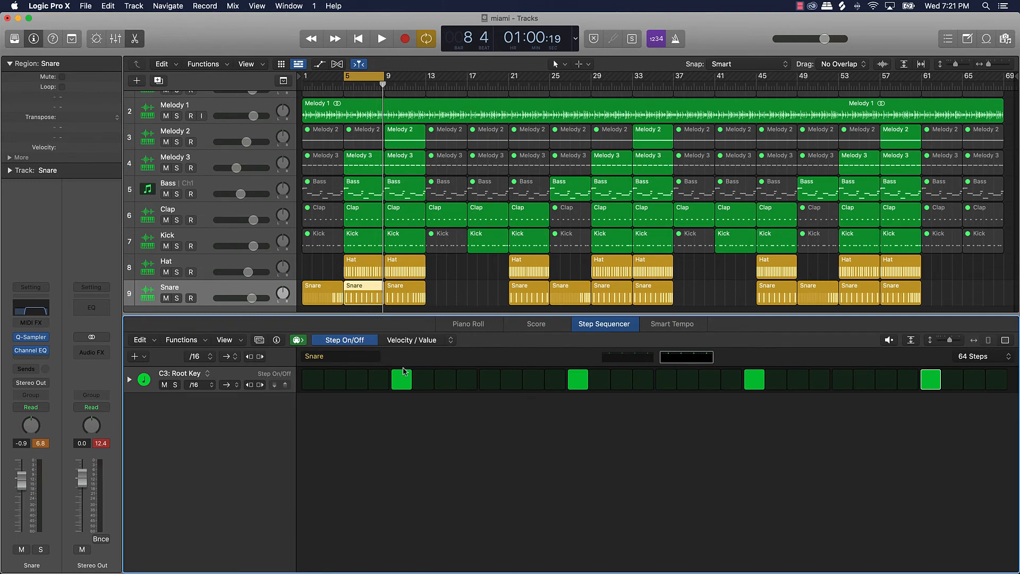
{"action": "left_click", "coordinate": [619, 359]}
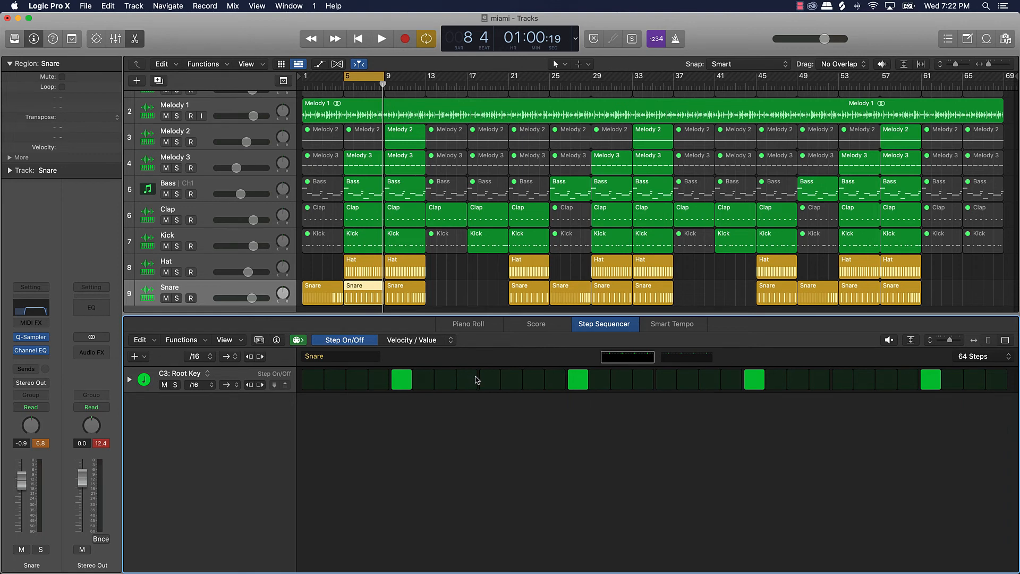
Turn on steps 8 and 10 in the bar 5 Snare pattern and audition the loop.
{"action": "key", "text": "space"}
{"action": "left_click", "coordinate": [446, 386]}
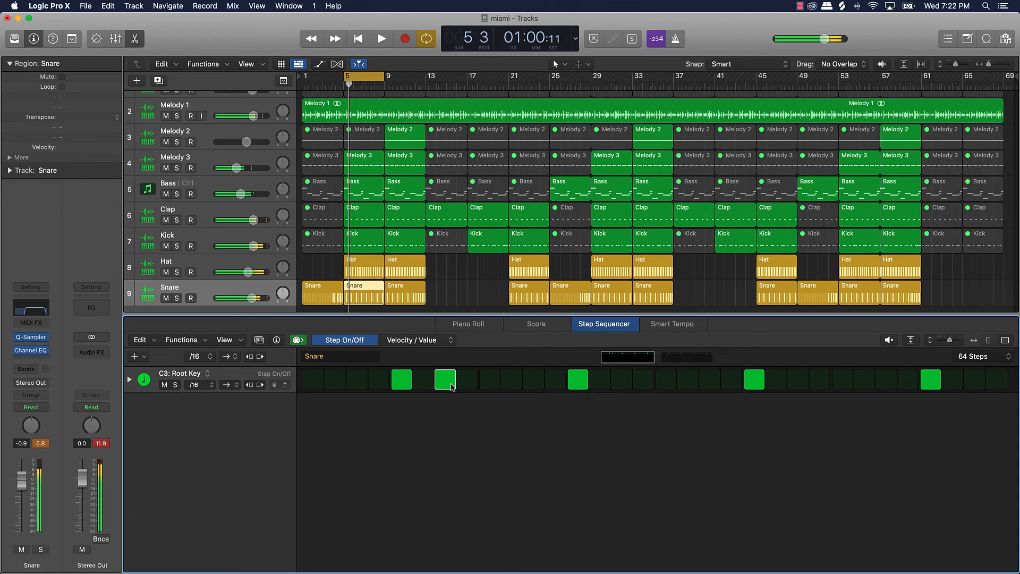
{"action": "left_click", "coordinate": [451, 387]}
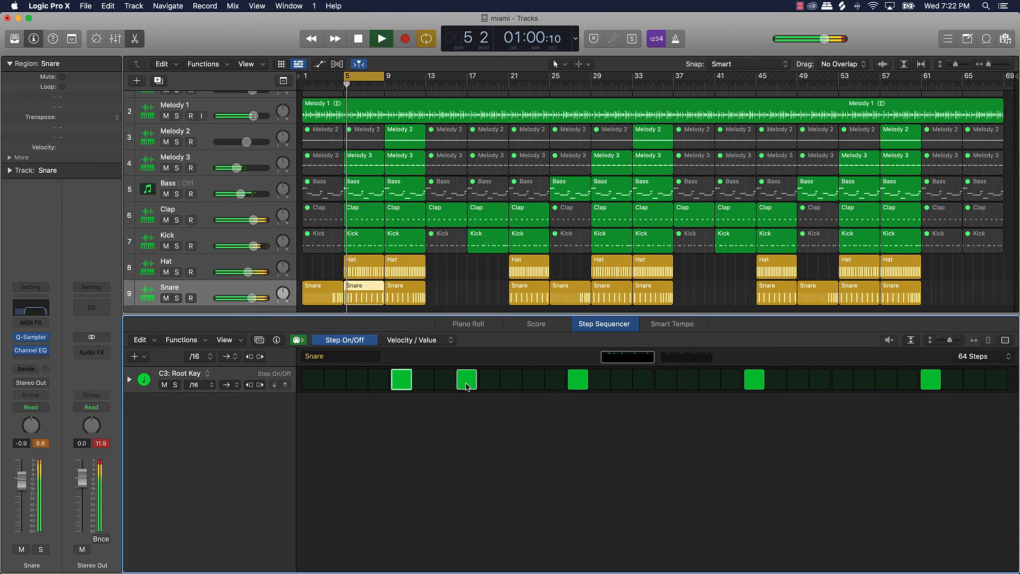
{"action": "left_click", "coordinate": [466, 385]}
{"action": "left_click", "coordinate": [503, 384]}
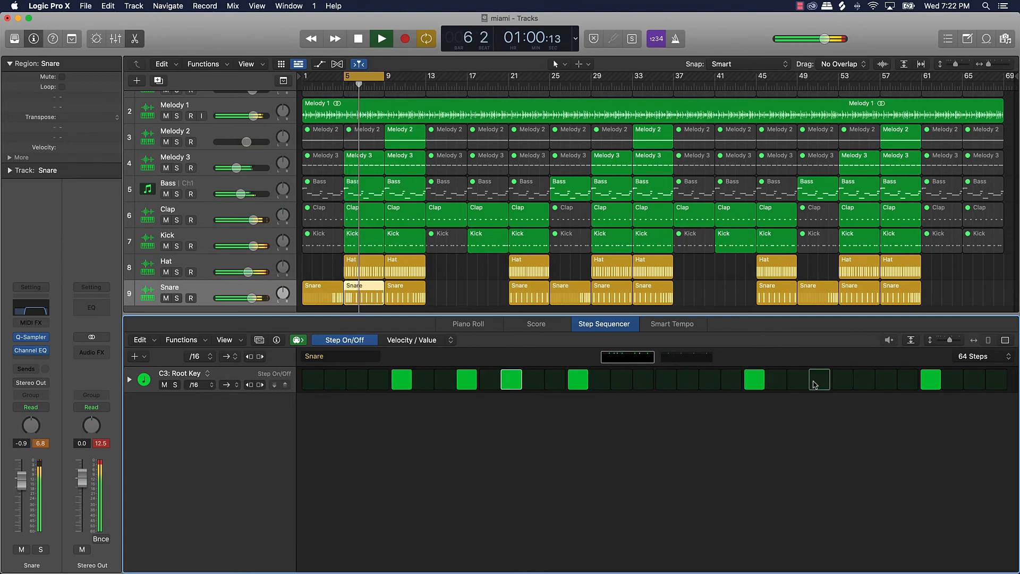
{"action": "key", "text": "space"}
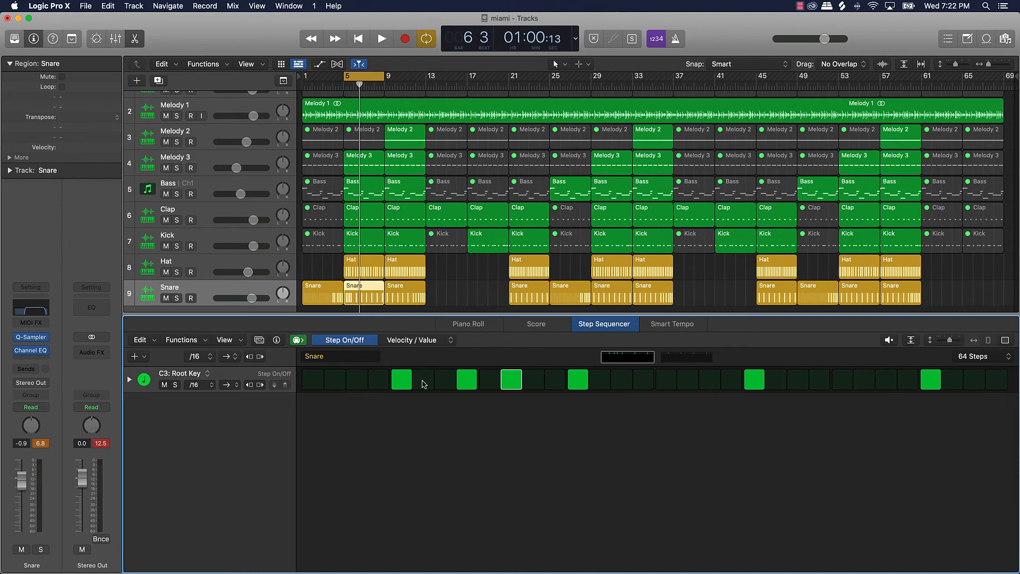
{"action": "key", "text": "space"}
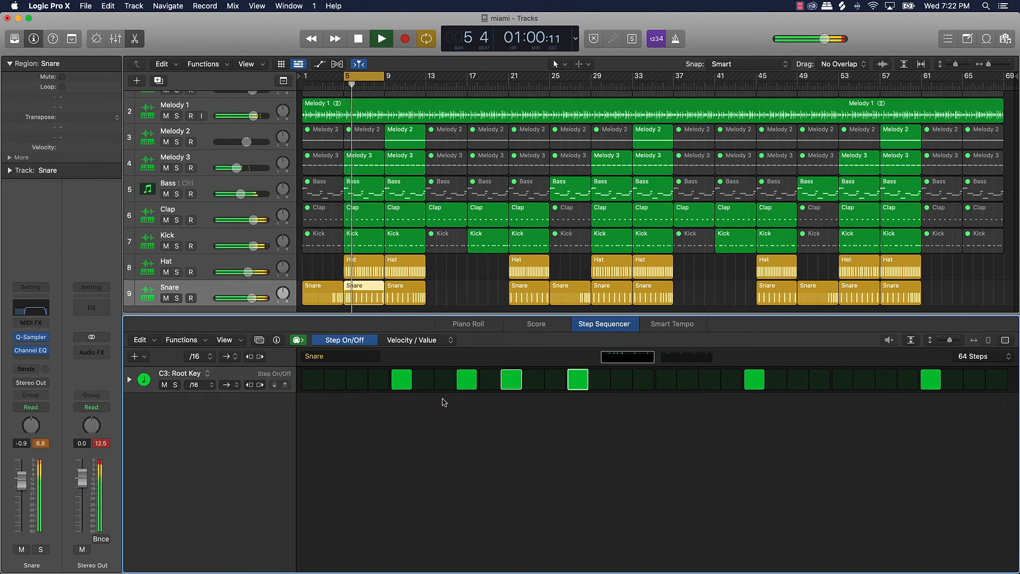
{"action": "key", "text": "space"}
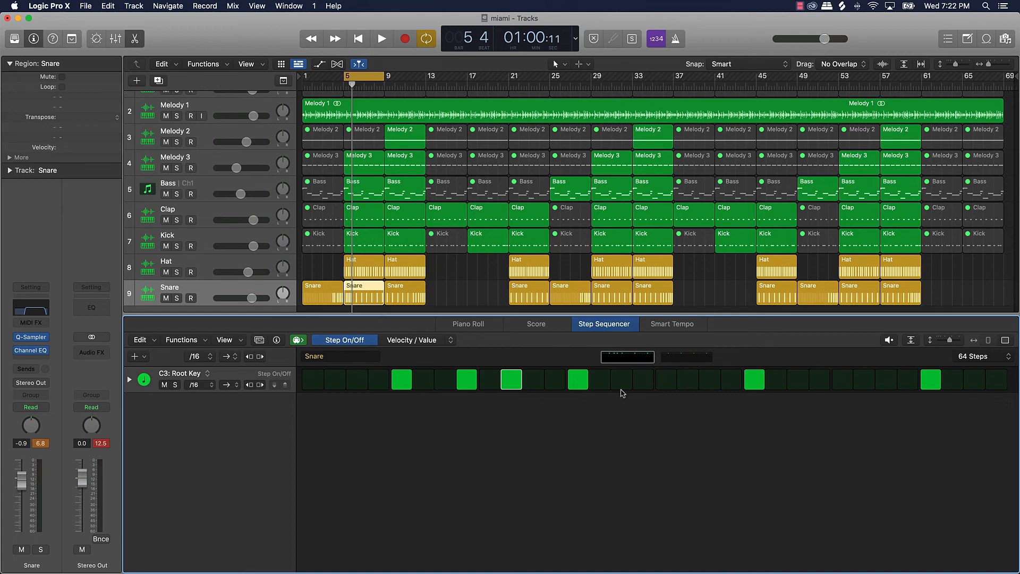
Turn on steps 24 and 26 in the bar 5 Snare pattern and audition the result.
{"action": "left_click", "coordinate": [819, 384]}
{"action": "left_click", "coordinate": [862, 384]}
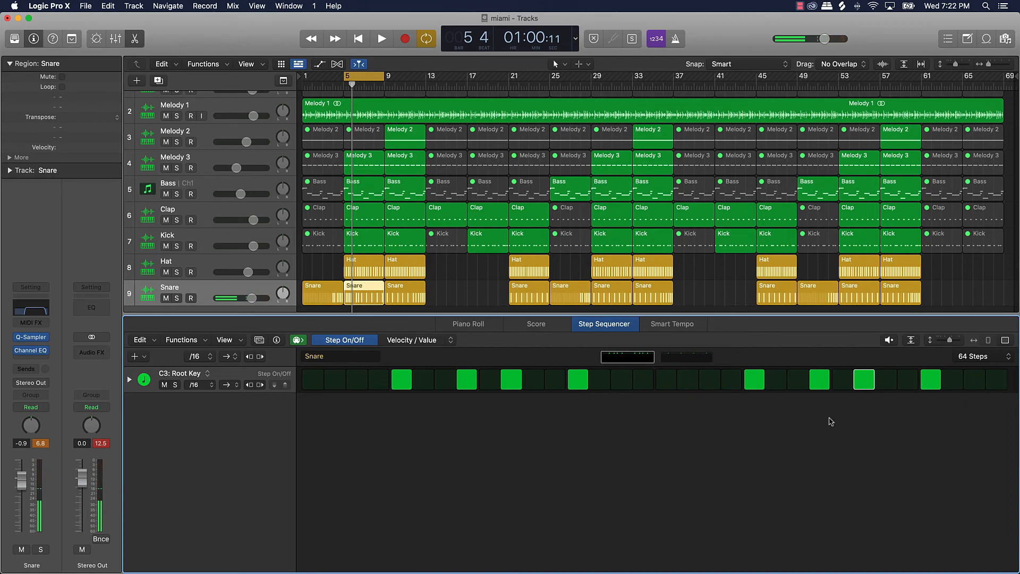
{"action": "key", "text": "space"}
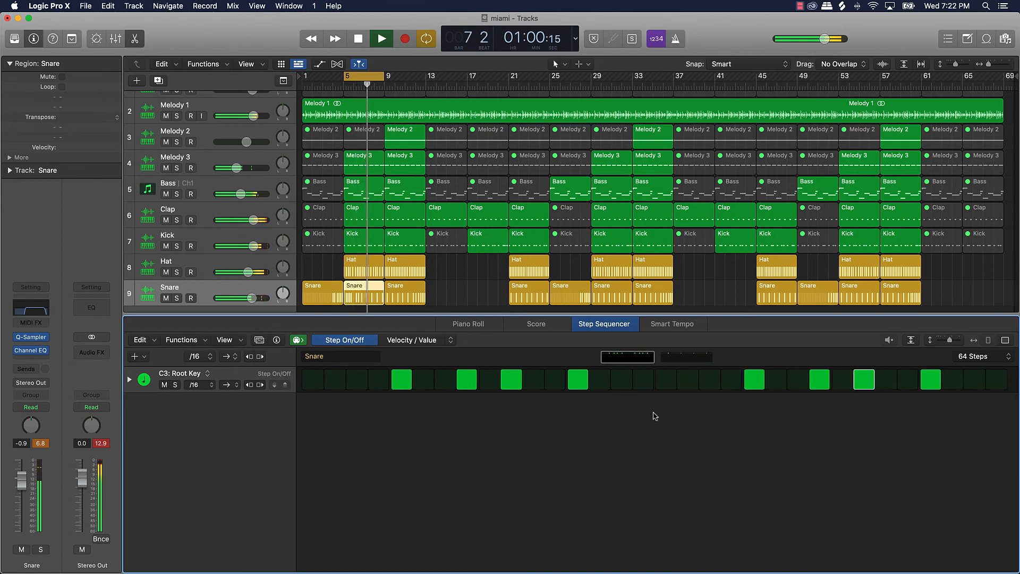
{"action": "key", "text": "space"}
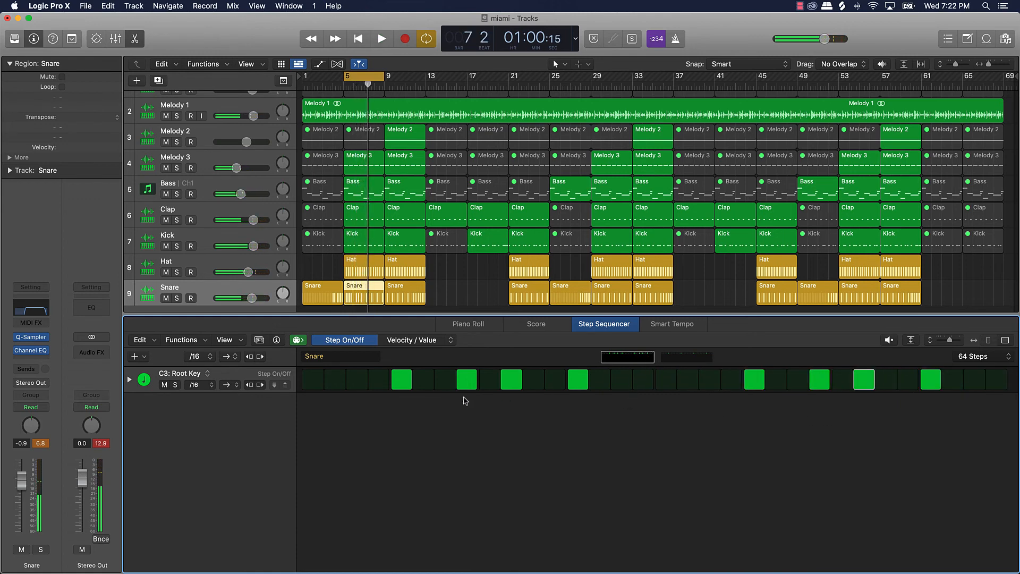
Turn off steps 8 and 10 in the bar 5 Snare pattern and audition the loop.
{"action": "left_click", "coordinate": [467, 380]}
{"action": "left_click", "coordinate": [511, 380]}
{"action": "key", "text": "space"}
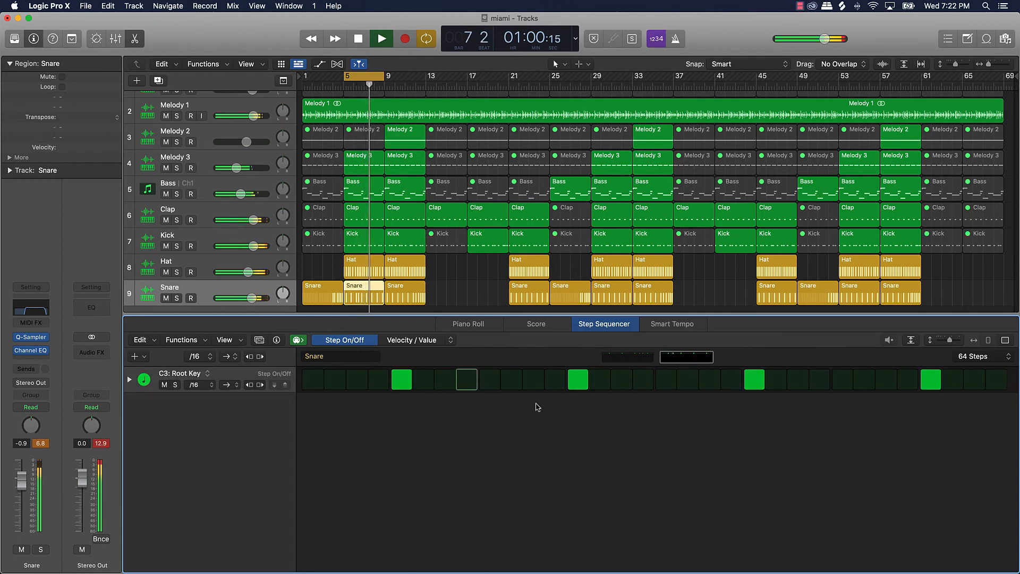
{"action": "key", "text": "space"}
Turn on steps 40 and 42 in the second half of the bar 5 Snare pattern and audition the loop.
{"action": "left_click", "coordinate": [466, 380]}
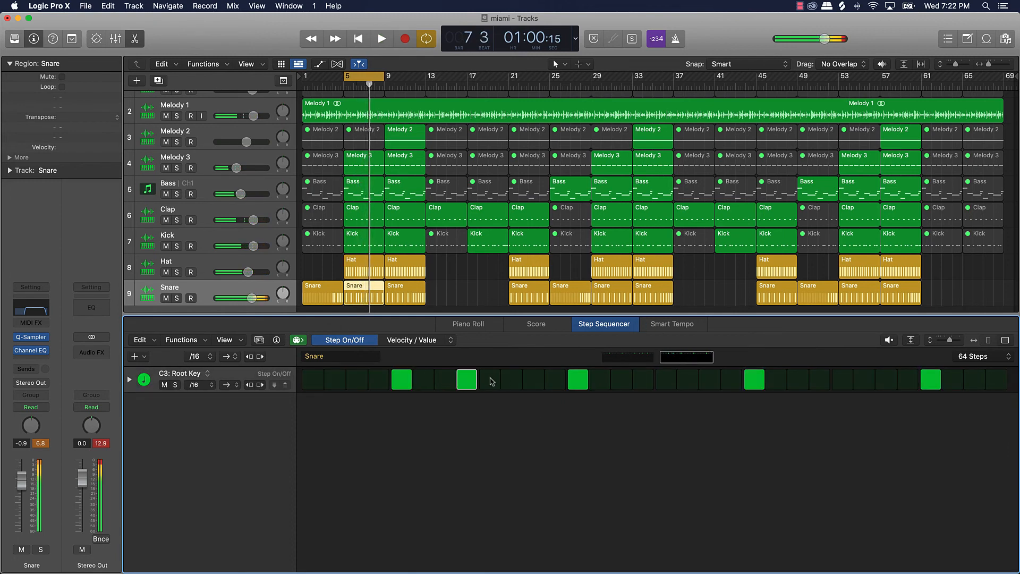
{"action": "left_click", "coordinate": [525, 381]}
{"action": "left_click", "coordinate": [525, 384]}
{"action": "left_click", "coordinate": [515, 384]}
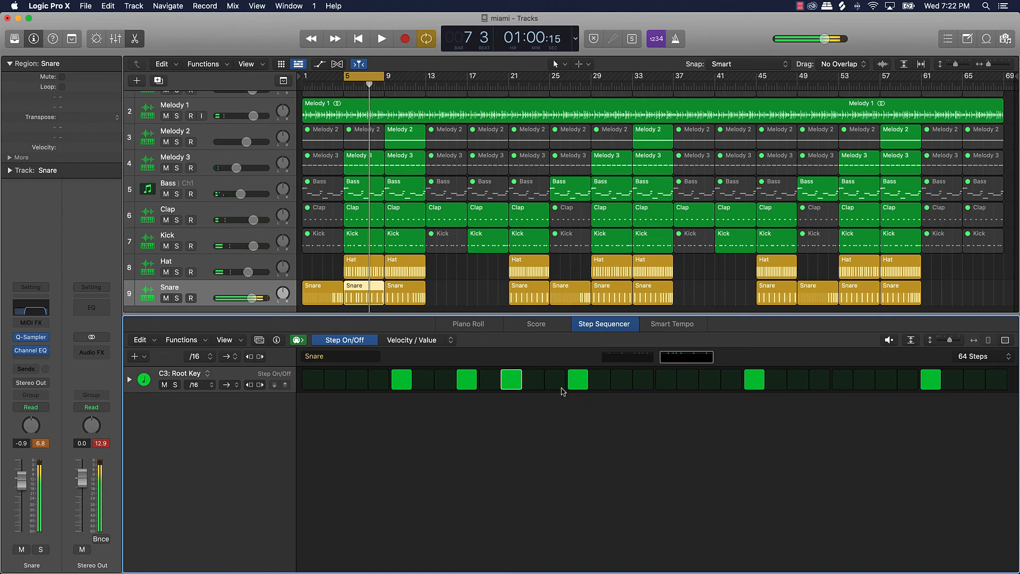
{"action": "key", "text": "space"}
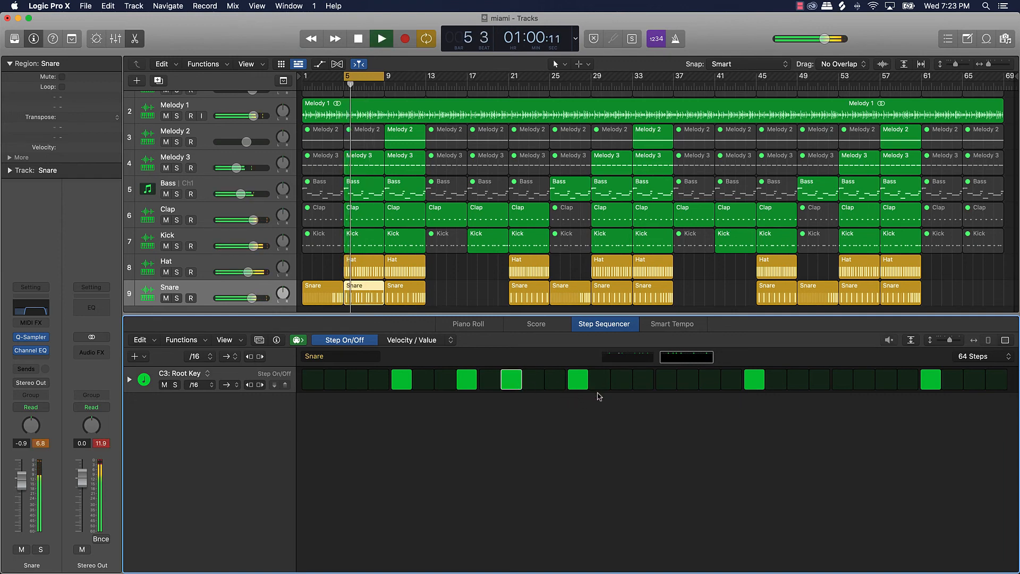
{"action": "key", "text": "space"}
Turn steps 8 and 10 back on in the first half of the bar 5 Snare pattern and audition the loop.
{"action": "left_click", "coordinate": [621, 354]}
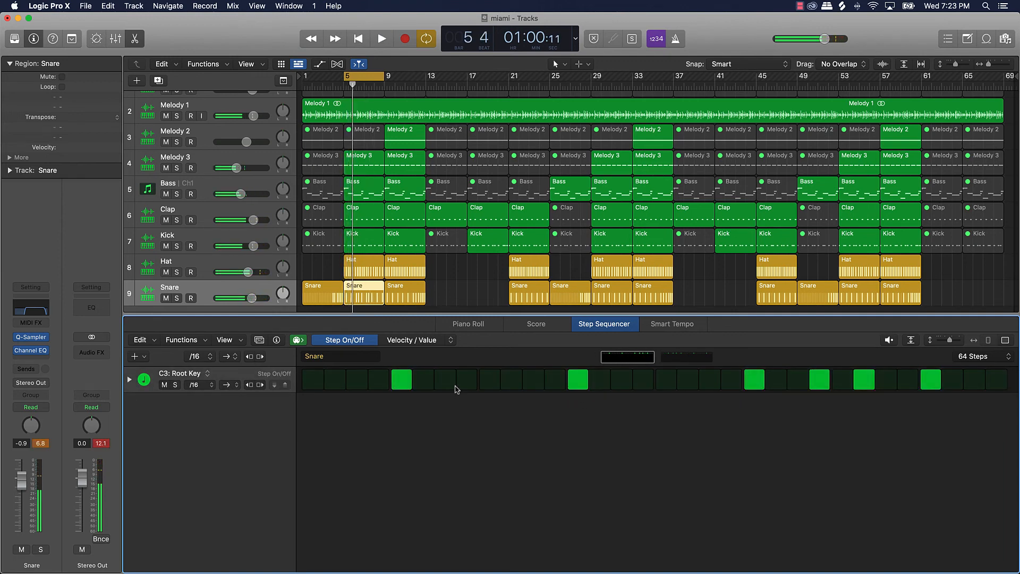
{"action": "left_click", "coordinate": [467, 379]}
{"action": "left_click", "coordinate": [511, 380]}
{"action": "key", "text": "space"}
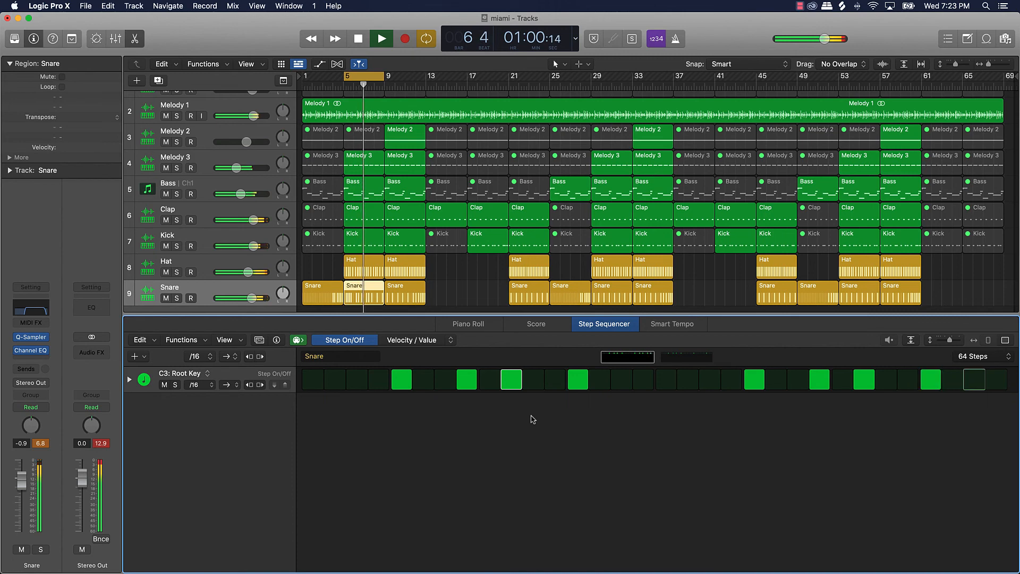
{"action": "key", "text": "space"}
Turn off steps 8, 10, 24 and 26 in the bar 5 Snare pattern, auditioning the loop between and following the edits.
{"action": "left_click", "coordinate": [474, 379]}
{"action": "left_click", "coordinate": [502, 379]}
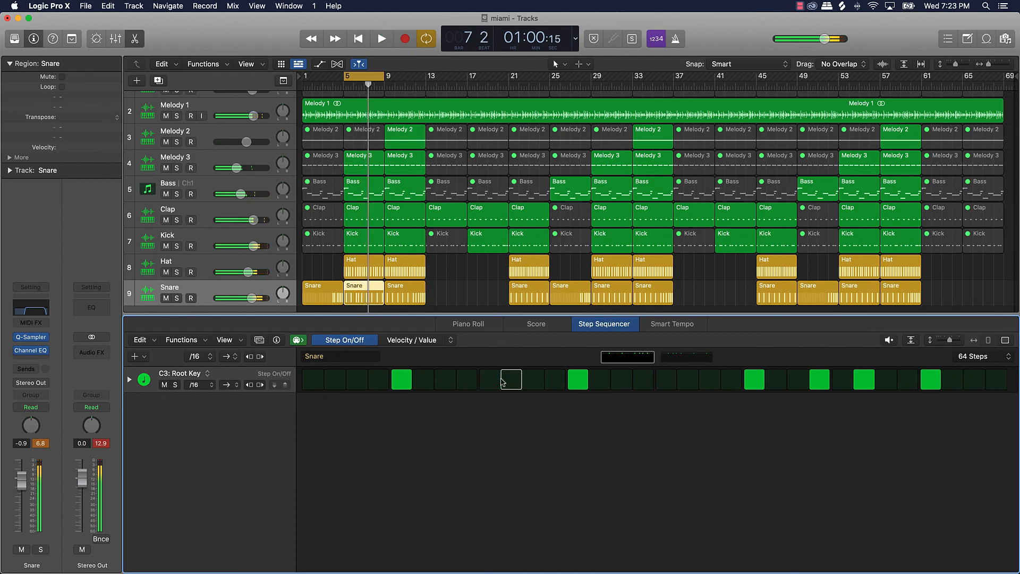
{"action": "key", "text": "space"}
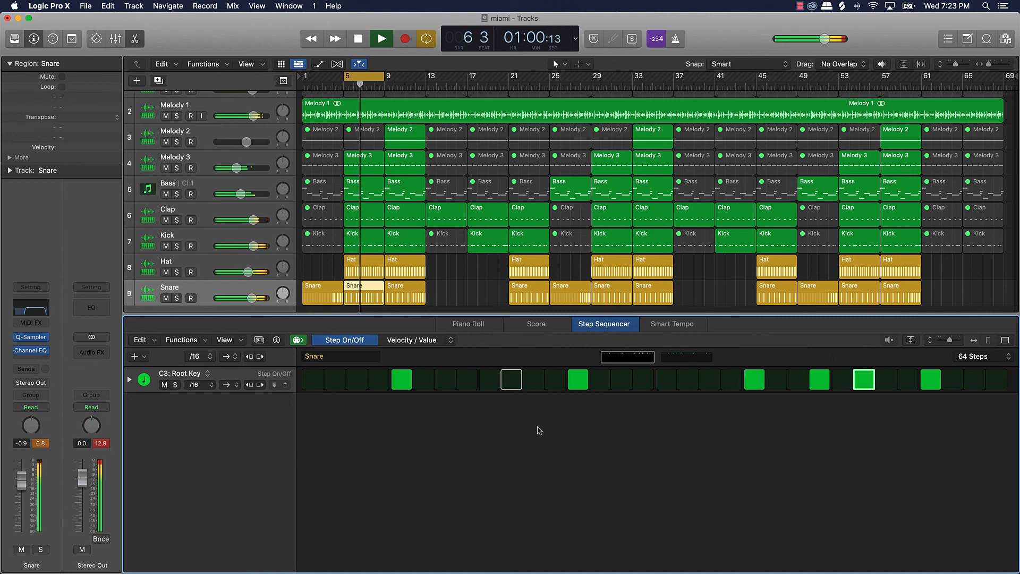
{"action": "key", "text": "space"}
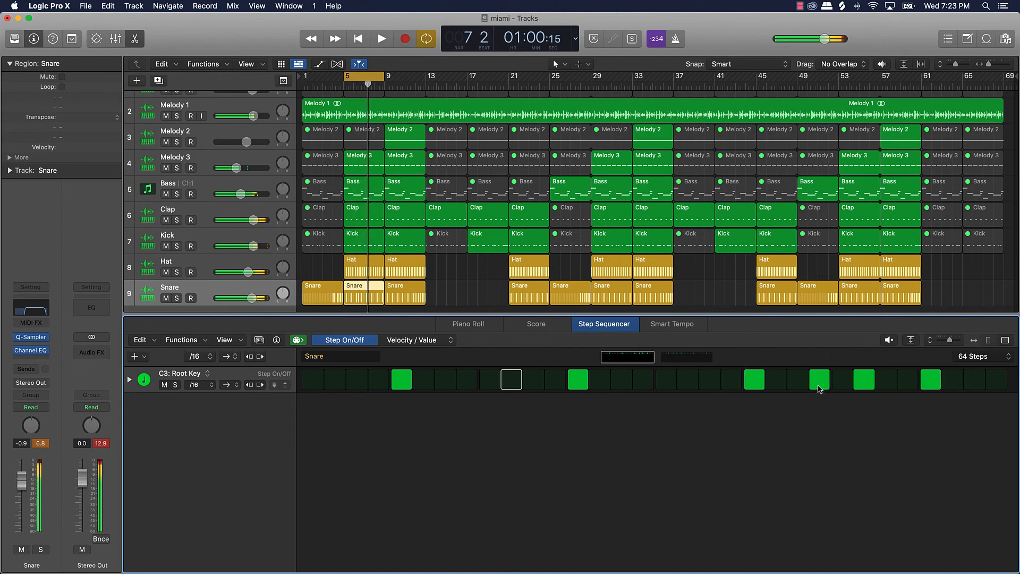
{"action": "left_click", "coordinate": [819, 379]}
{"action": "left_click", "coordinate": [862, 380]}
{"action": "left_click", "coordinate": [693, 357]}
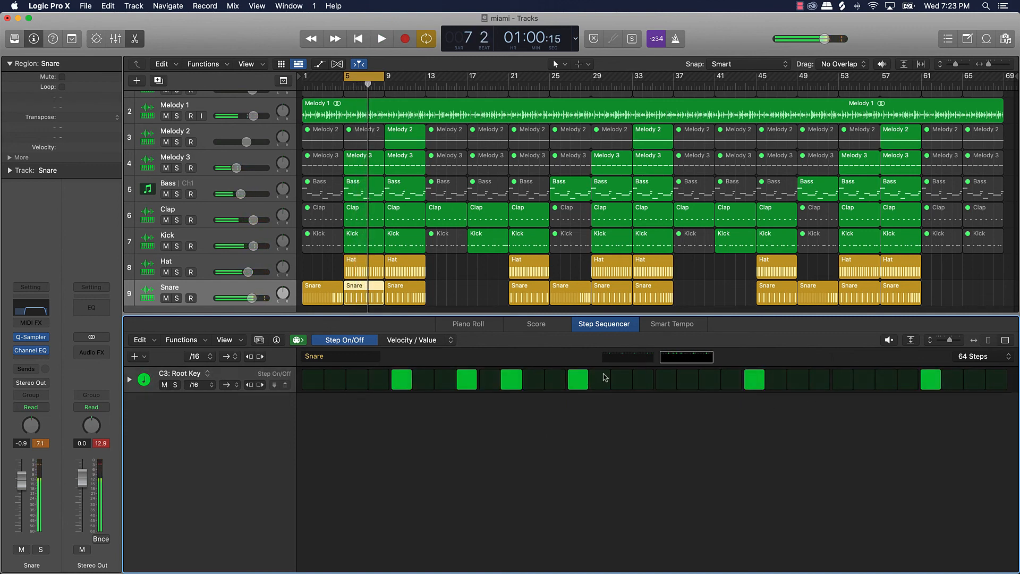
{"action": "key", "text": "space"}
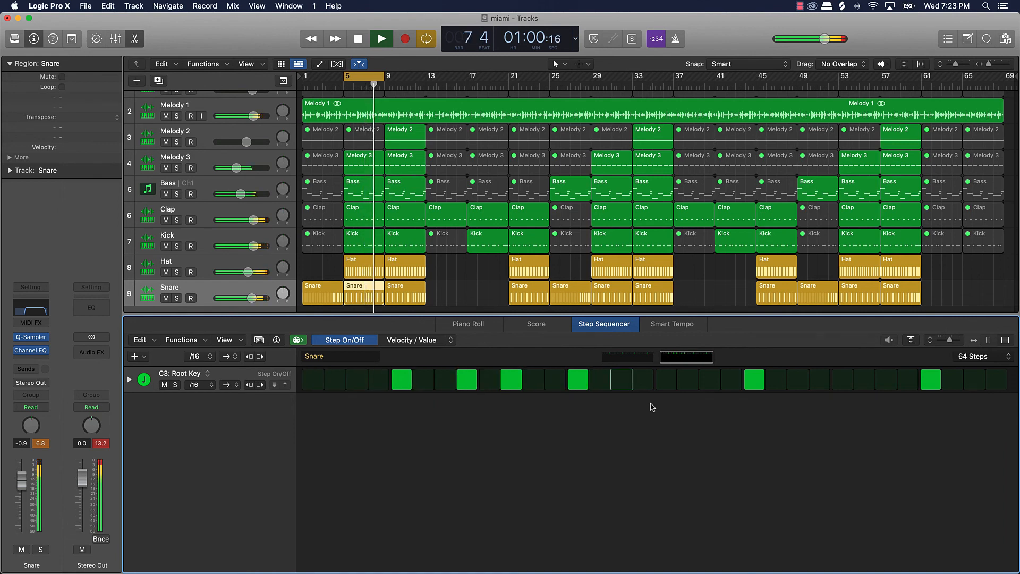
{"action": "key", "text": "space"}
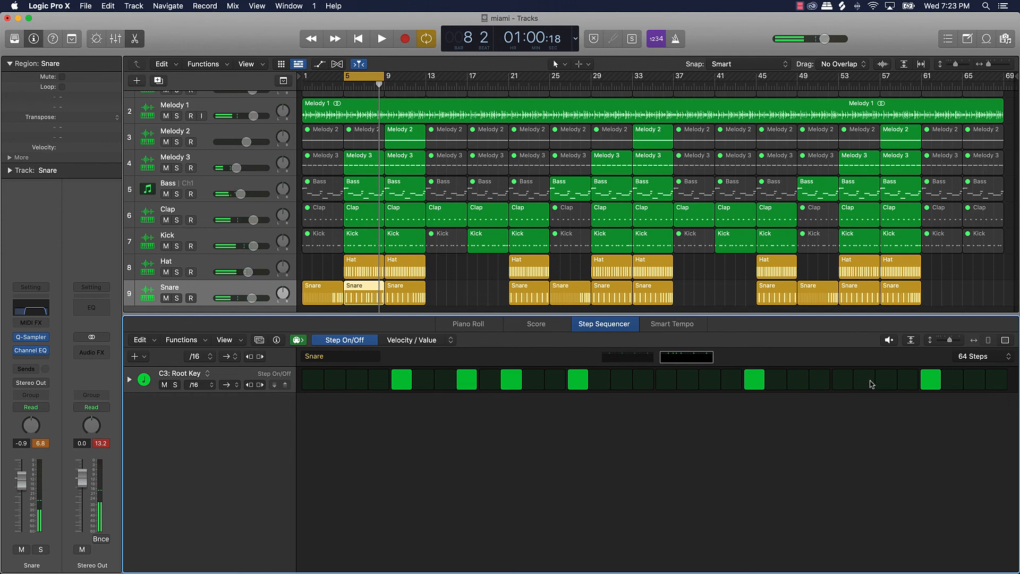
Turn on step 58 in the second half of the bar 5 Snare pattern and audition the loop.
{"action": "left_click", "coordinate": [866, 380]}
{"action": "key", "text": "space"}
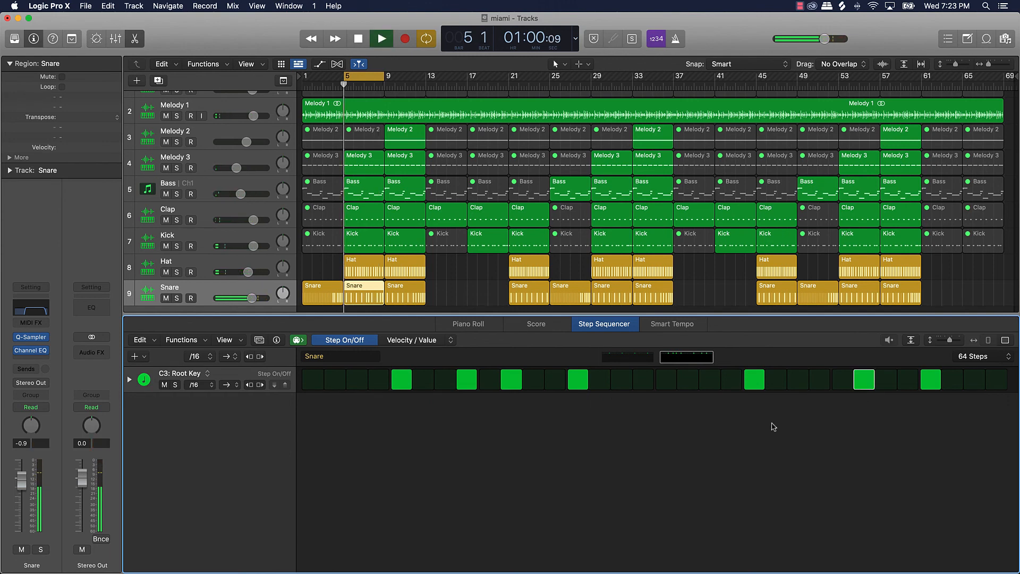
{"action": "key", "text": "space"}
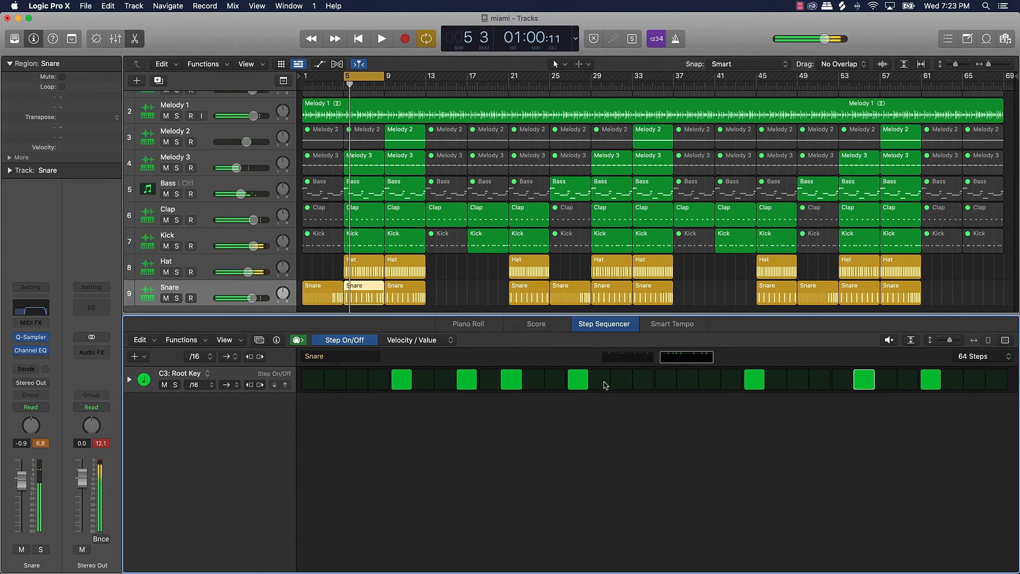
{"action": "key", "text": "space"}
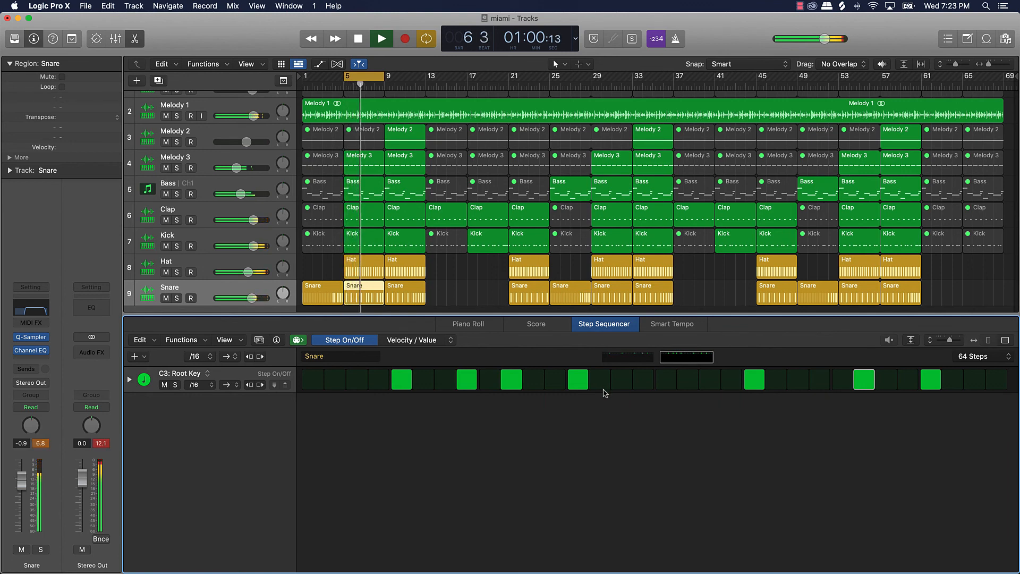
{"action": "key", "text": "space"}
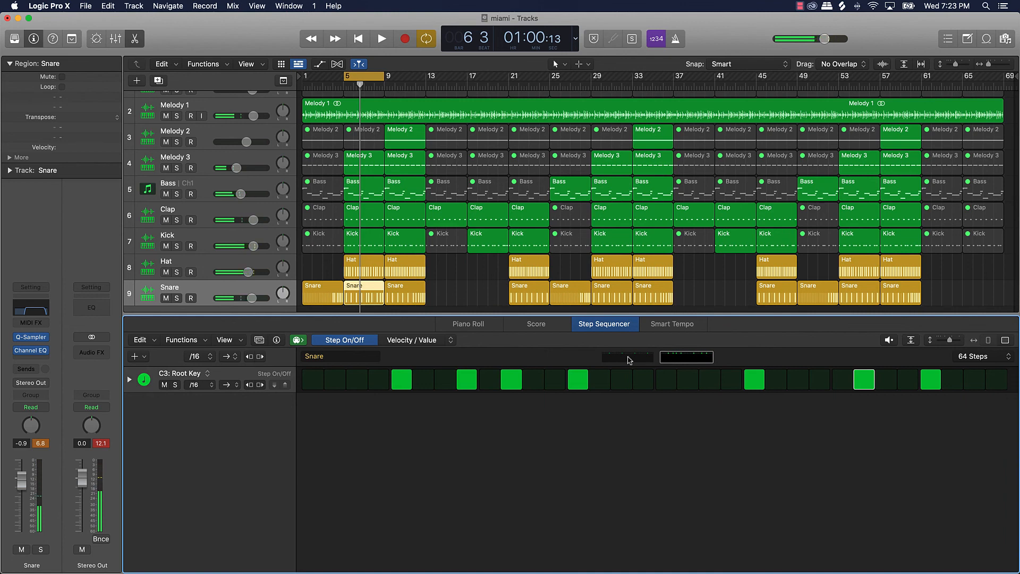
Try an extra hit on step 26 of the bar 5 Snare pattern, audition it, remove it and deselect the region.
{"action": "left_click", "coordinate": [629, 357]}
{"action": "left_click", "coordinate": [874, 384]}
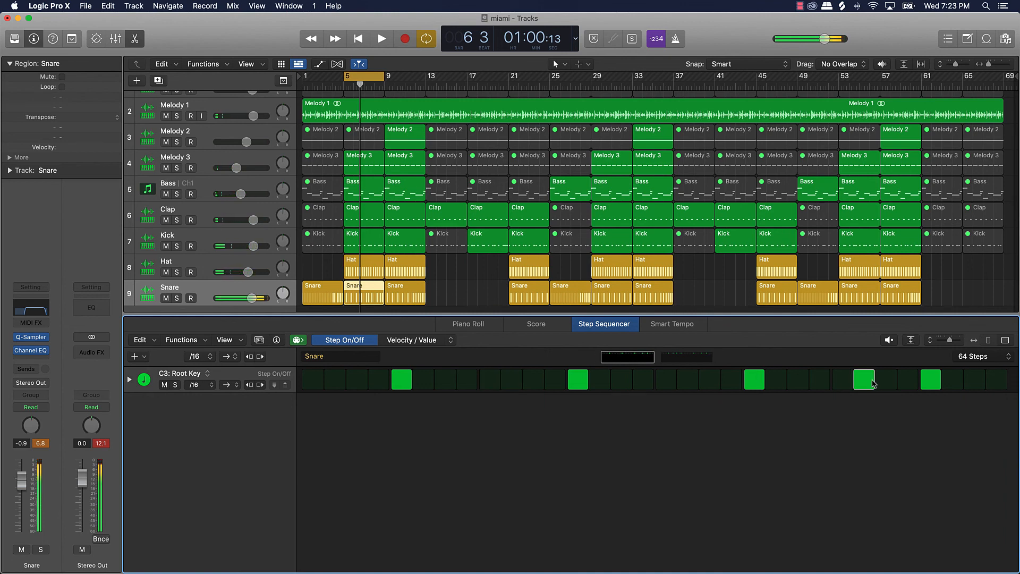
{"action": "key", "text": "space"}
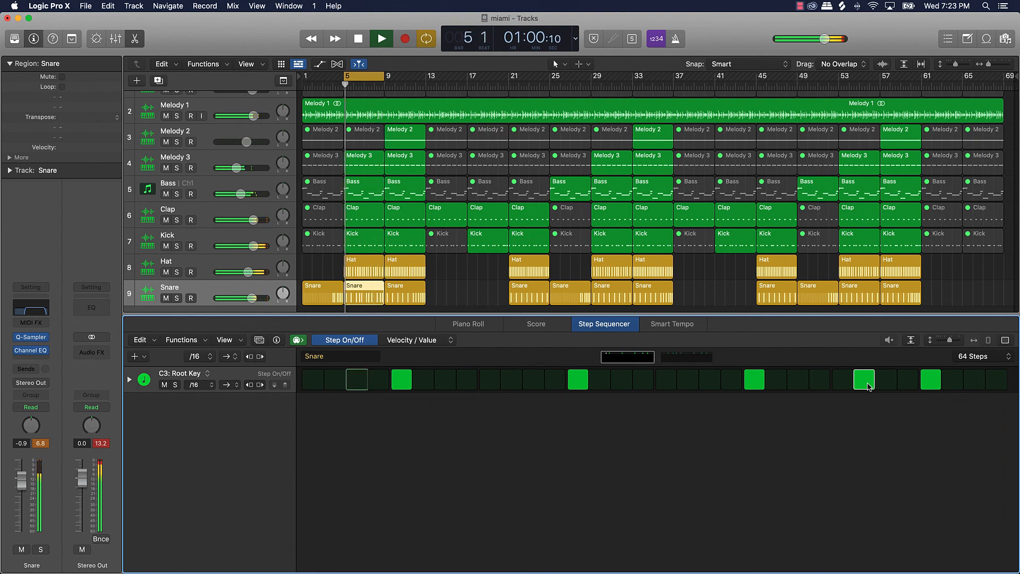
{"action": "left_click", "coordinate": [869, 387]}
{"action": "key", "text": "space"}
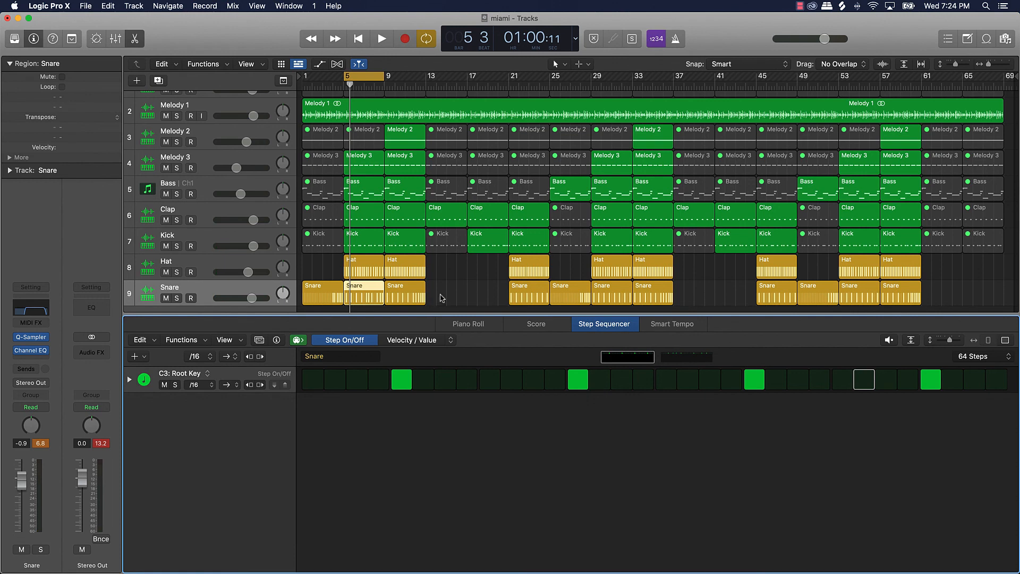
{"action": "left_click", "coordinate": [440, 298]}
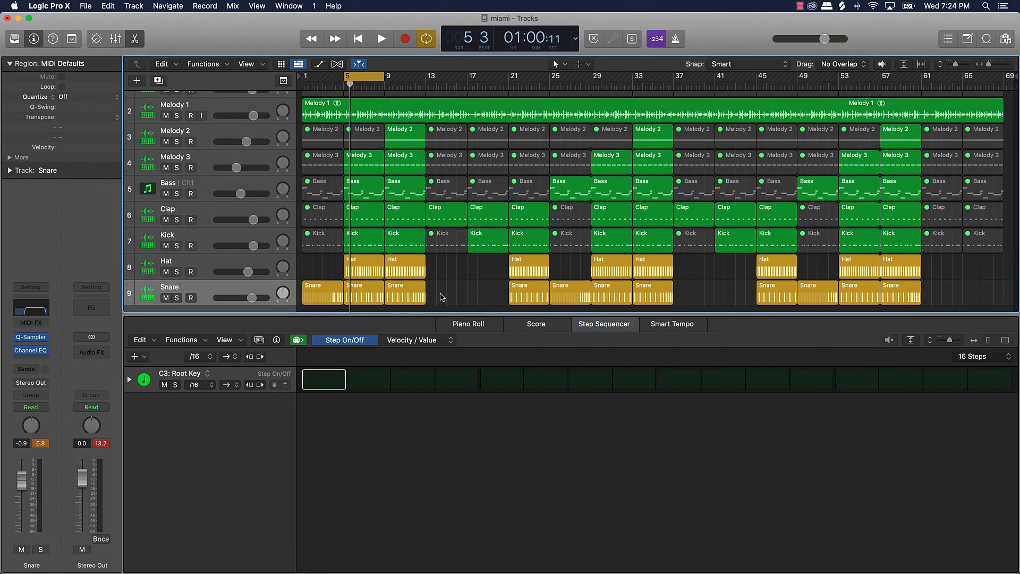